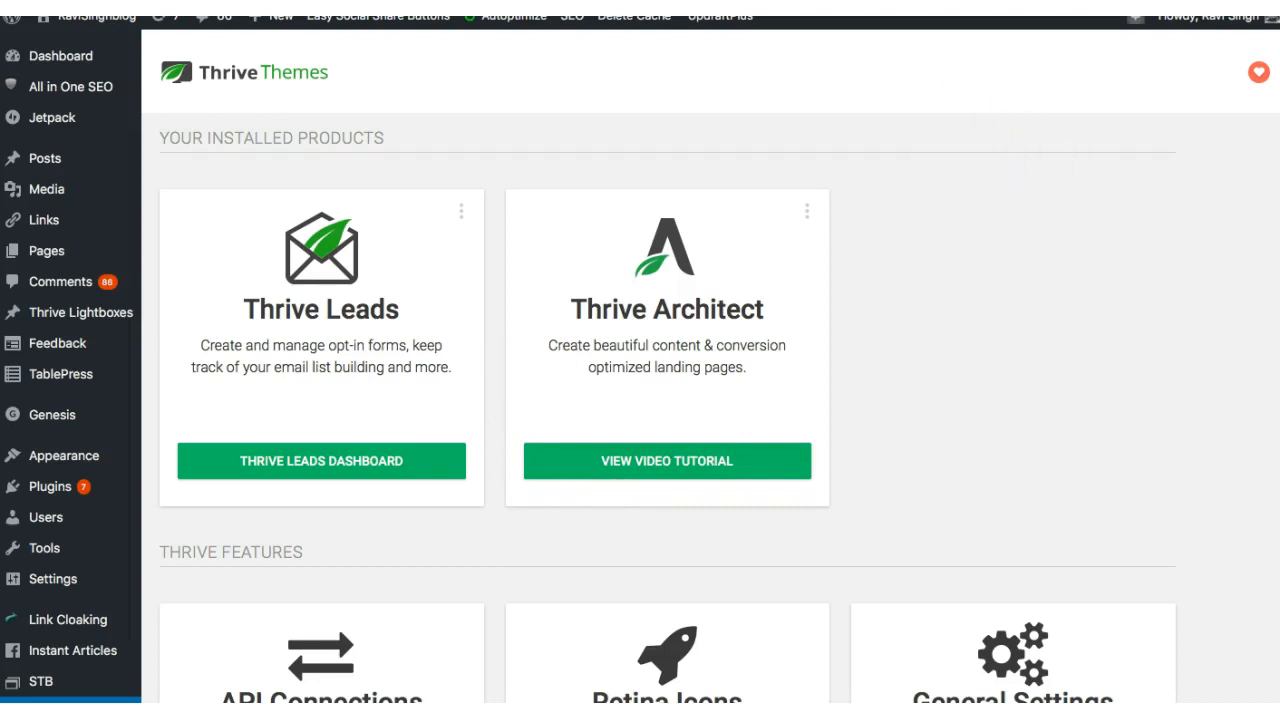
Step: Open the Thrive Themes website in a new browser tab and go to the Thrive Architect product page
{"action": "mouse_move", "coordinate": [1168, 18]}
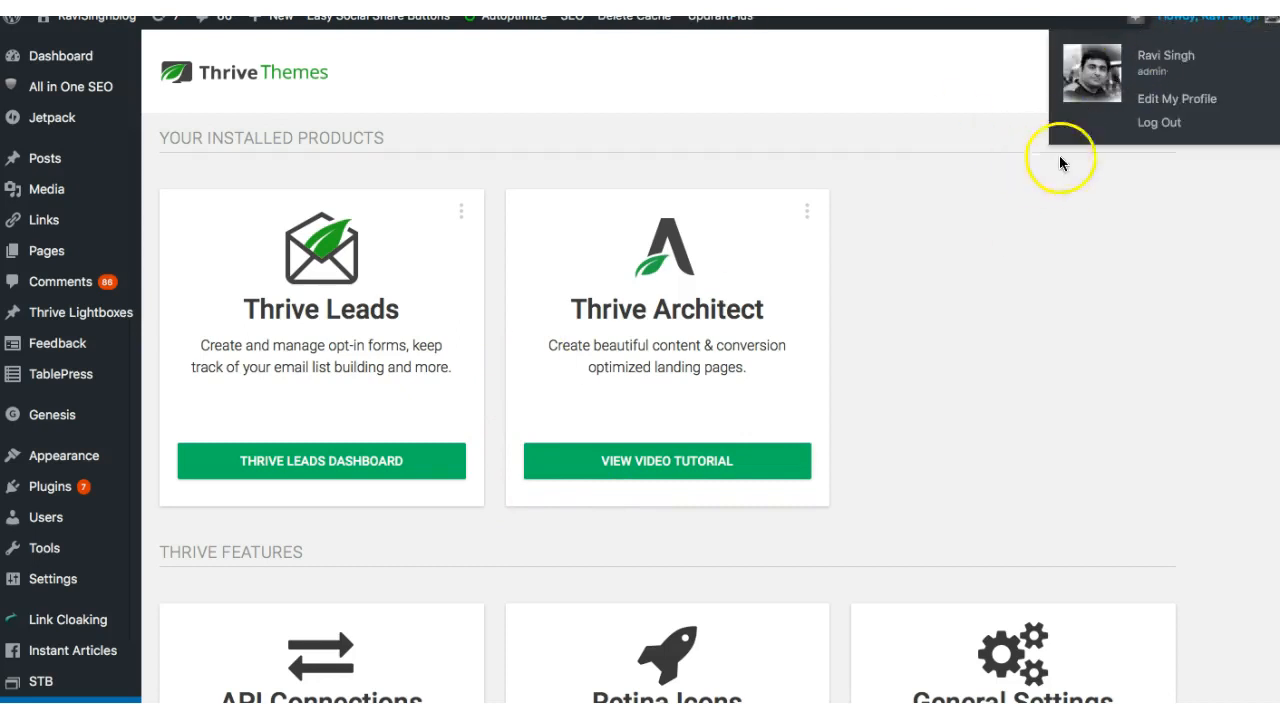
{"action": "key", "text": "super+t"}
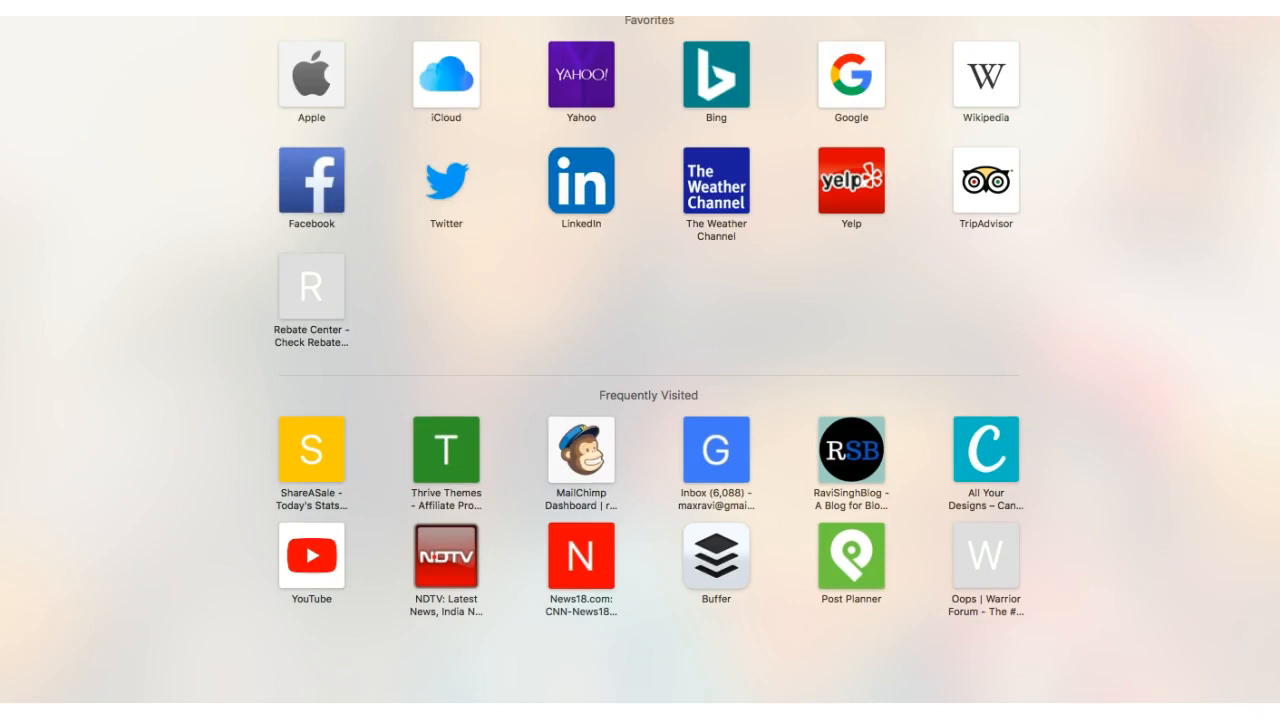
{"action": "type", "text": "thrivethem"}
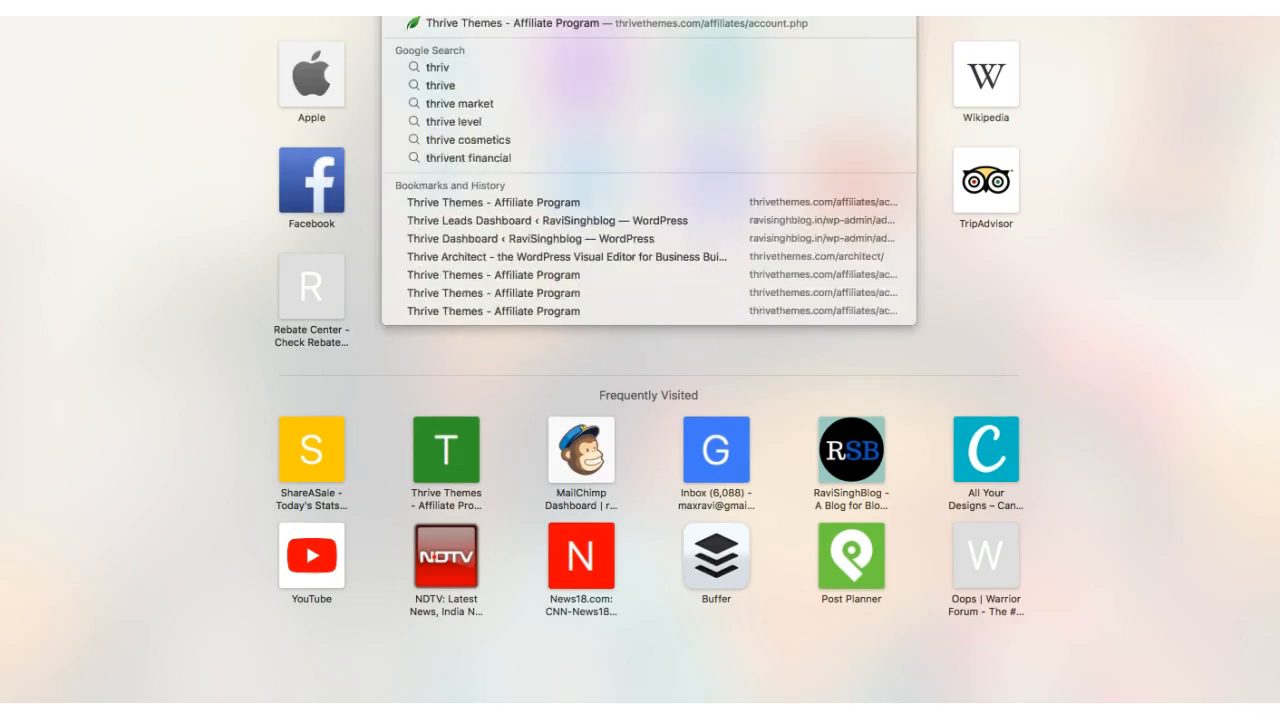
{"action": "key", "text": "Return"}
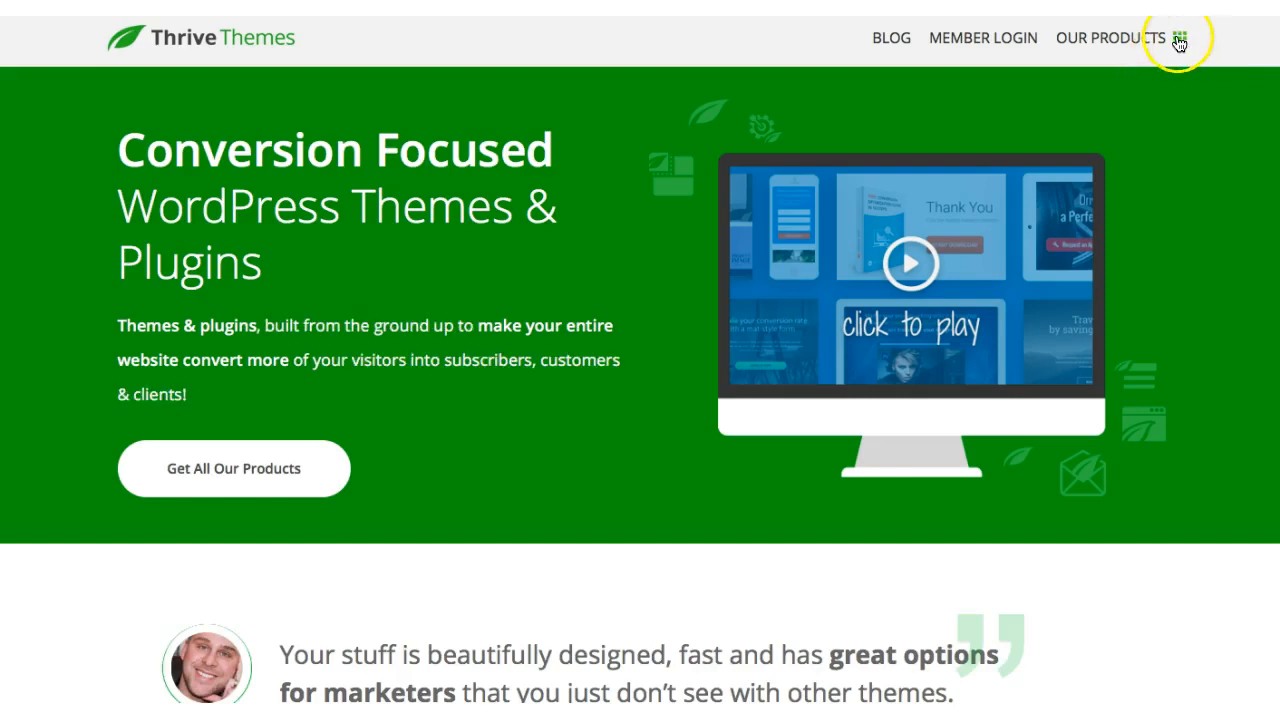
{"action": "left_click", "coordinate": [1177, 38]}
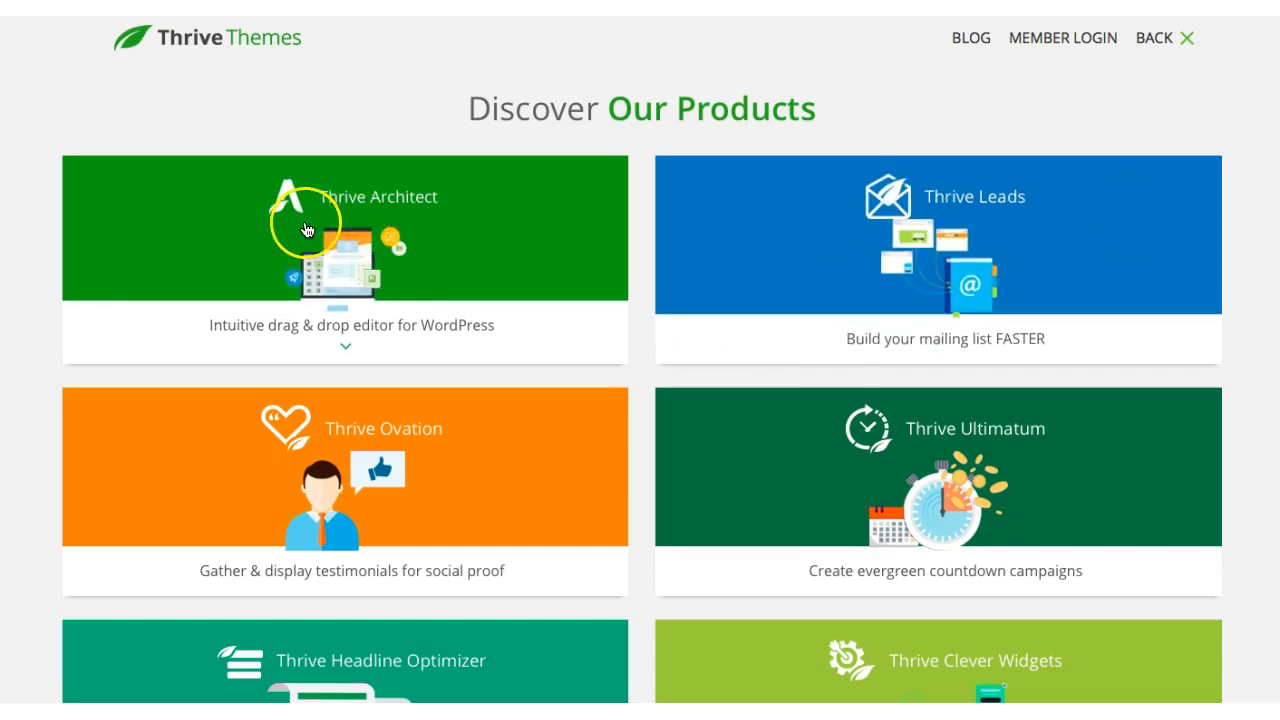
{"action": "left_click", "coordinate": [387, 204]}
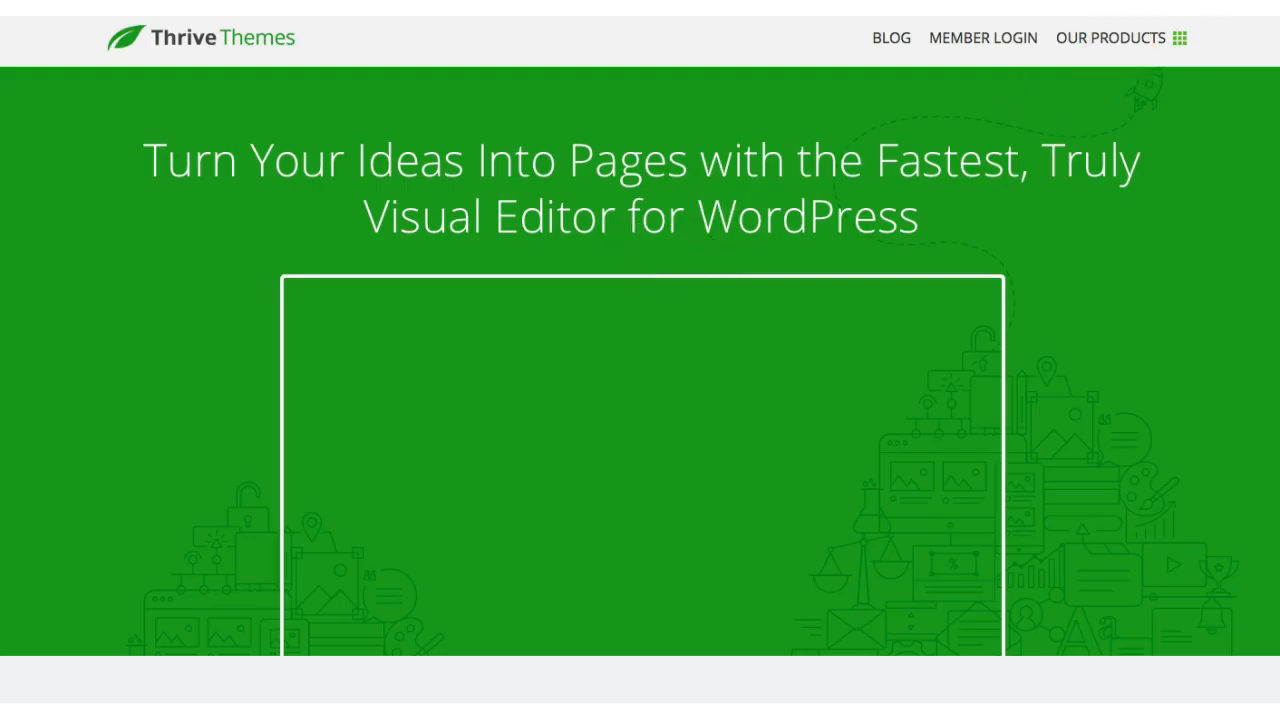
Step: Review Thrive Architect's feature overview and its license pricing options, focusing on the Single License plan
{"action": "scroll", "coordinate": [640, 360], "scroll_direction": "down", "scroll_amount": 10}
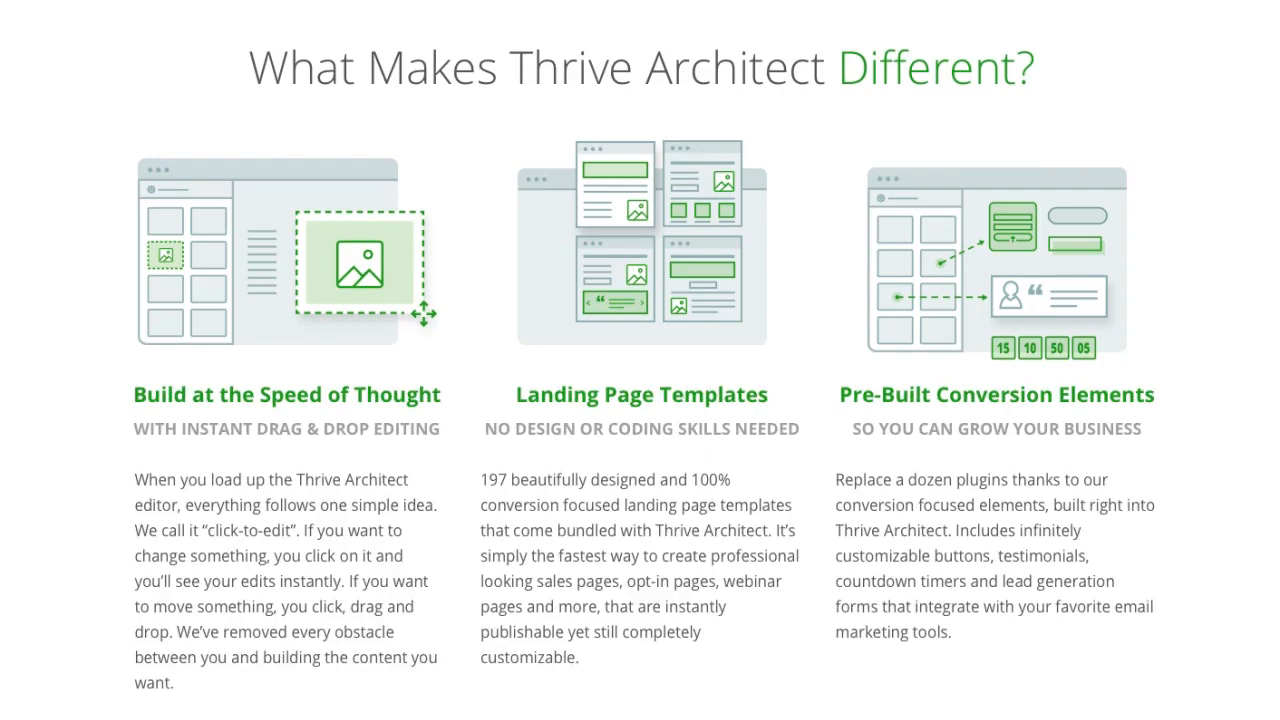
{"action": "scroll", "coordinate": [640, 360], "scroll_direction": "down", "scroll_amount": 8}
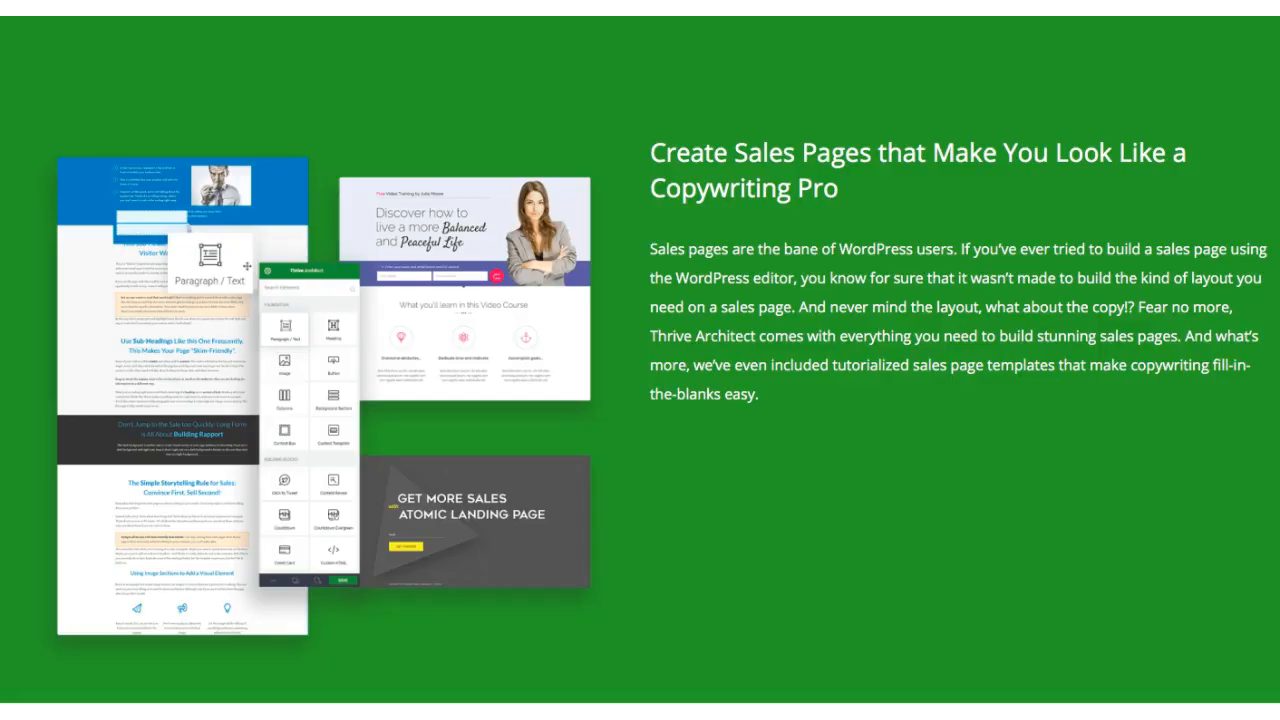
{"action": "scroll", "coordinate": [640, 360], "scroll_direction": "down", "scroll_amount": 6}
{"action": "scroll", "coordinate": [640, 360], "scroll_direction": "down", "scroll_amount": 20}
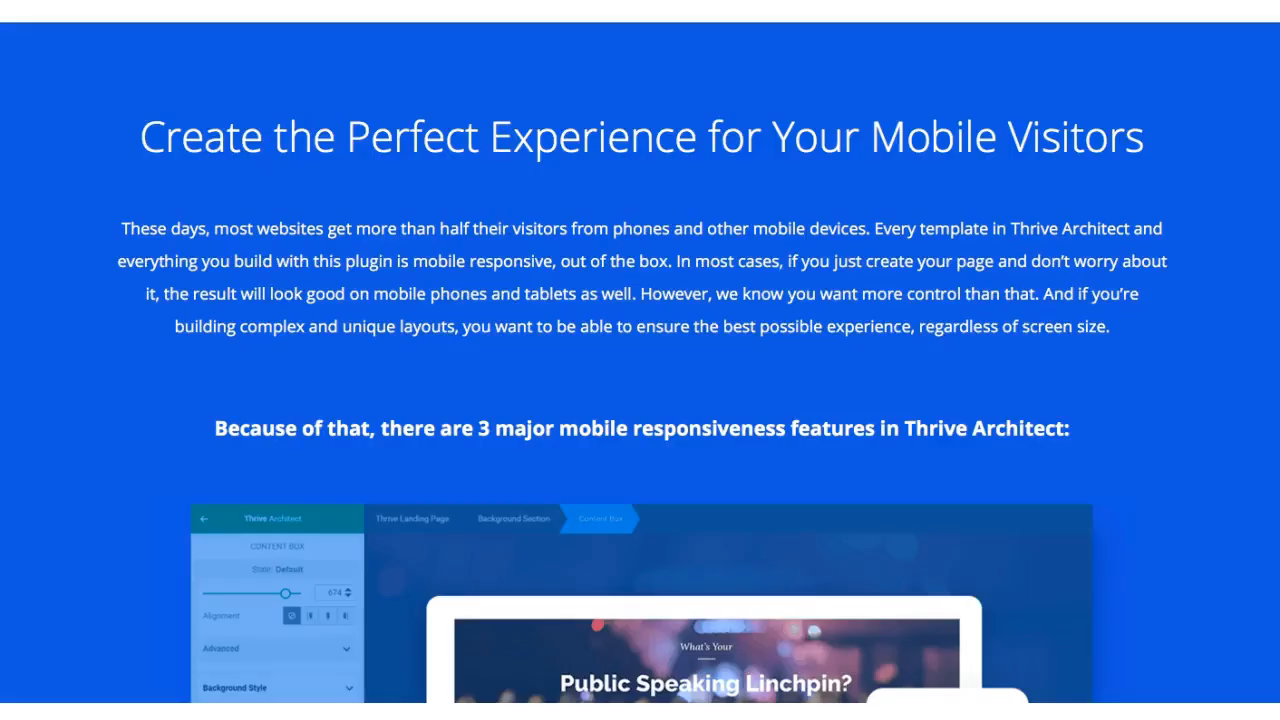
{"action": "scroll", "coordinate": [640, 360], "scroll_direction": "down", "scroll_amount": 20}
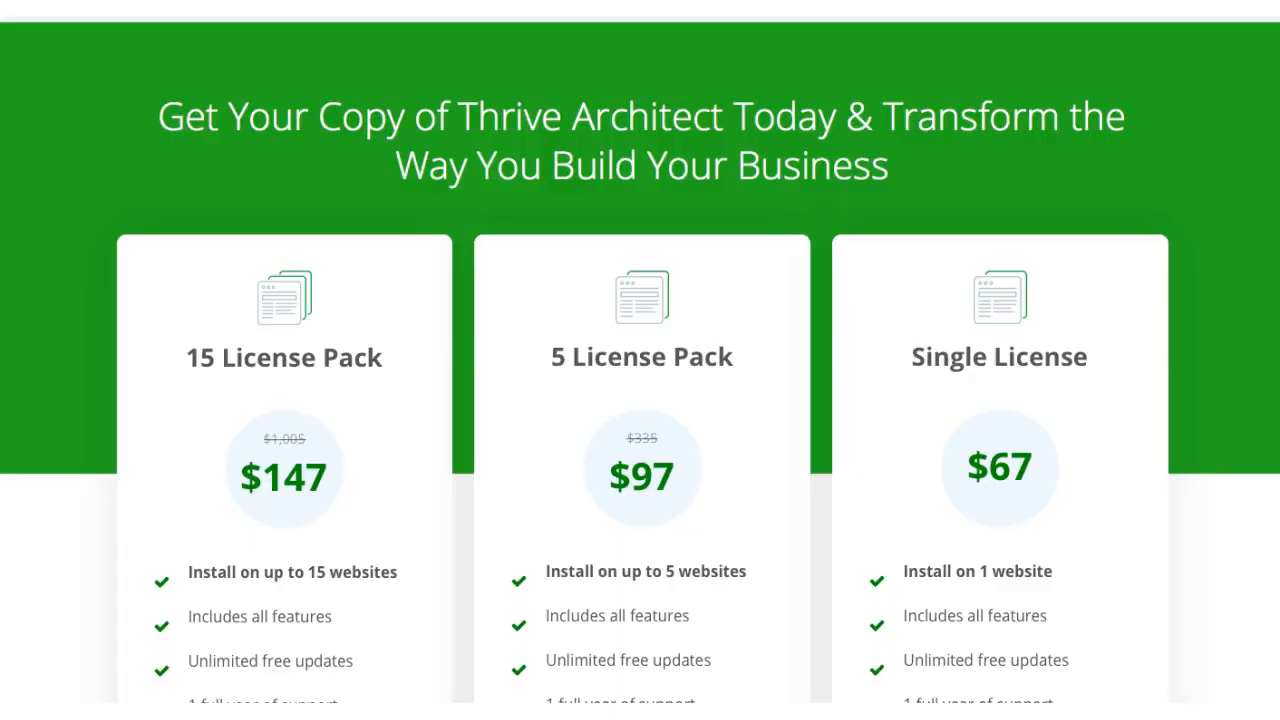
{"action": "scroll", "coordinate": [640, 360], "scroll_direction": "up", "scroll_amount": 3}
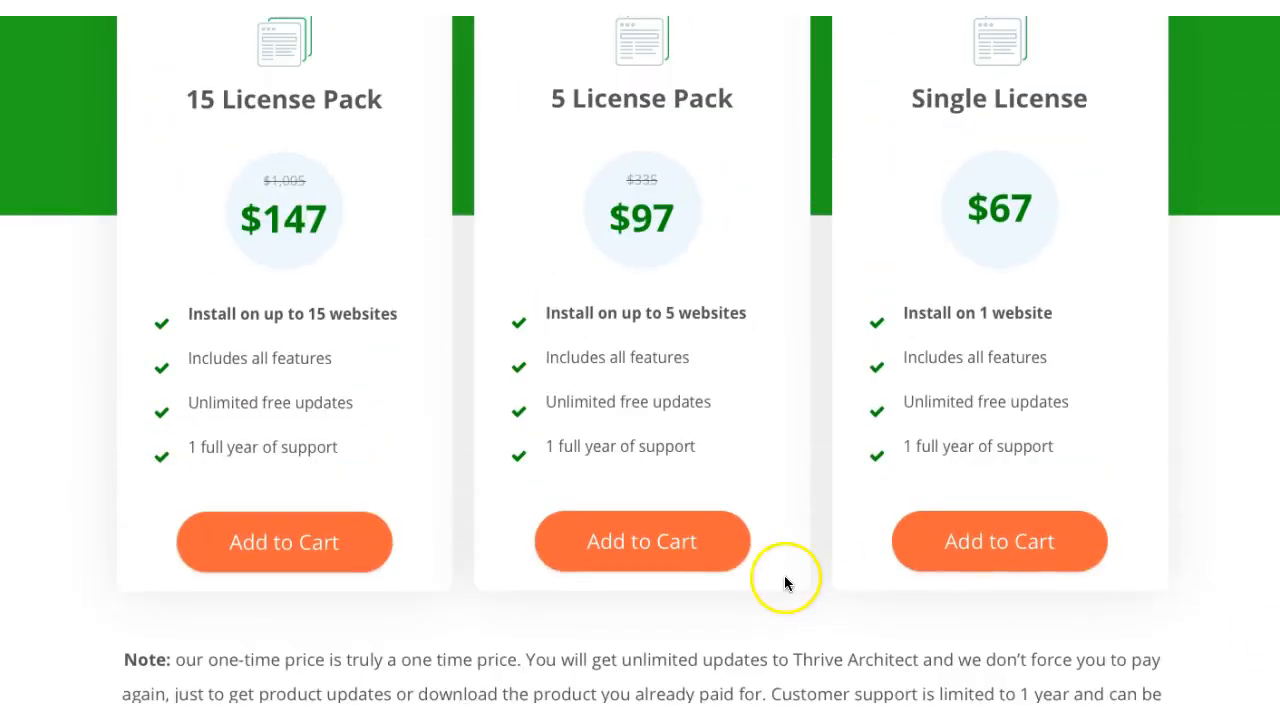
{"action": "double_click", "coordinate": [993, 103]}
{"action": "triple_click", "coordinate": [993, 103]}
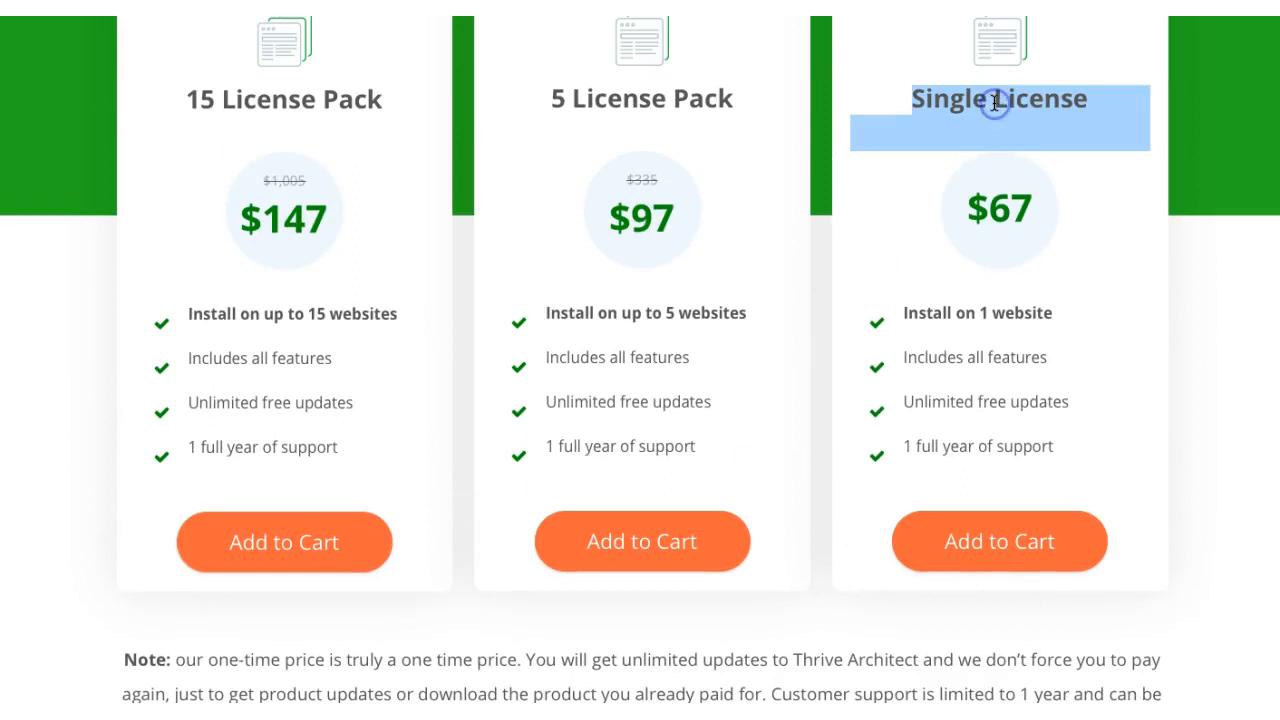
{"action": "left_click_drag", "start_coordinate": [1000, 208], "coordinate": [1035, 345]}
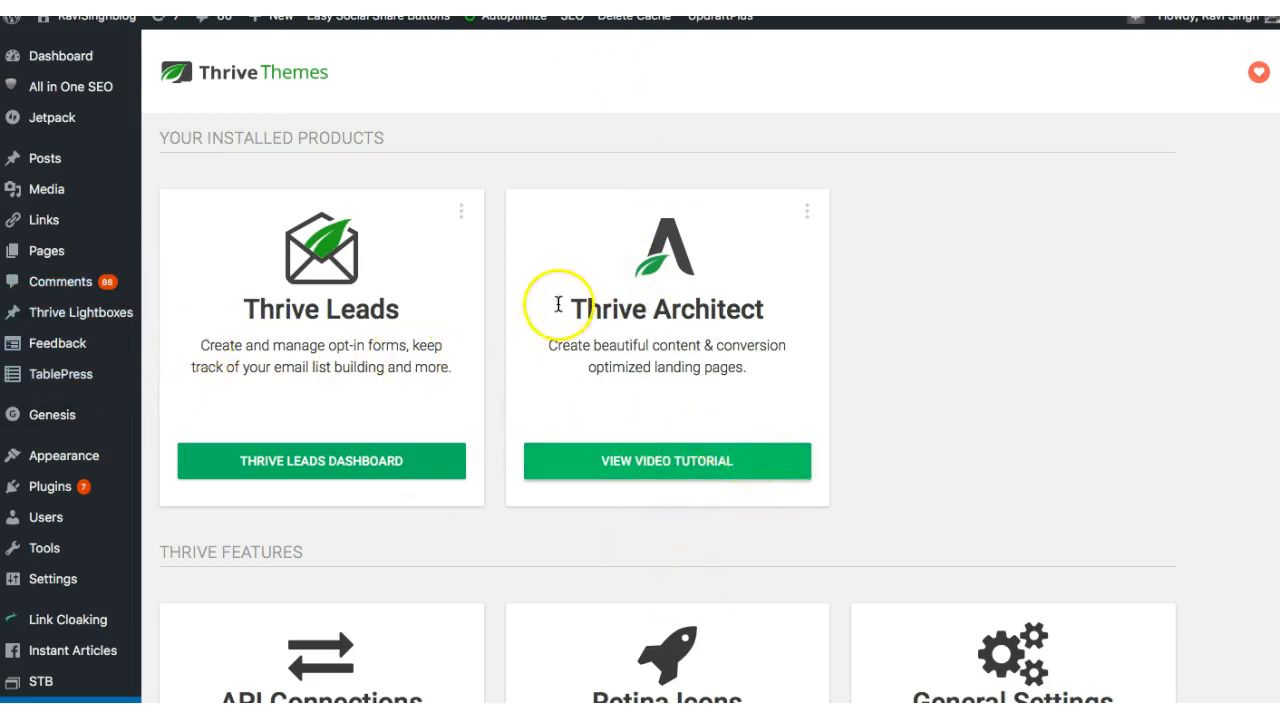
Step: Return to the WordPress dashboard and start a new blog post
{"action": "mouse_move", "coordinate": [50, 158]}
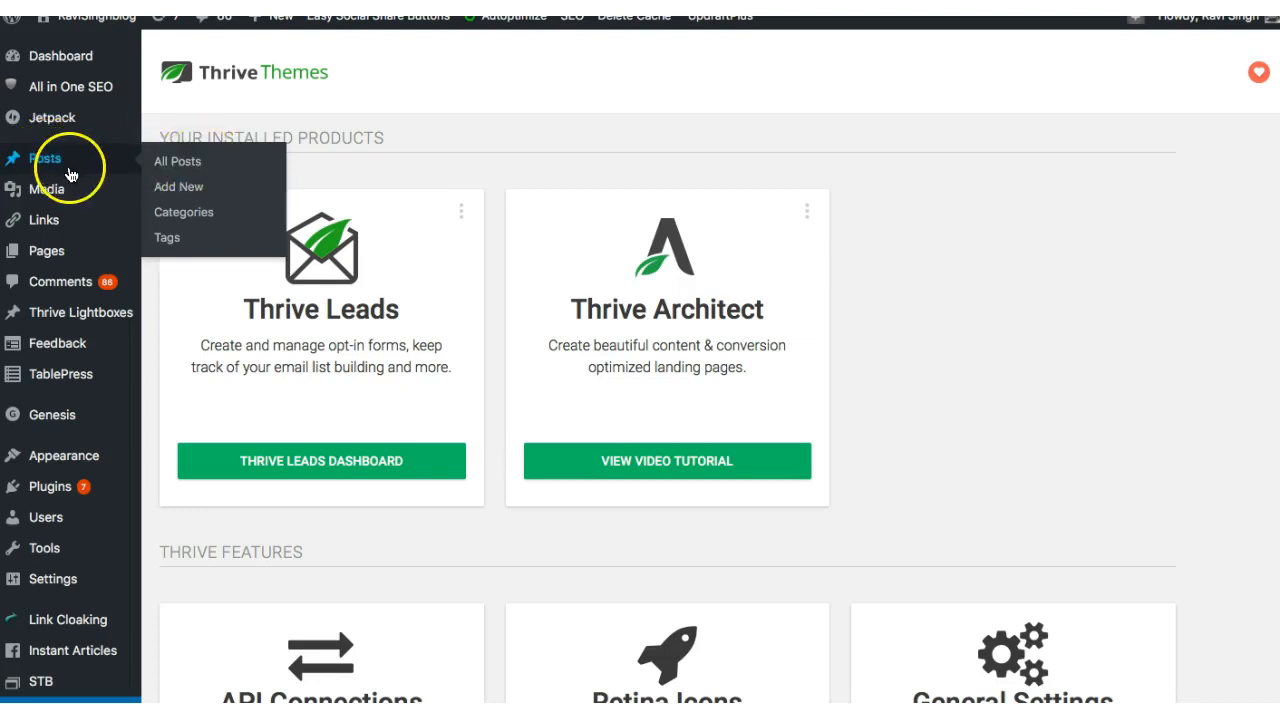
{"action": "left_click", "coordinate": [196, 194]}
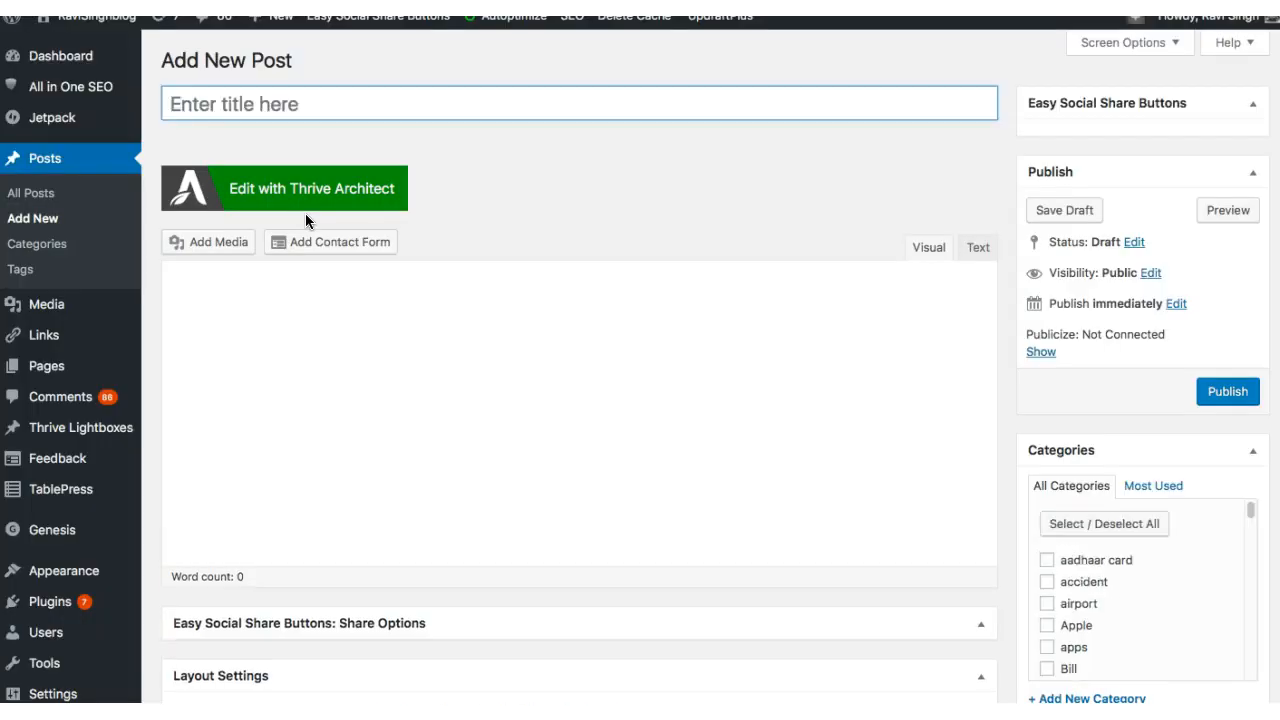
Step: Title the post "This is a test" and try to open it in the Thrive Architect editor
{"action": "left_click", "coordinate": [336, 105]}
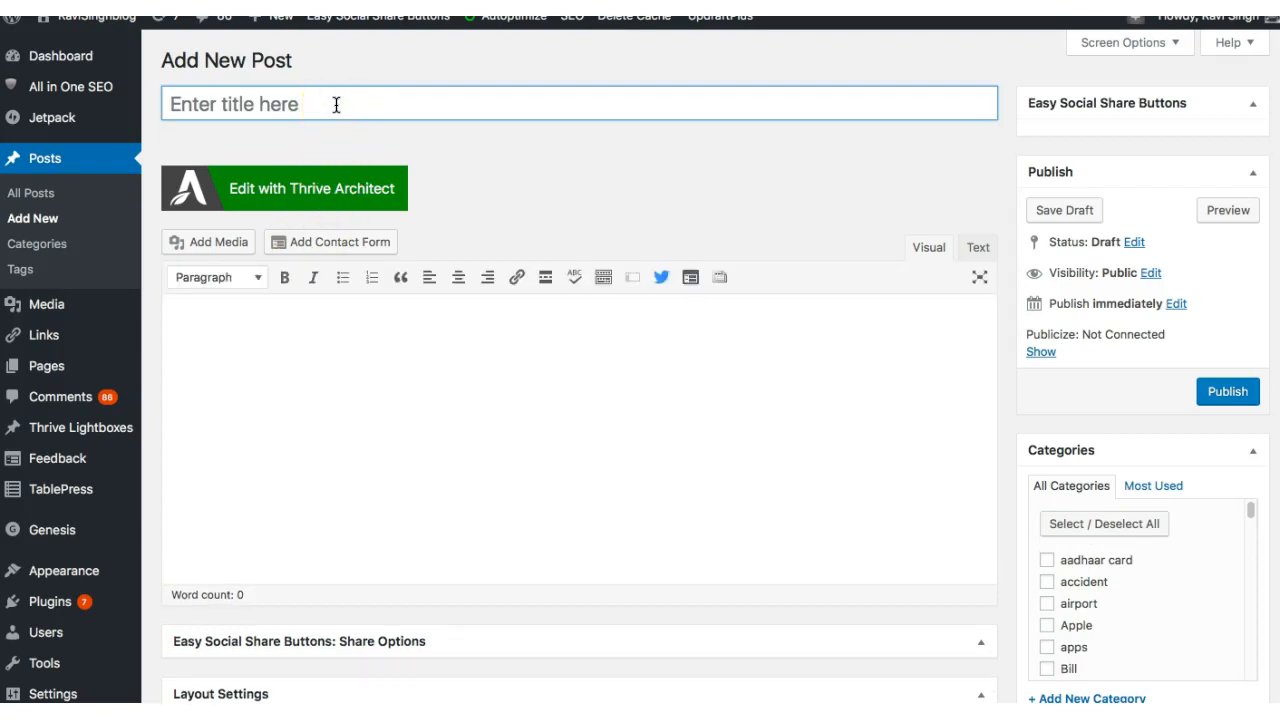
{"action": "type", "text": "This is"}
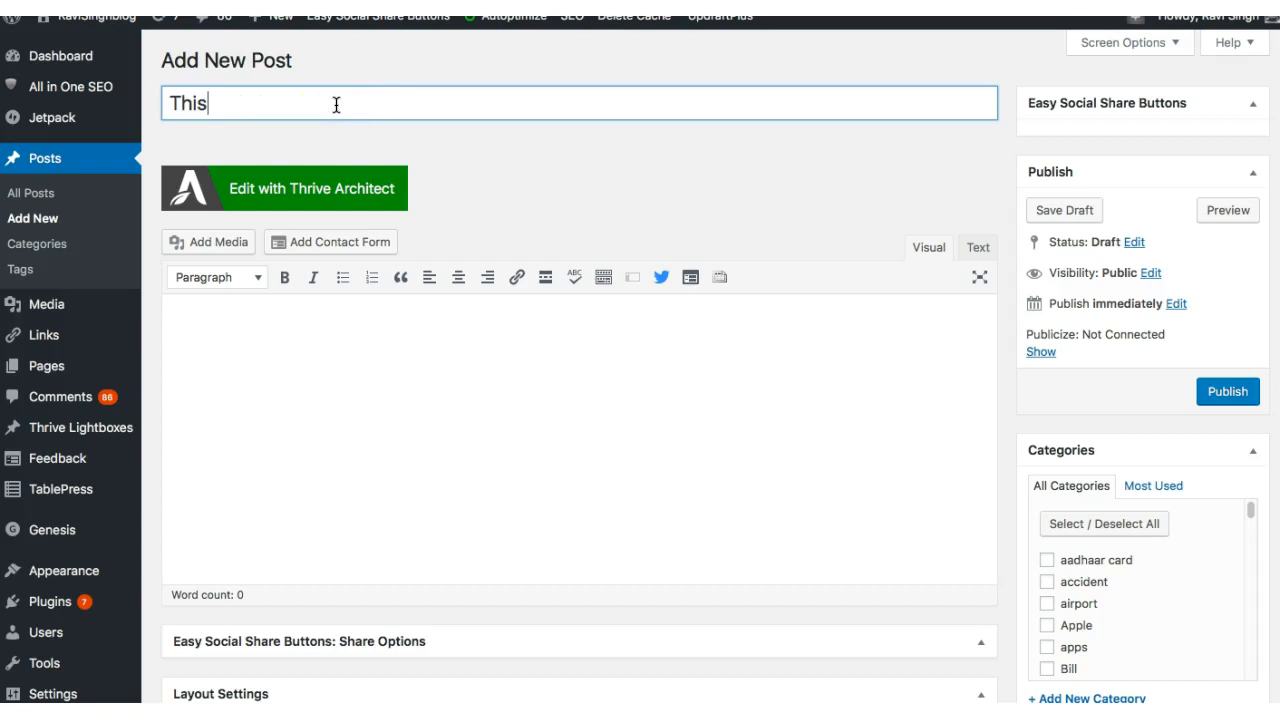
{"action": "type", "text": " a test"}
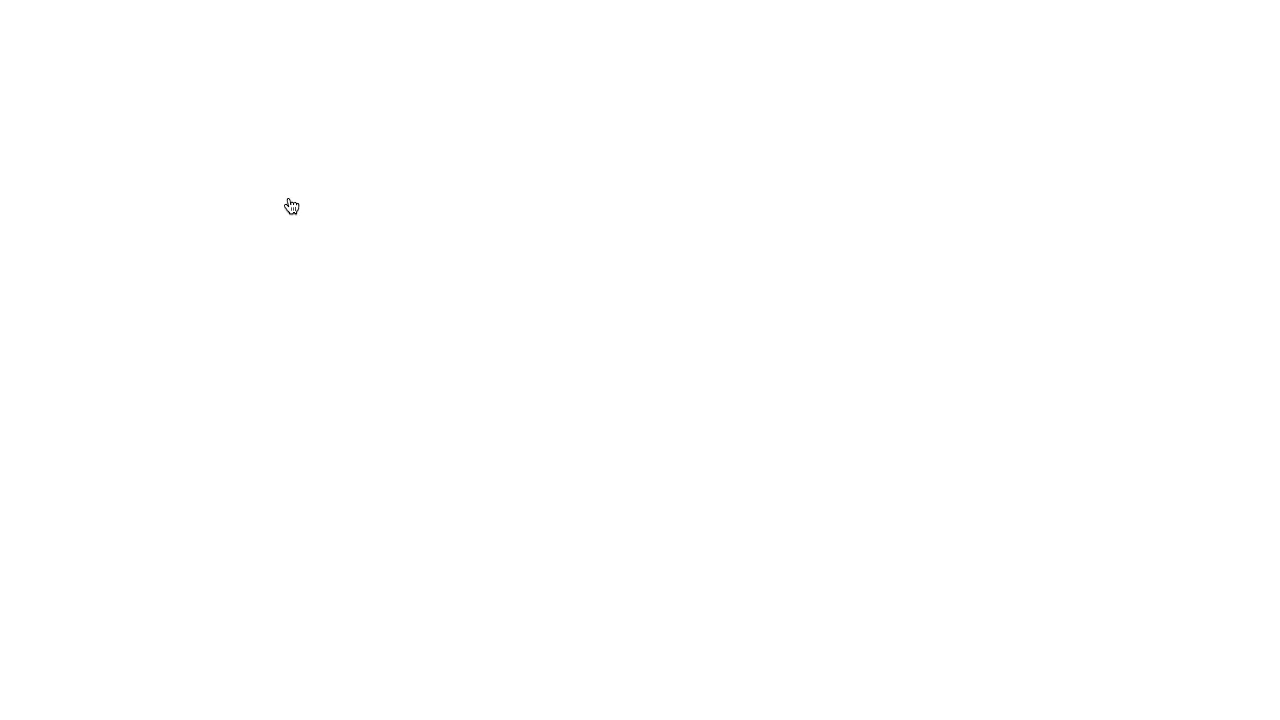
{"action": "left_click", "coordinate": [490, 113]}
{"action": "left_click", "coordinate": [306, 135]}
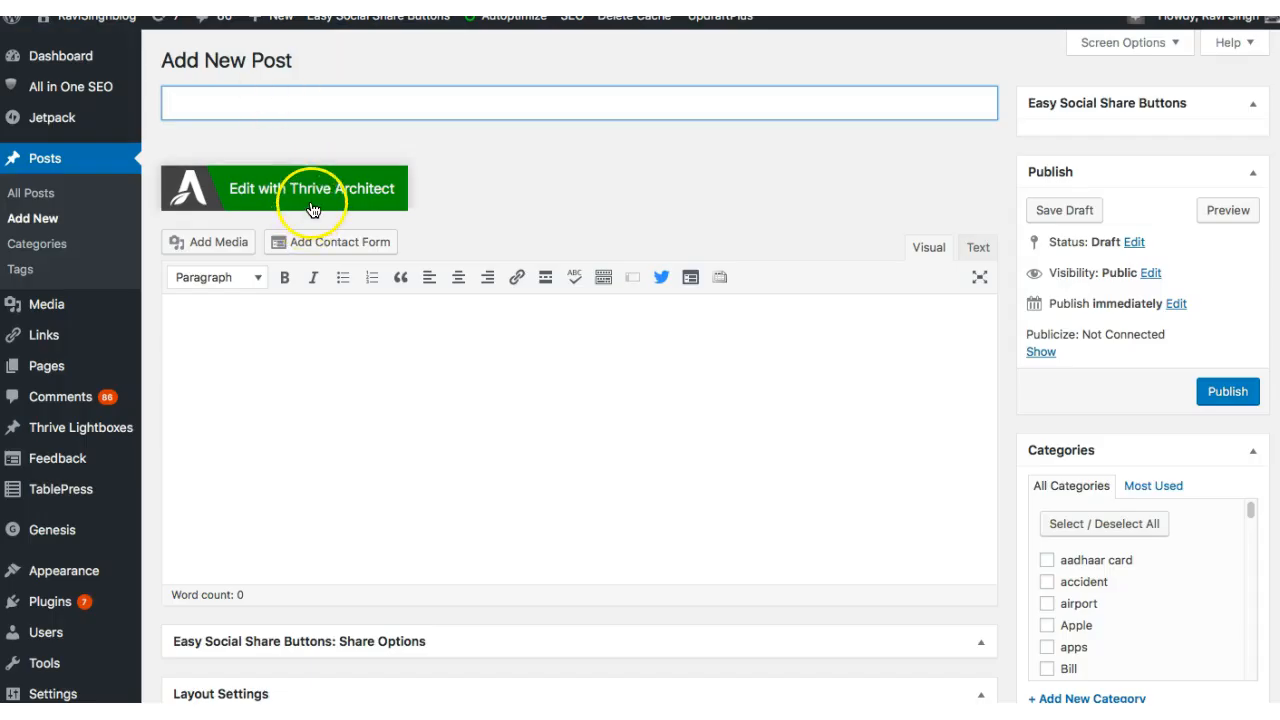
{"action": "left_click", "coordinate": [313, 209]}
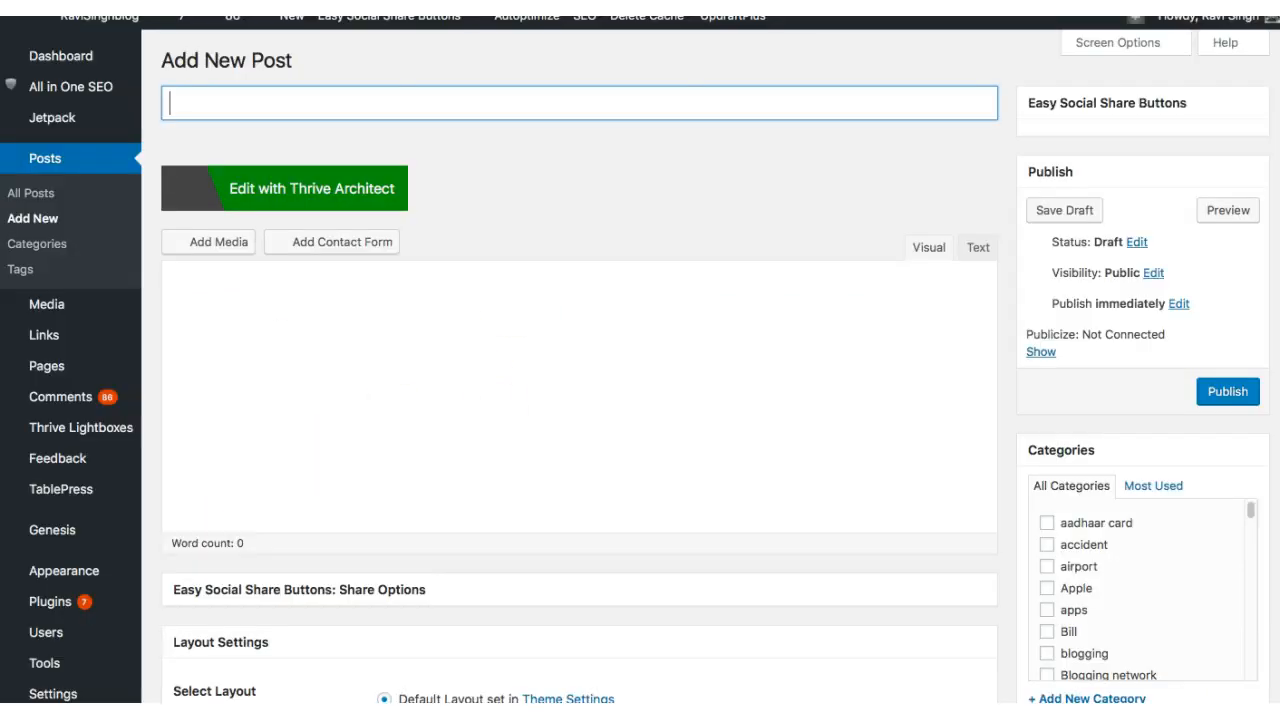
Step: Enter "This is a test" as the title of the blank new post
{"action": "left_click", "coordinate": [276, 100]}
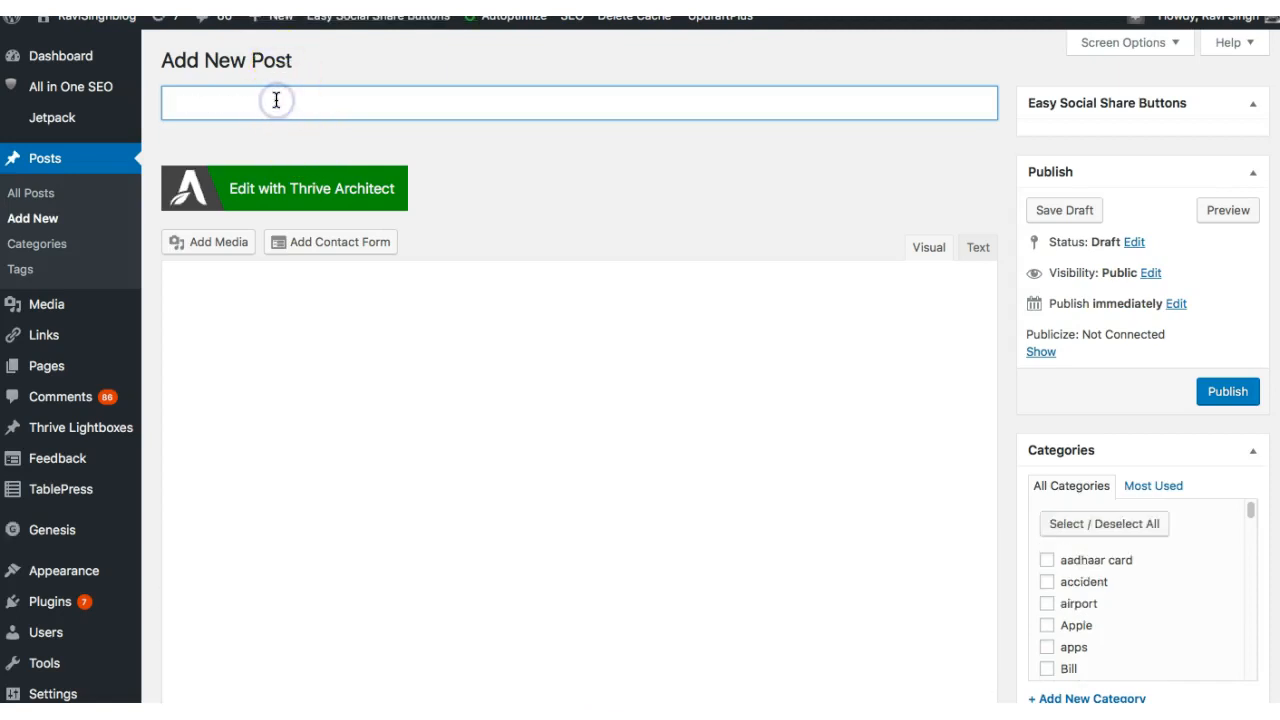
{"action": "type", "text": "This is a test"}
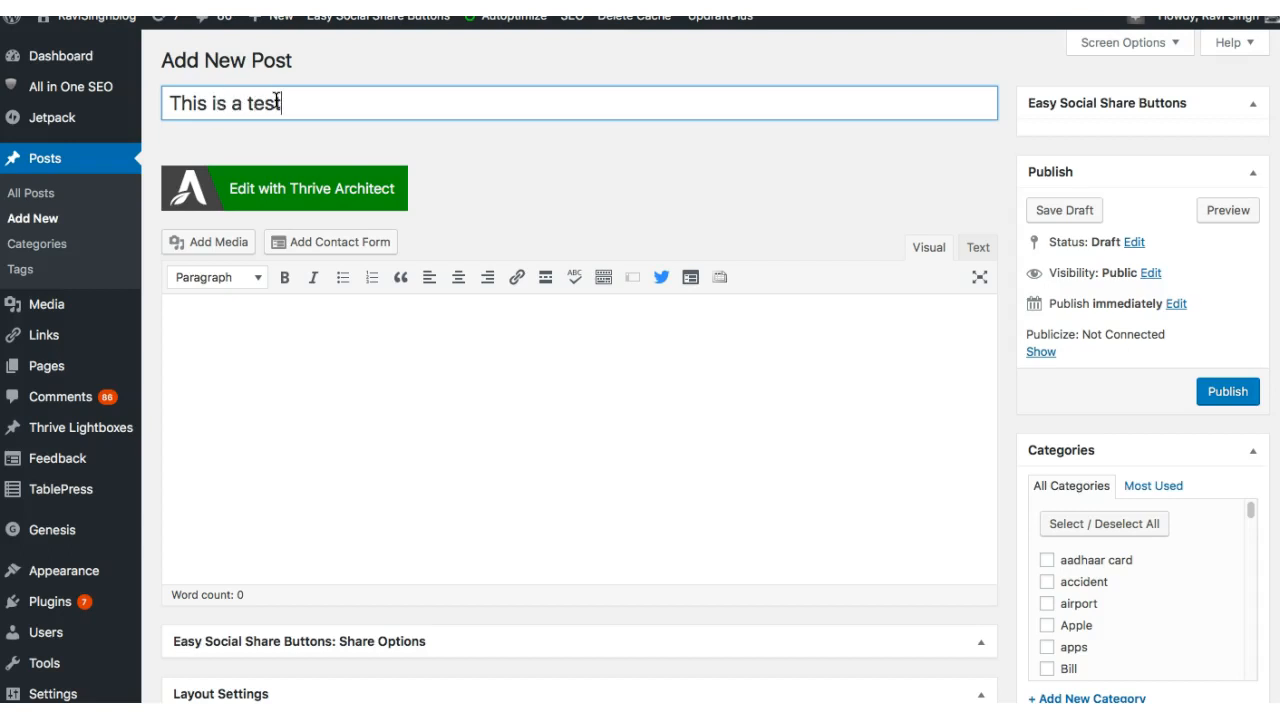
{"action": "left_click", "coordinate": [554, 191]}
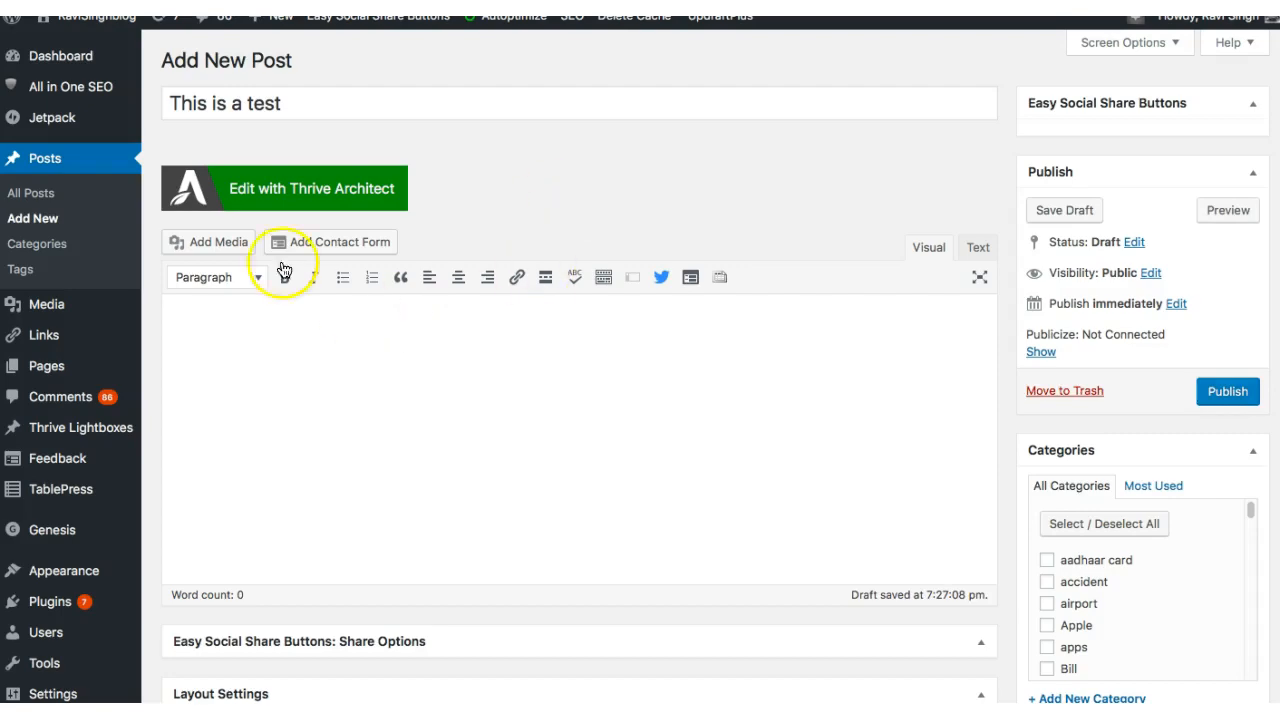
Step: Launch Thrive Architect for the post and place a Paragraph / Text element below the post title
{"action": "left_click", "coordinate": [257, 200]}
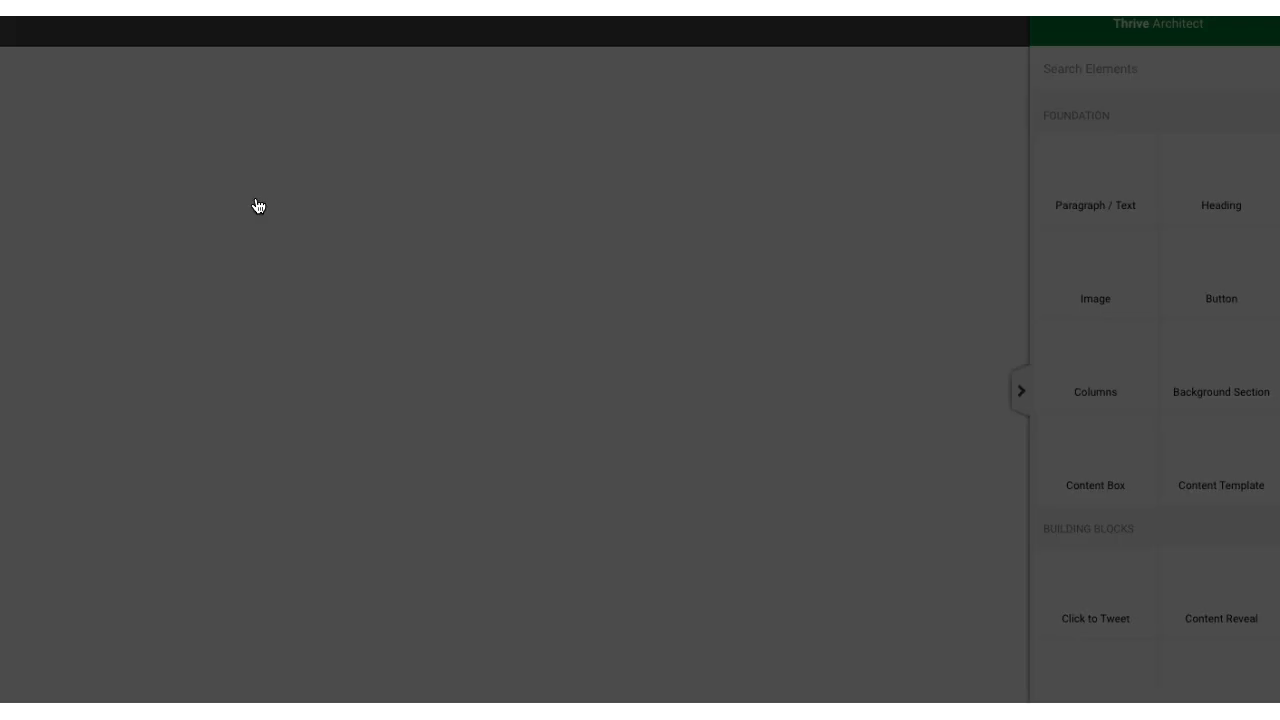
{"action": "left_click", "coordinate": [393, 229]}
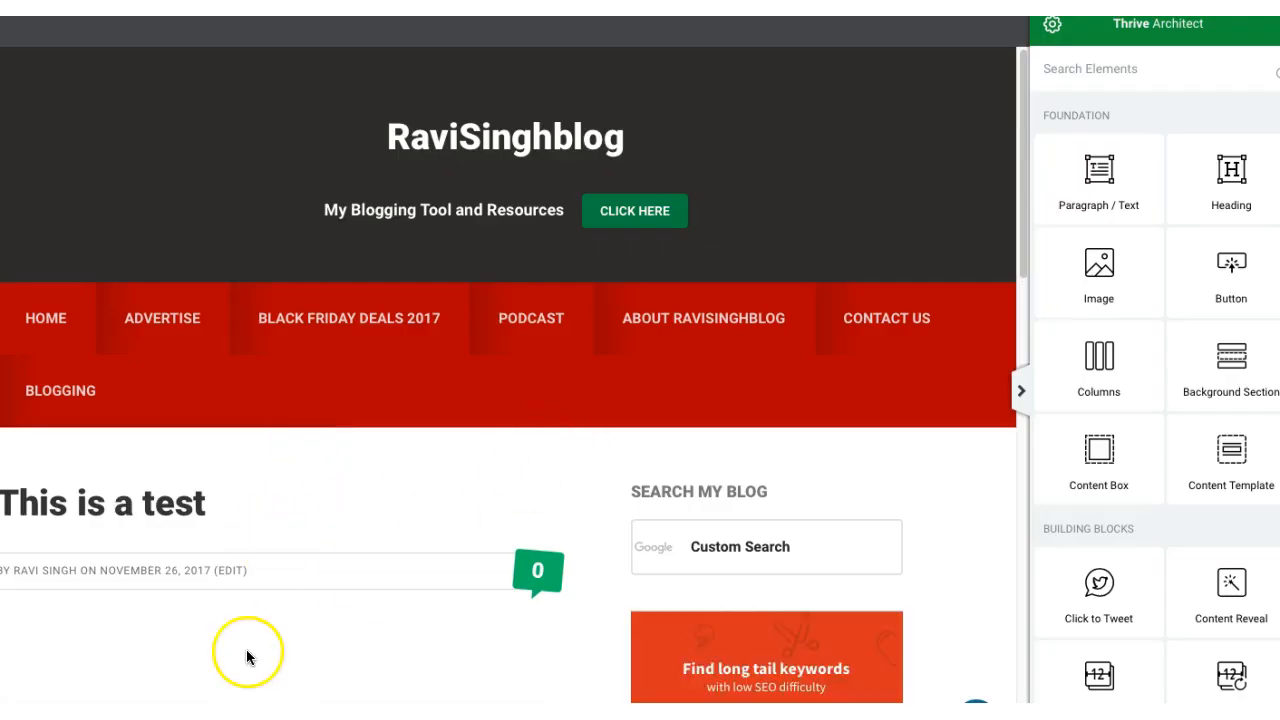
{"action": "left_click_drag", "start_coordinate": [1025, 203], "coordinate": [1012, 243]}
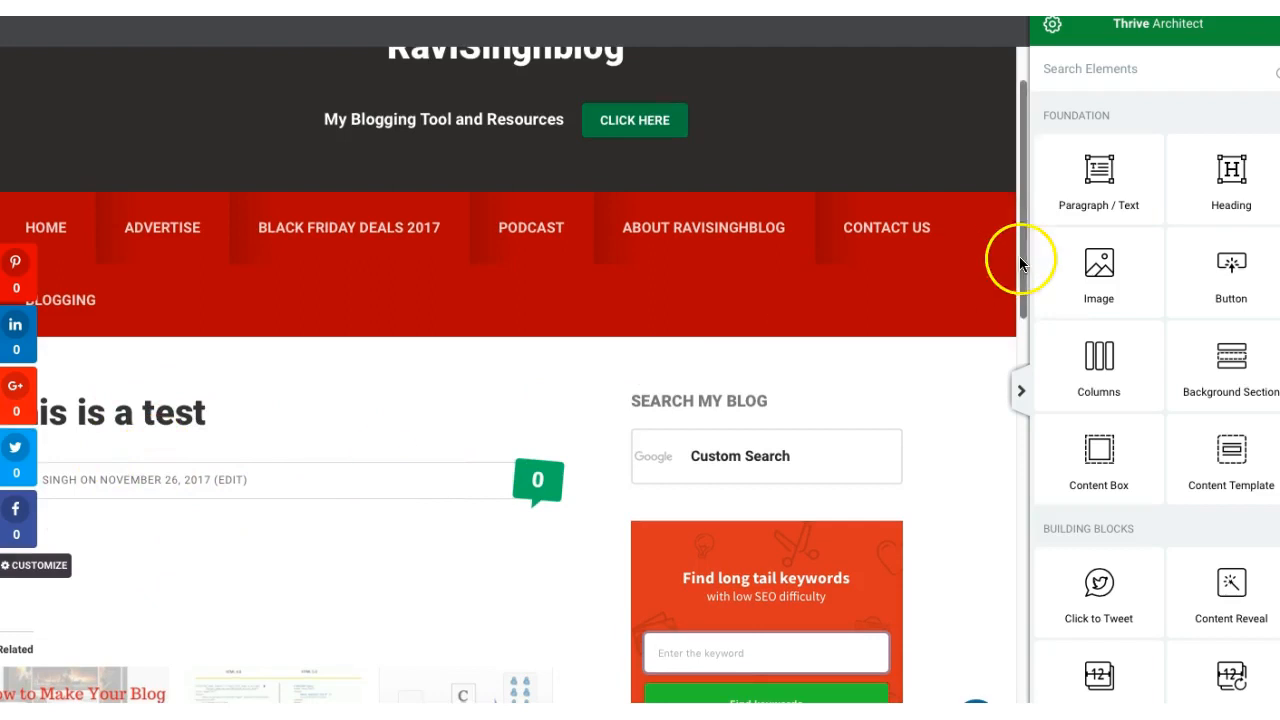
{"action": "left_click", "coordinate": [1130, 187]}
{"action": "left_click_drag", "start_coordinate": [1130, 187], "coordinate": [283, 534]}
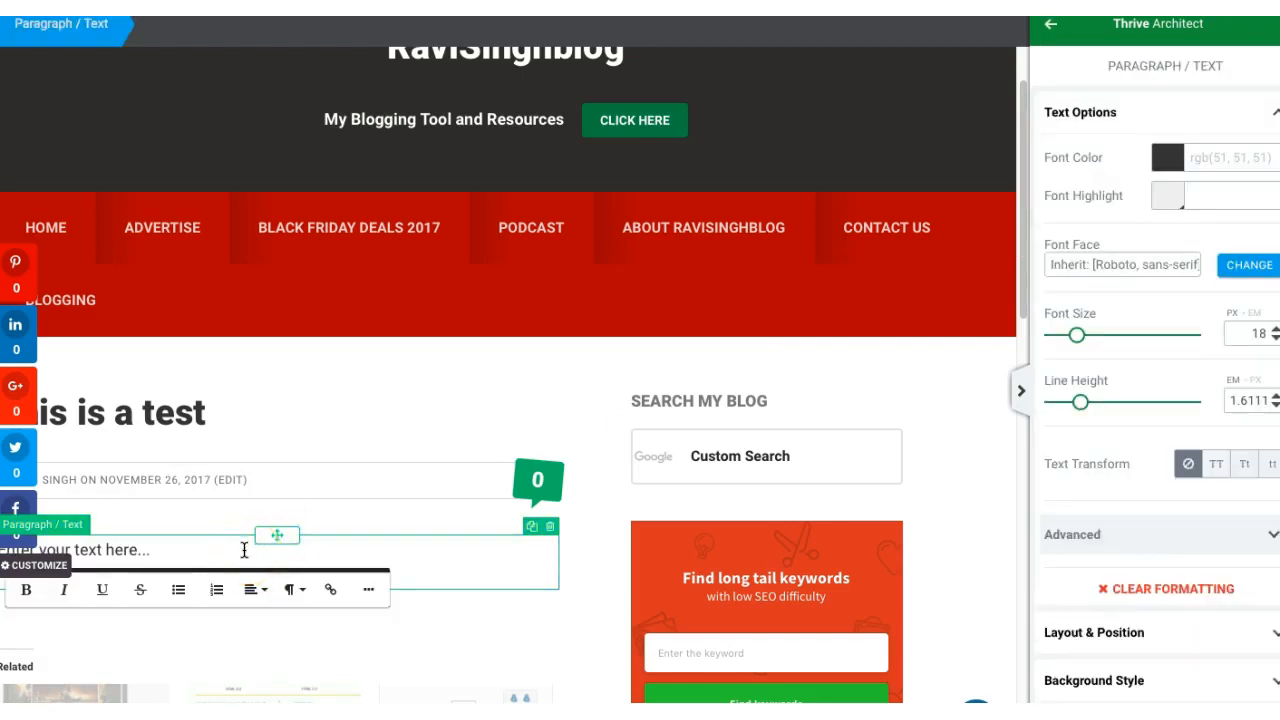
Step: Replace the placeholder in the new text element with "This is a test box"
{"action": "left_click_drag", "start_coordinate": [1023, 197], "coordinate": [1028, 139]}
{"action": "left_click", "coordinate": [175, 641]}
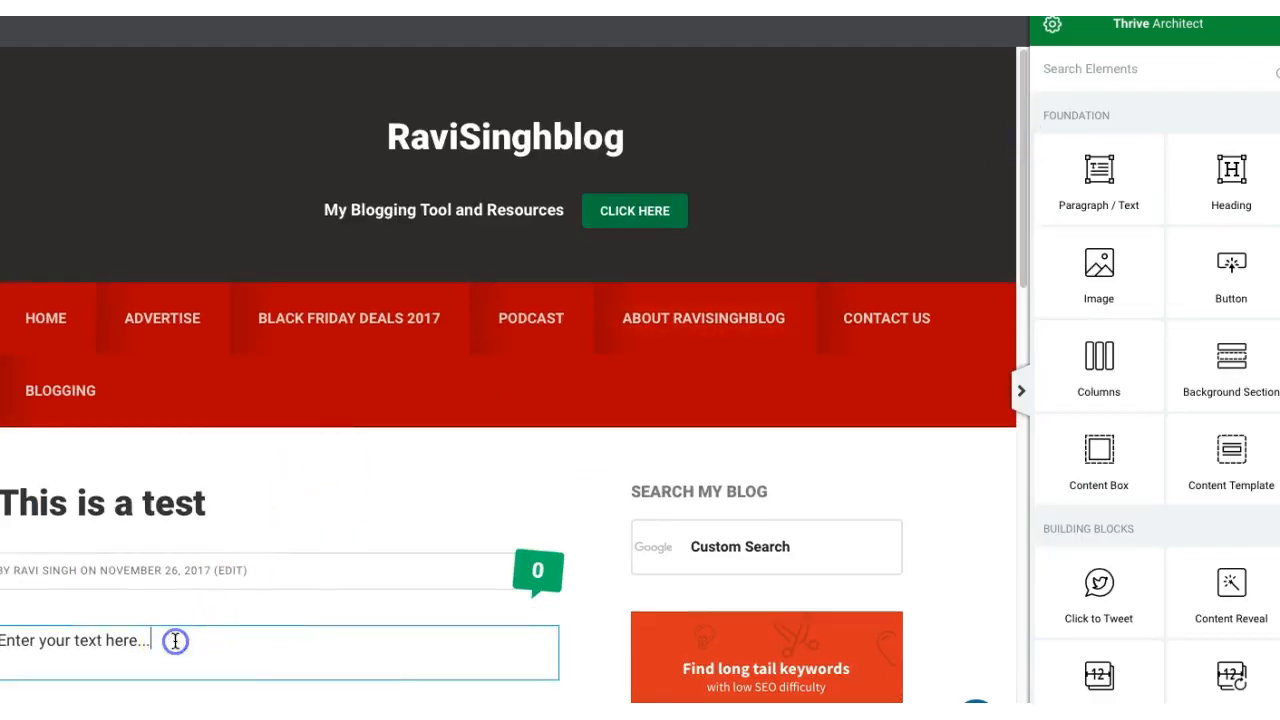
{"action": "triple_click", "coordinate": [175, 641]}
{"action": "type", "text": "Thi"}
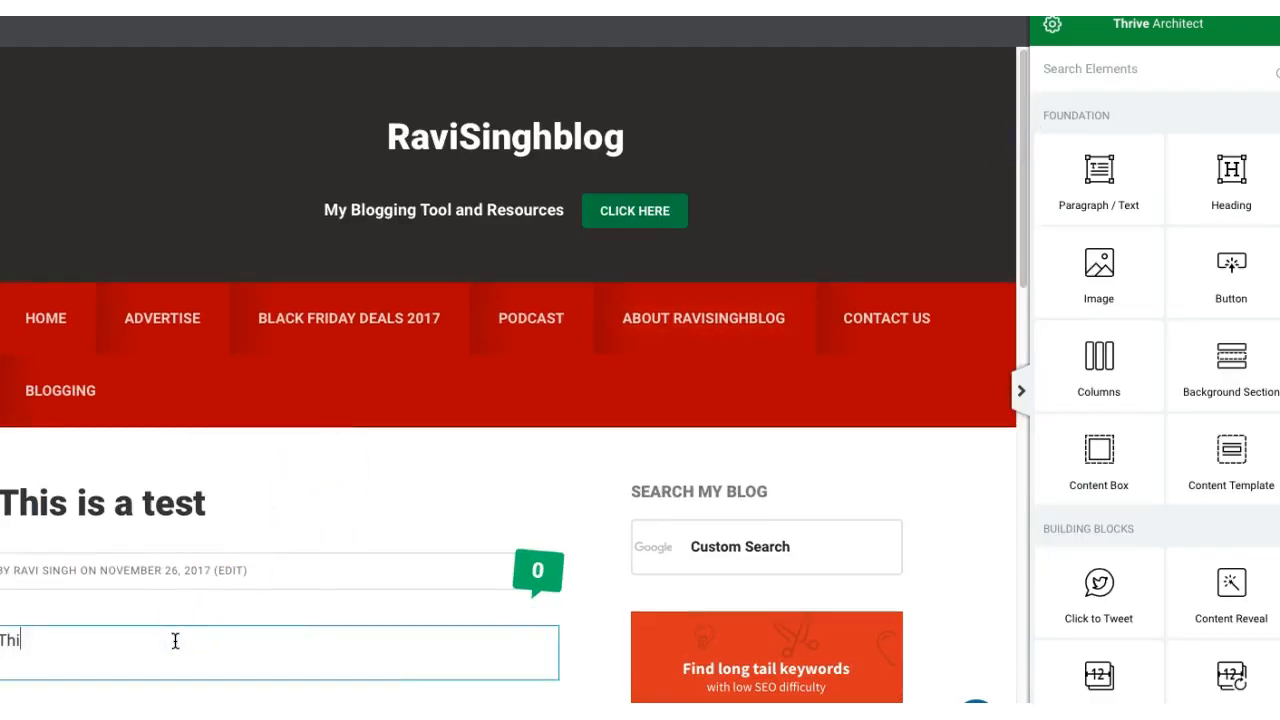
{"action": "type", "text": "s is a test box"}
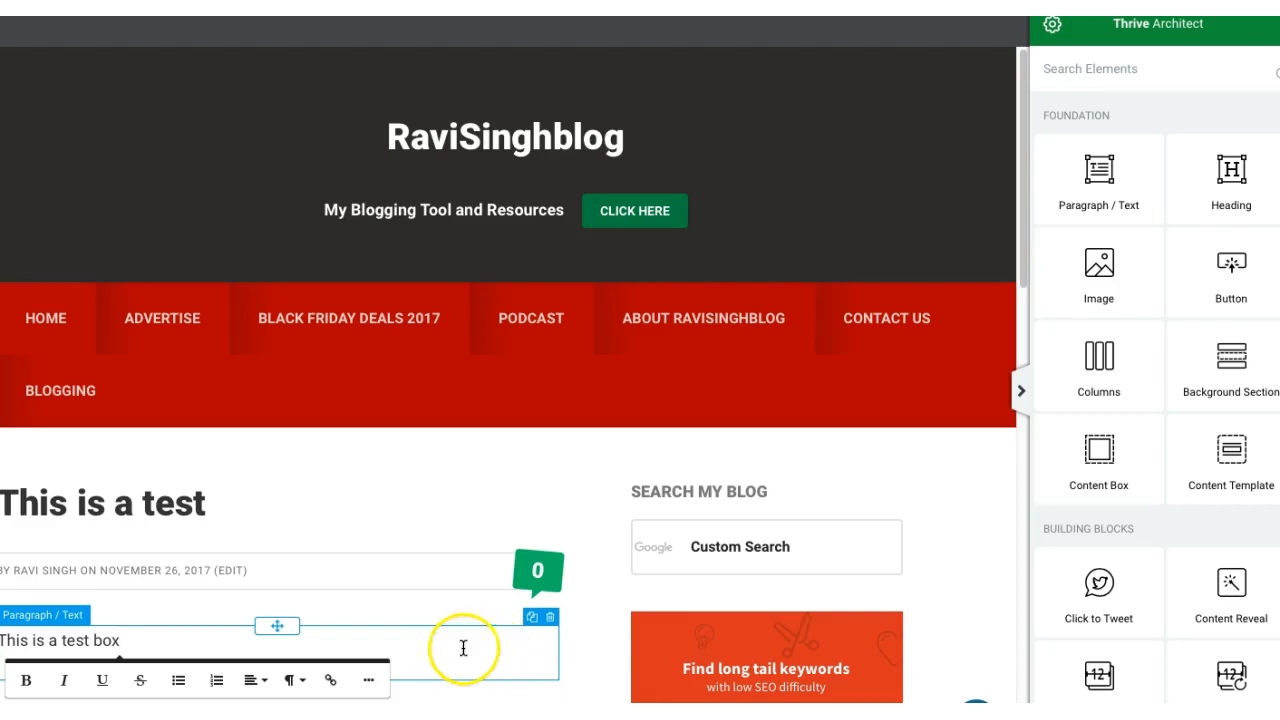
{"action": "left_click", "coordinate": [157, 637]}
{"action": "left_click", "coordinate": [157, 637]}
{"action": "left_click", "coordinate": [306, 677]}
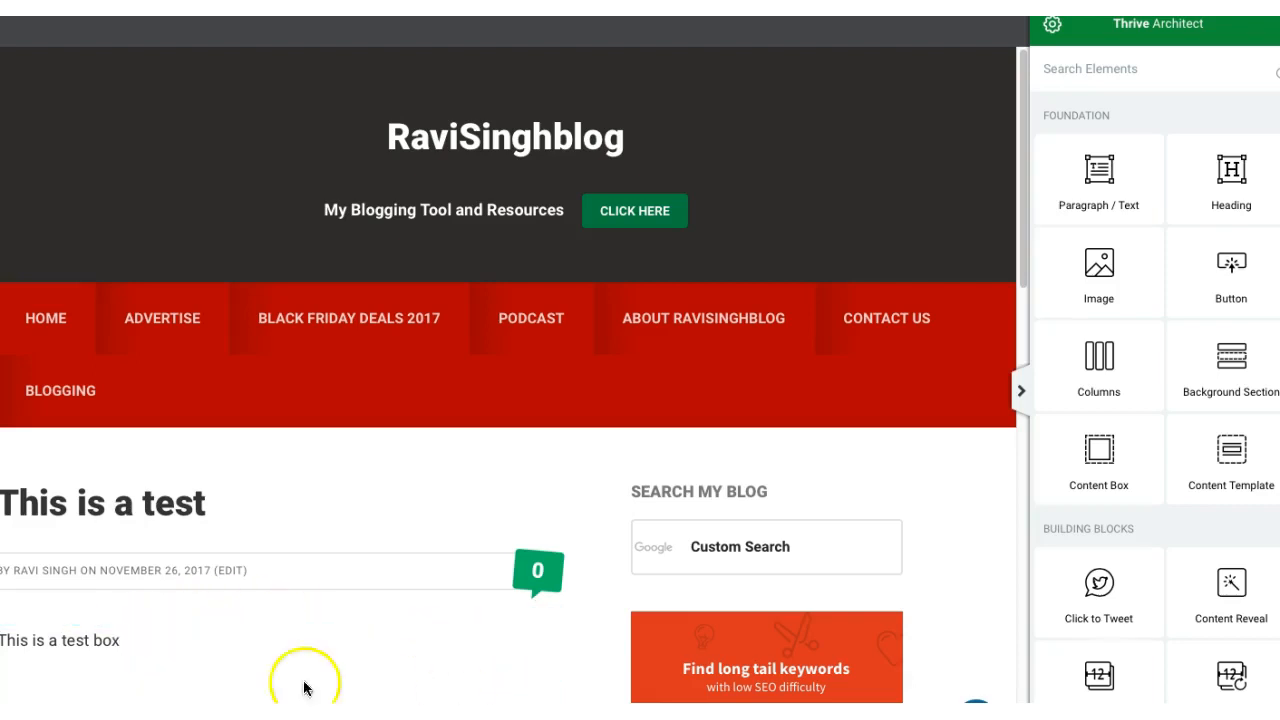
Step: Set the font color of the "This is a test box" paragraph to dark red, rgb(69, 10, 10)
{"action": "left_click", "coordinate": [107, 643]}
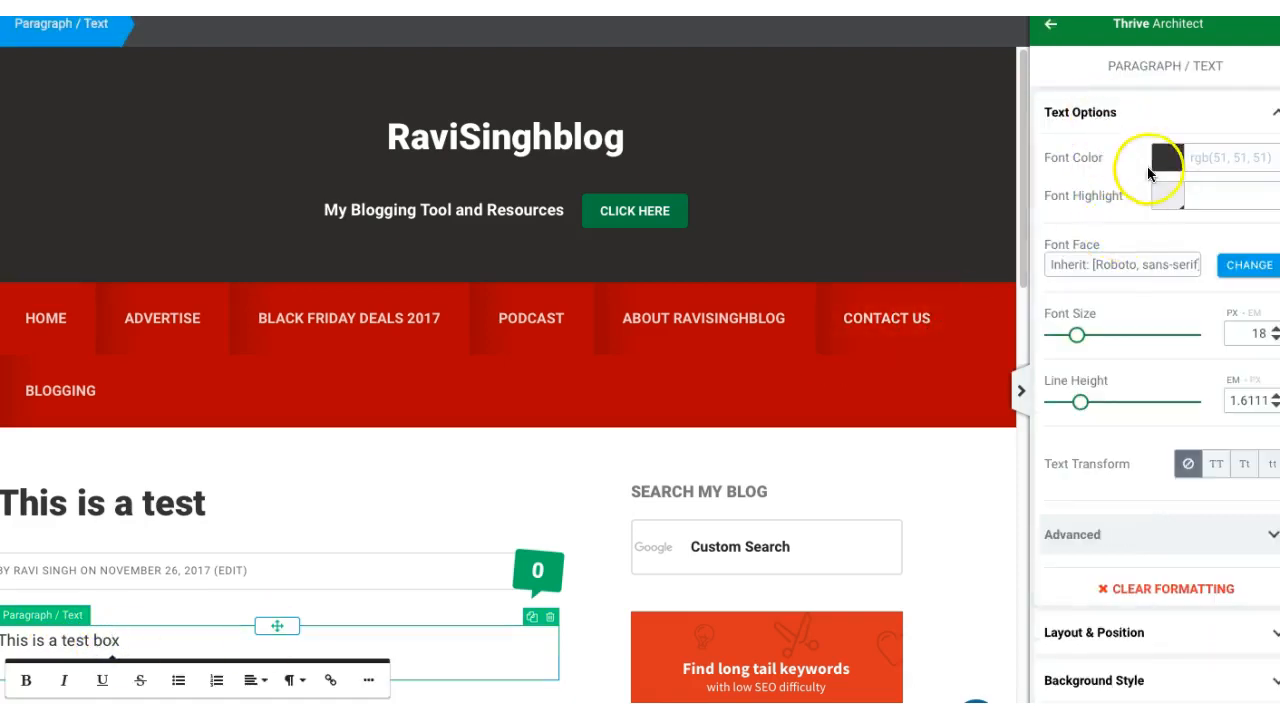
{"action": "left_click", "coordinate": [1168, 160]}
{"action": "mouse_move", "coordinate": [1120, 289]}
{"action": "left_mouse_down"}
{"action": "mouse_move", "coordinate": [1123, 263]}
{"action": "mouse_move", "coordinate": [1143, 332]}
{"action": "mouse_move", "coordinate": [1173, 348]}
{"action": "mouse_move", "coordinate": [1210, 284]}
{"action": "mouse_move", "coordinate": [1219, 318]}
{"action": "left_mouse_up"}
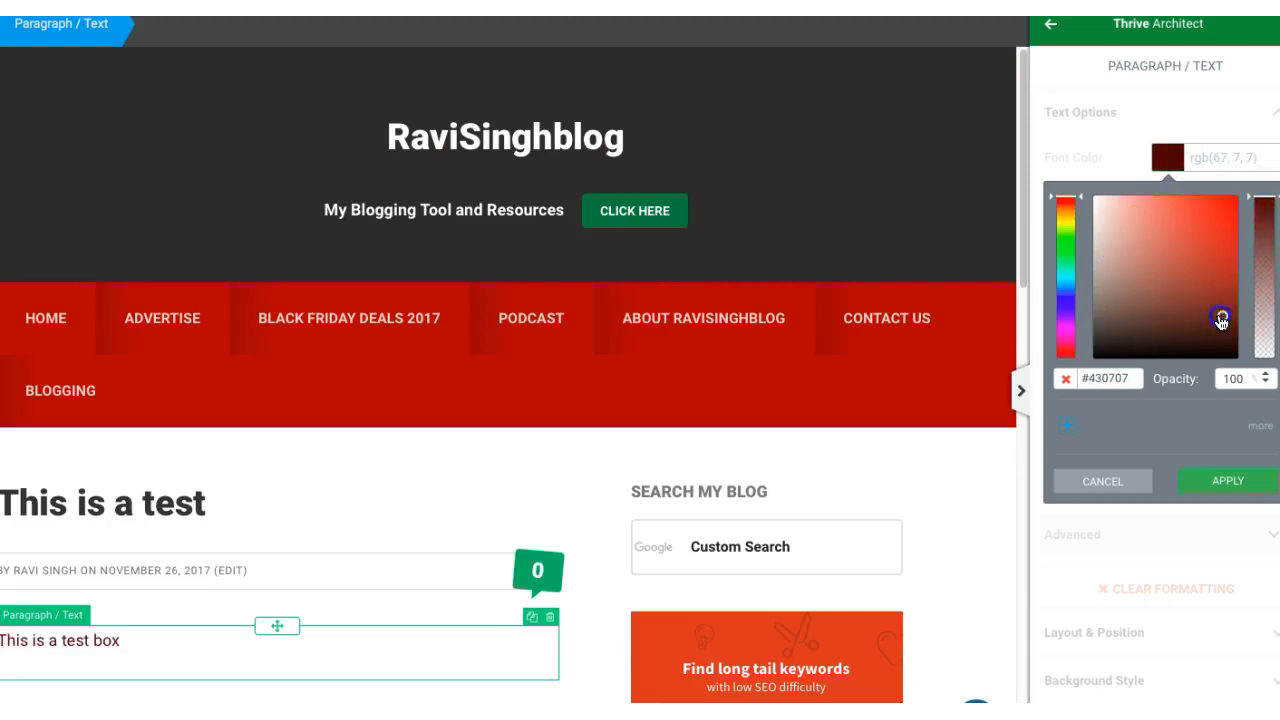
{"action": "left_click", "coordinate": [1160, 155]}
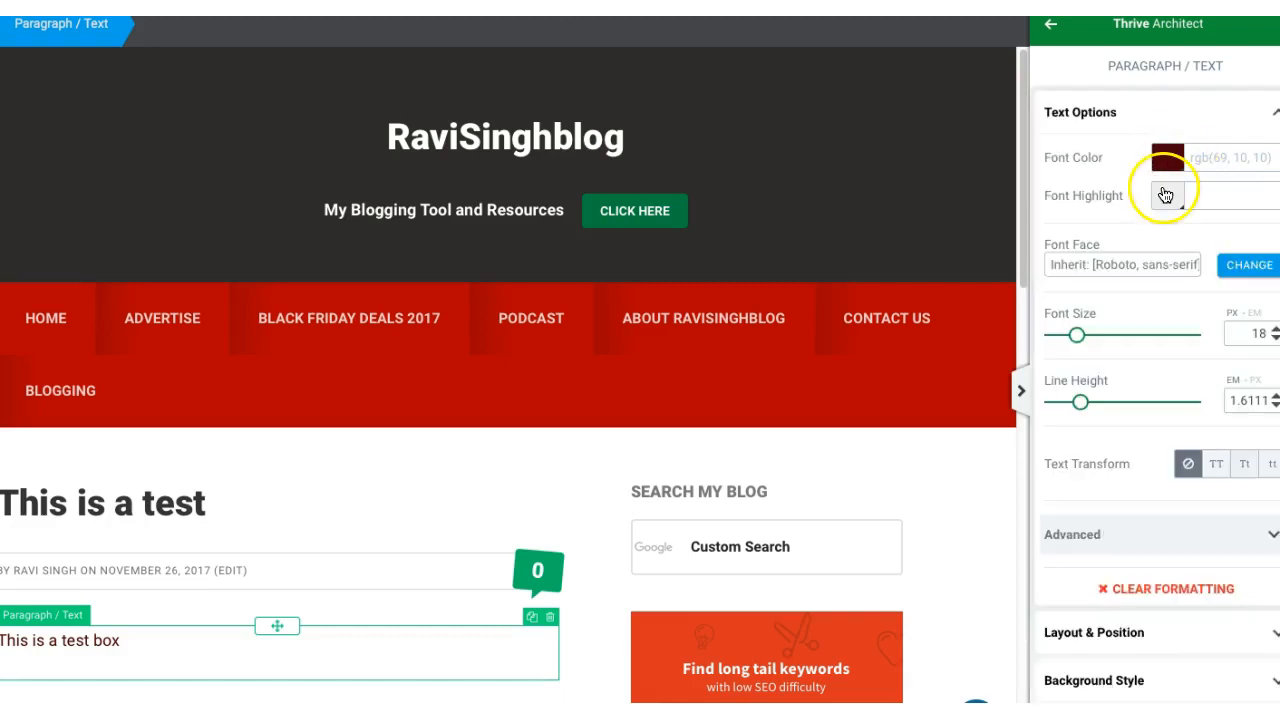
Step: Try a #b39595 font highlight on the "This is a test box" paragraph and discard it
{"action": "left_click", "coordinate": [1166, 196]}
{"action": "mouse_move", "coordinate": [1163, 313]}
{"action": "left_mouse_down"}
{"action": "mouse_move", "coordinate": [1136, 352]}
{"action": "mouse_move", "coordinate": [1114, 317]}
{"action": "mouse_move", "coordinate": [1116, 283]}
{"action": "left_mouse_up"}
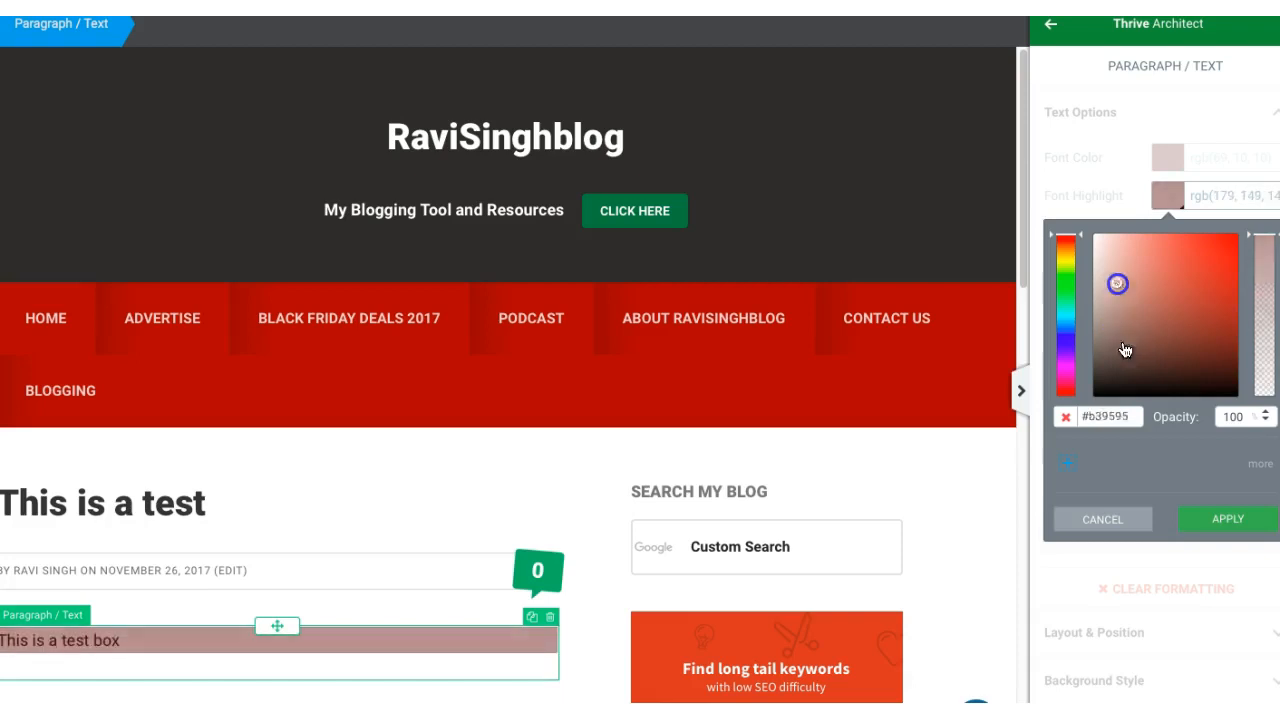
{"action": "left_click", "coordinate": [1102, 520]}
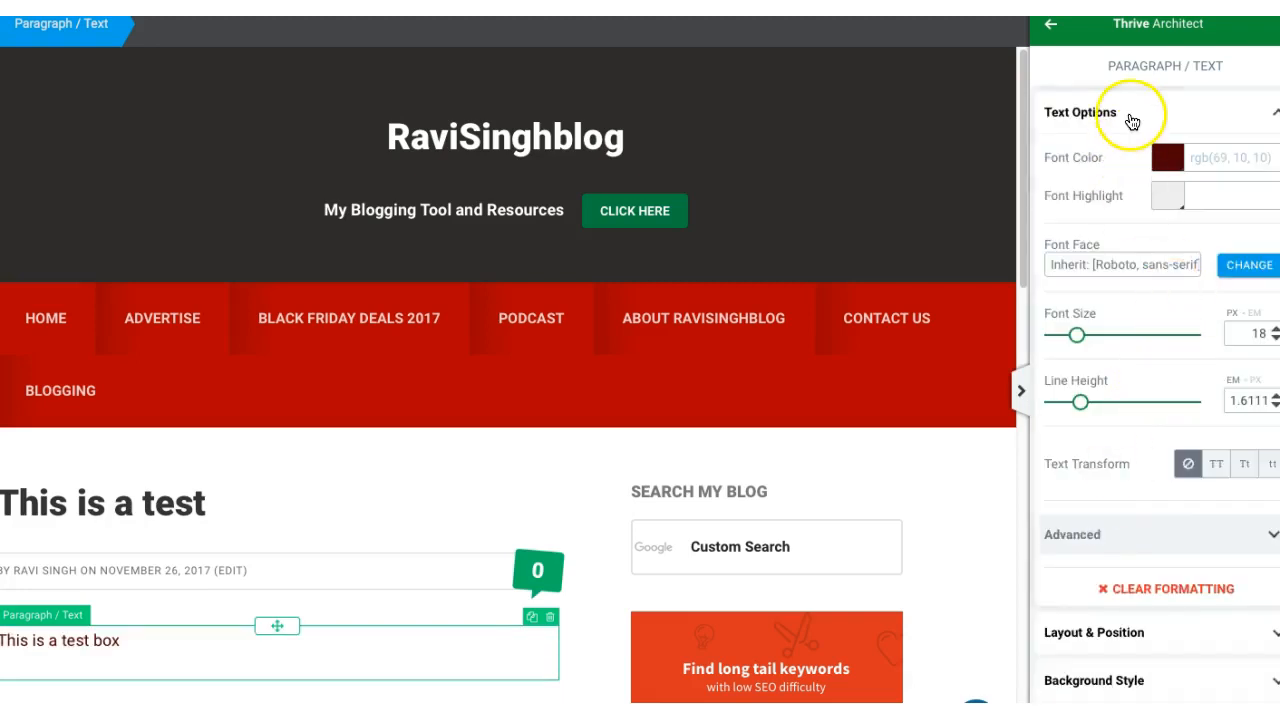
Step: Set the test box paragraph's font size to 42 px and its line height to 1.15 em
{"action": "left_click_drag", "start_coordinate": [1080, 347], "coordinate": [1112, 340]}
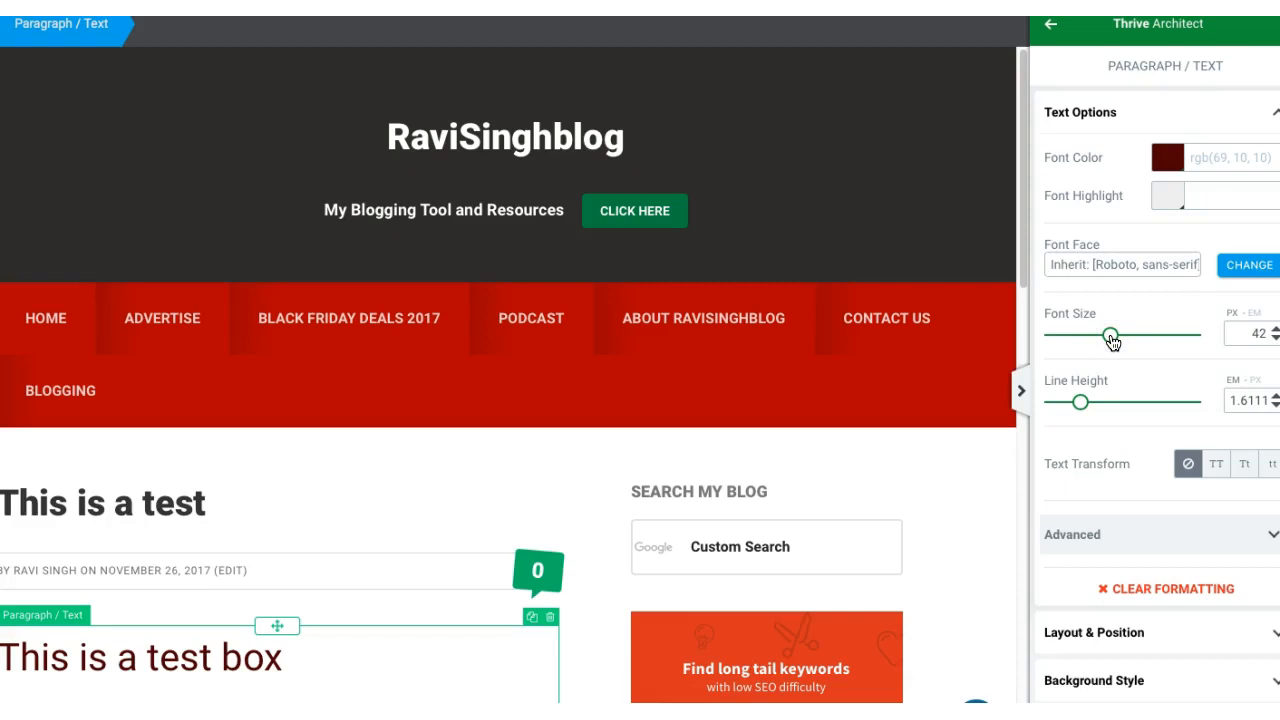
{"action": "mouse_move", "coordinate": [1080, 402]}
{"action": "left_mouse_down"}
{"action": "mouse_move", "coordinate": [1104, 410]}
{"action": "mouse_move", "coordinate": [1073, 413]}
{"action": "left_mouse_up"}
Step: Set the paragraph's left padding to 0, its right padding to 3 and its maximum width to 620 px
{"action": "left_click", "coordinate": [1143, 632]}
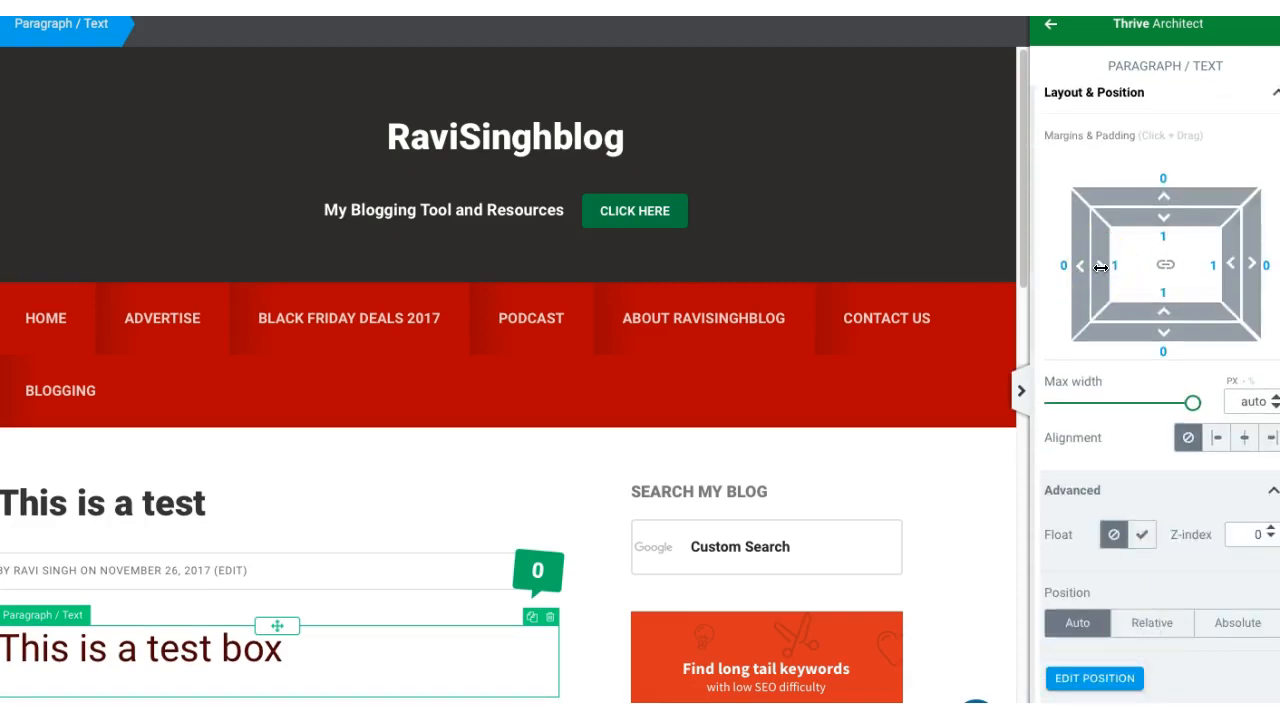
{"action": "mouse_move", "coordinate": [1100, 267]}
{"action": "left_mouse_down"}
{"action": "mouse_move", "coordinate": [1121, 266]}
{"action": "mouse_move", "coordinate": [1093, 266]}
{"action": "left_mouse_up"}
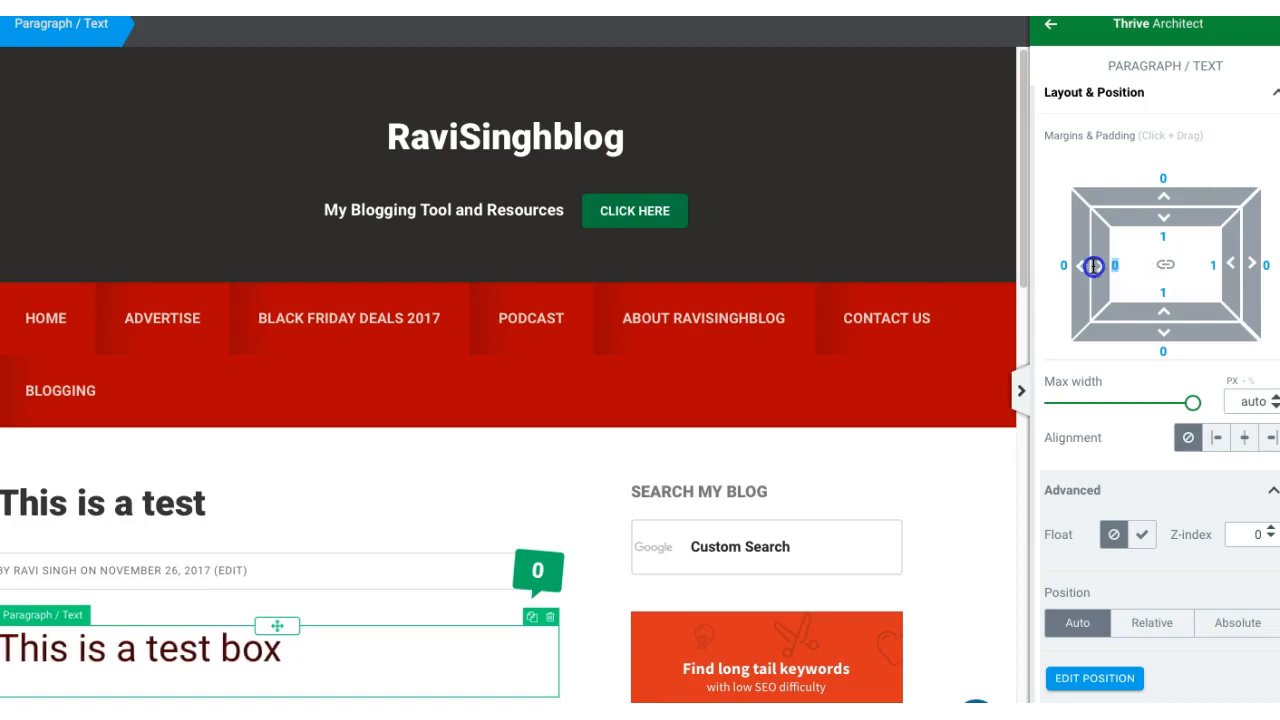
{"action": "left_click_drag", "start_coordinate": [1229, 264], "coordinate": [1228, 264]}
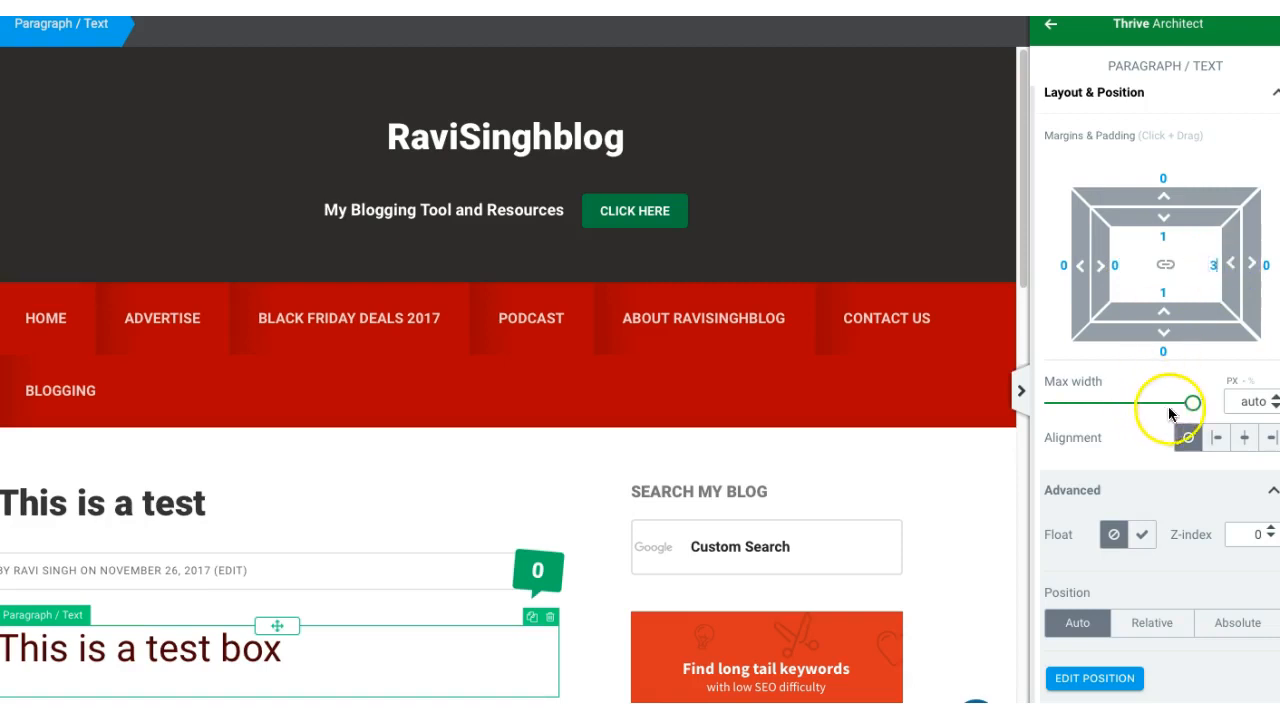
{"action": "left_click", "coordinate": [1197, 407]}
{"action": "mouse_move", "coordinate": [1197, 410]}
{"action": "left_mouse_down"}
{"action": "mouse_move", "coordinate": [1148, 410]}
{"action": "mouse_move", "coordinate": [1192, 403]}
{"action": "left_mouse_up"}
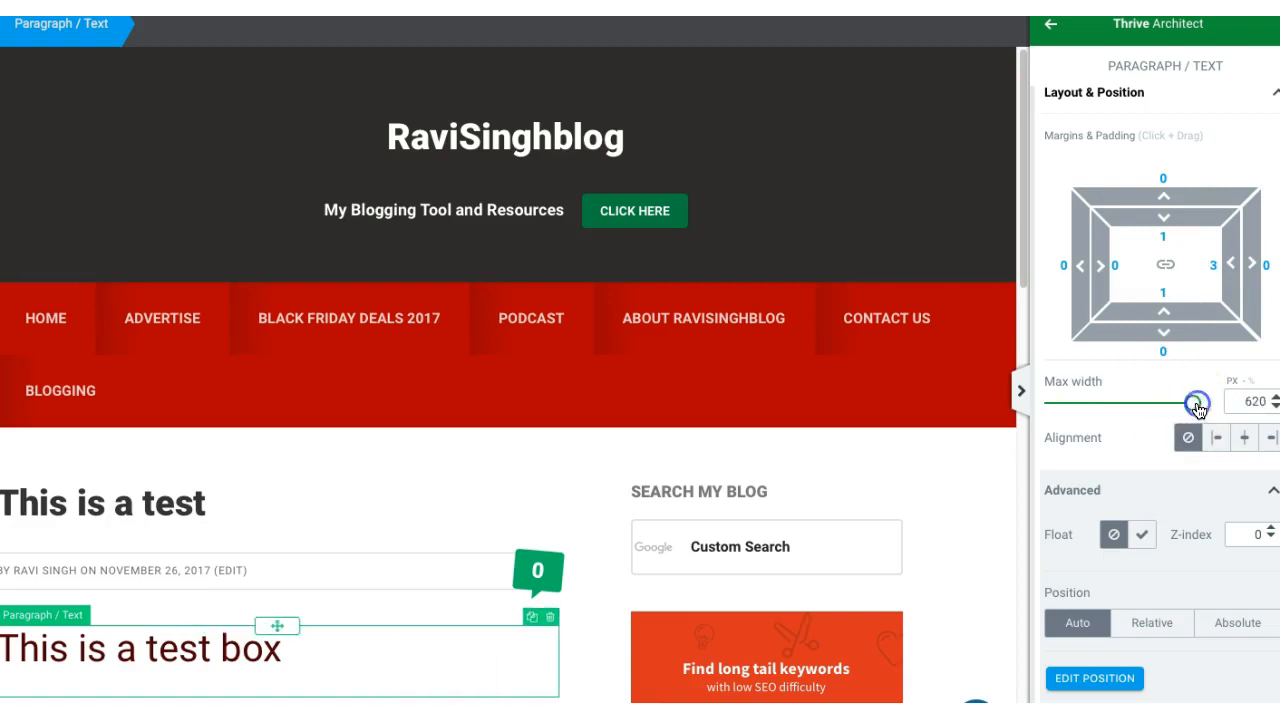
{"action": "left_click", "coordinate": [1100, 92]}
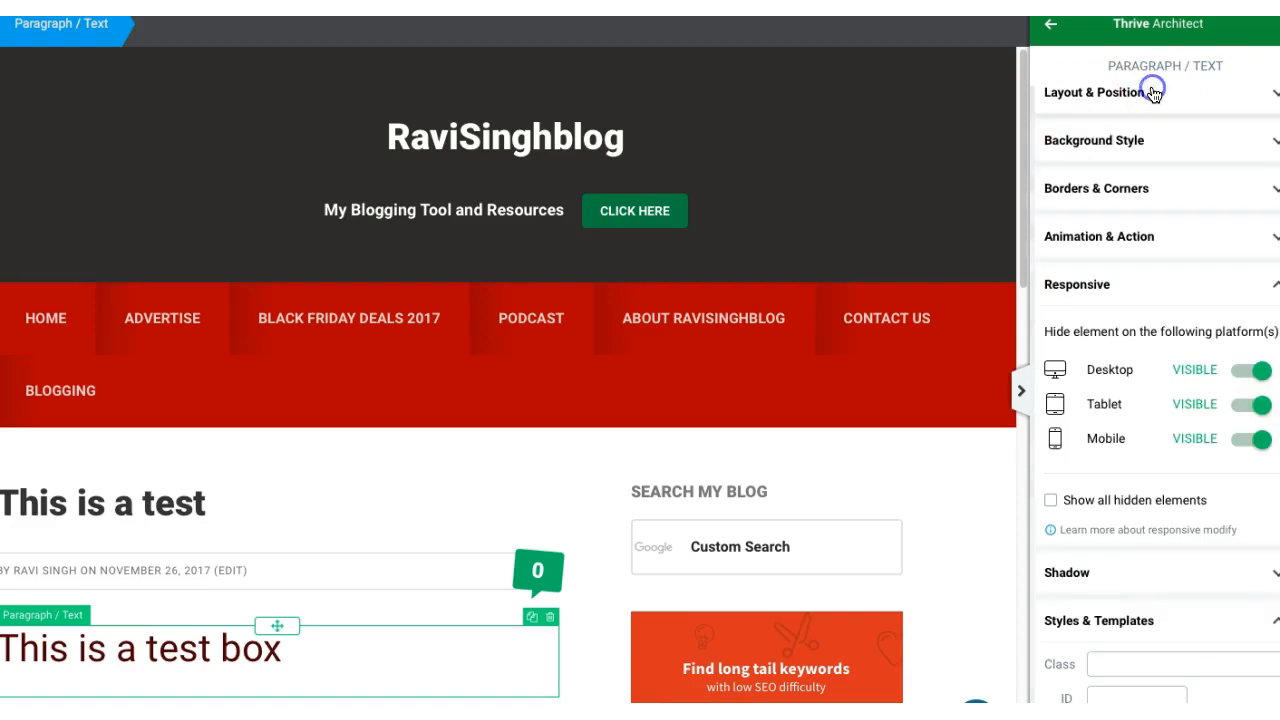
Step: Try a #cc9191 background color on the test box paragraph and discard it
{"action": "left_click", "coordinate": [1094, 141]}
{"action": "left_click", "coordinate": [1097, 274]}
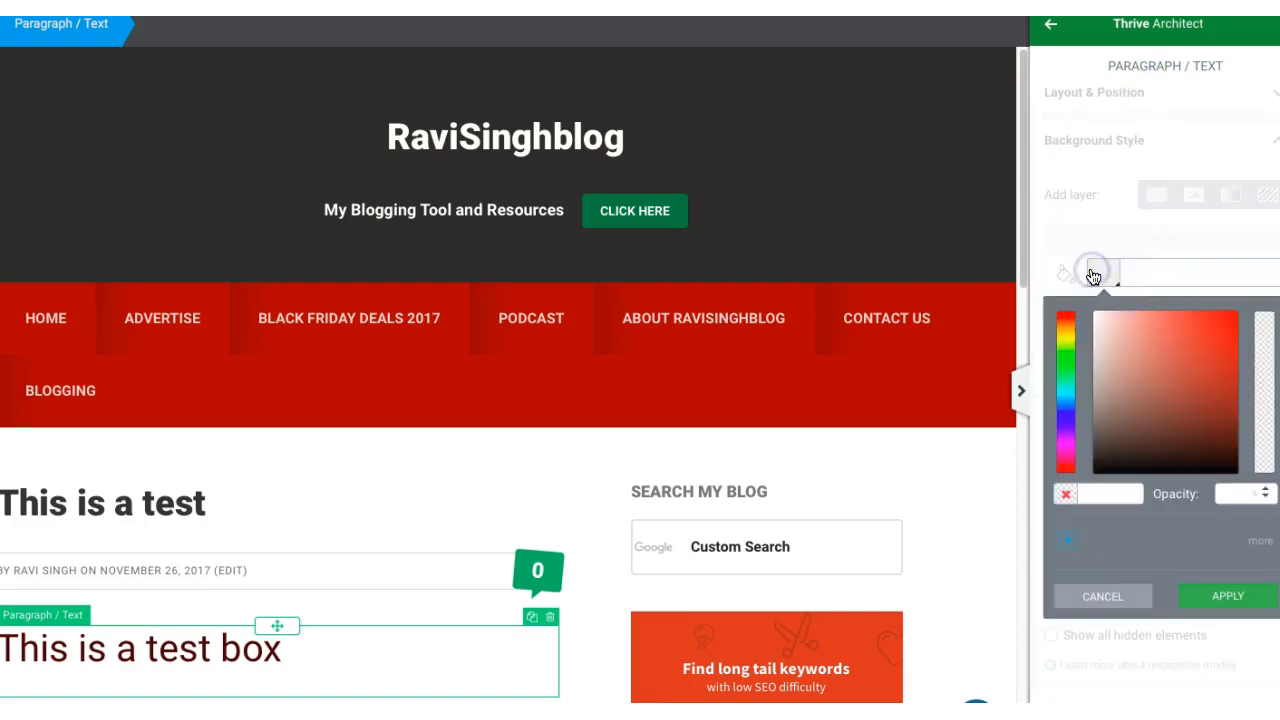
{"action": "mouse_move", "coordinate": [1123, 400]}
{"action": "left_mouse_down"}
{"action": "mouse_move", "coordinate": [1151, 403]}
{"action": "mouse_move", "coordinate": [1143, 443]}
{"action": "mouse_move", "coordinate": [1160, 382]}
{"action": "mouse_move", "coordinate": [1203, 323]}
{"action": "mouse_move", "coordinate": [1171, 337]}
{"action": "mouse_move", "coordinate": [1163, 363]}
{"action": "mouse_move", "coordinate": [1142, 352]}
{"action": "left_mouse_up"}
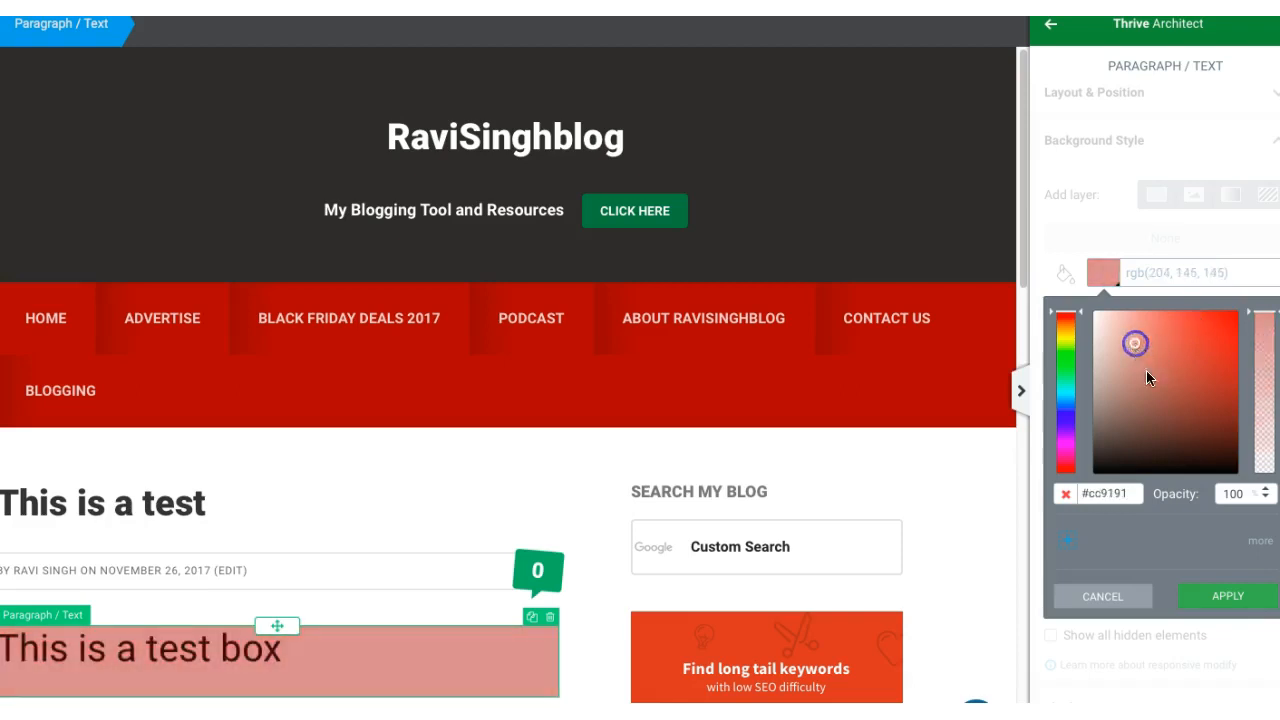
{"action": "left_click", "coordinate": [1088, 597]}
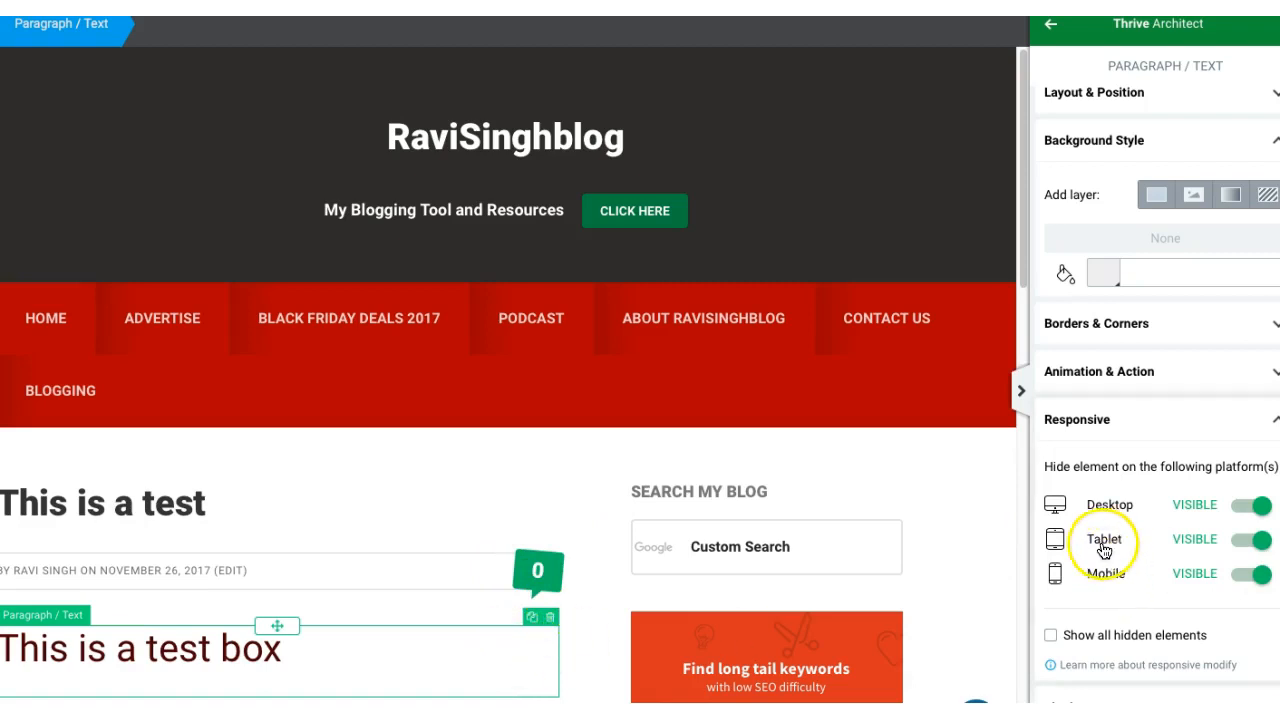
Step: Try hiding the paragraph on tablets and restore its tablet visibility
{"action": "left_click", "coordinate": [1259, 542]}
{"action": "left_click", "coordinate": [1260, 542]}
{"action": "left_click", "coordinate": [1259, 542]}
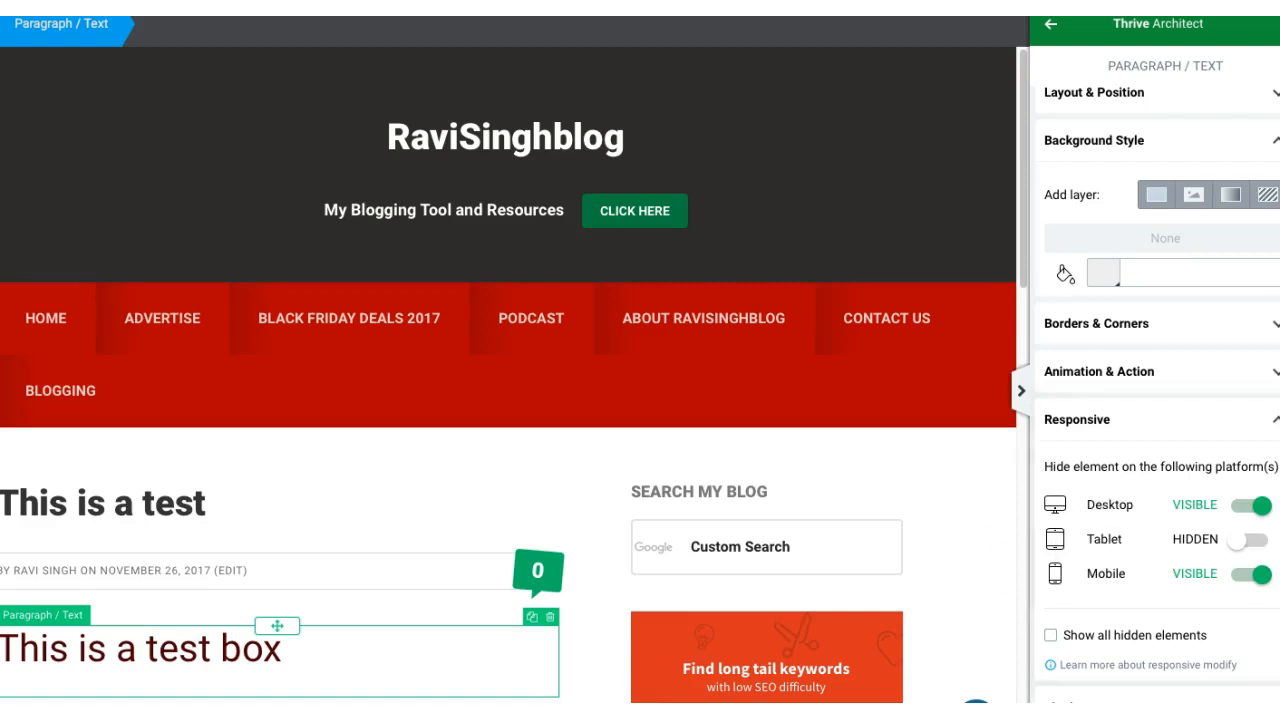
{"action": "left_click", "coordinate": [1241, 551]}
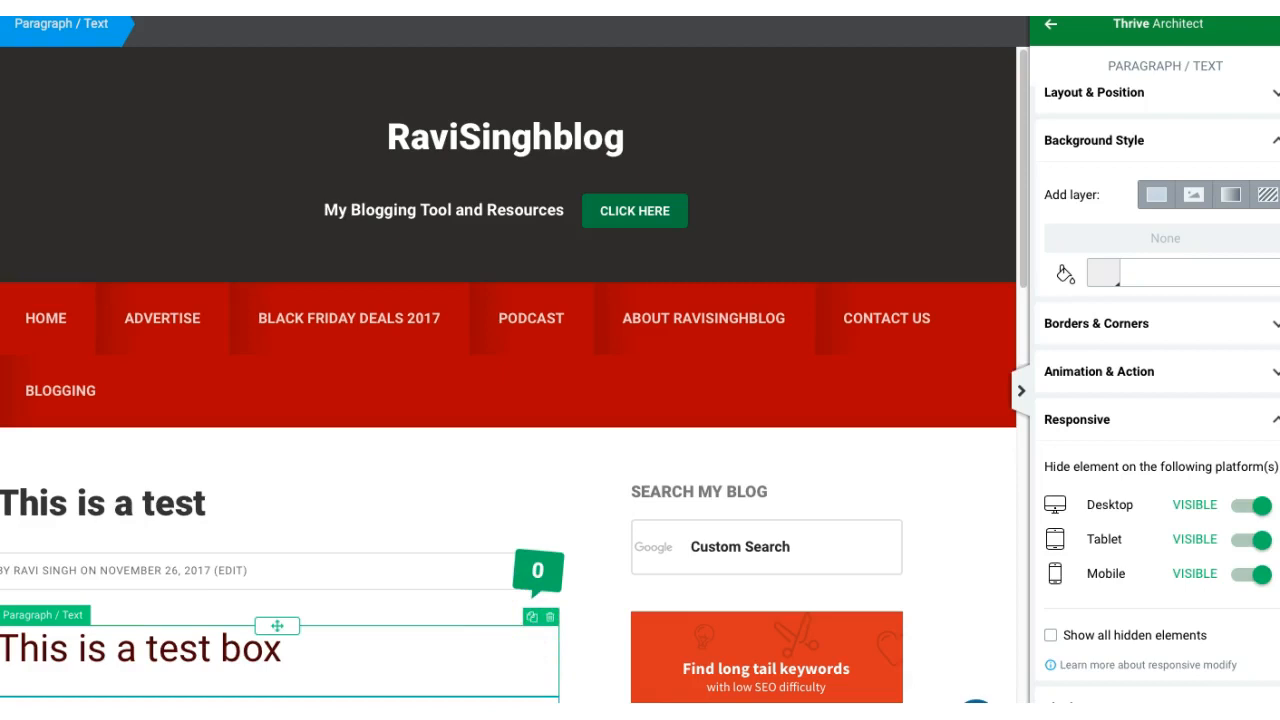
Step: Delete the extra paragraph element below the test box, and delete the "This is a test box" paragraph as well
{"action": "left_click", "coordinate": [300, 701]}
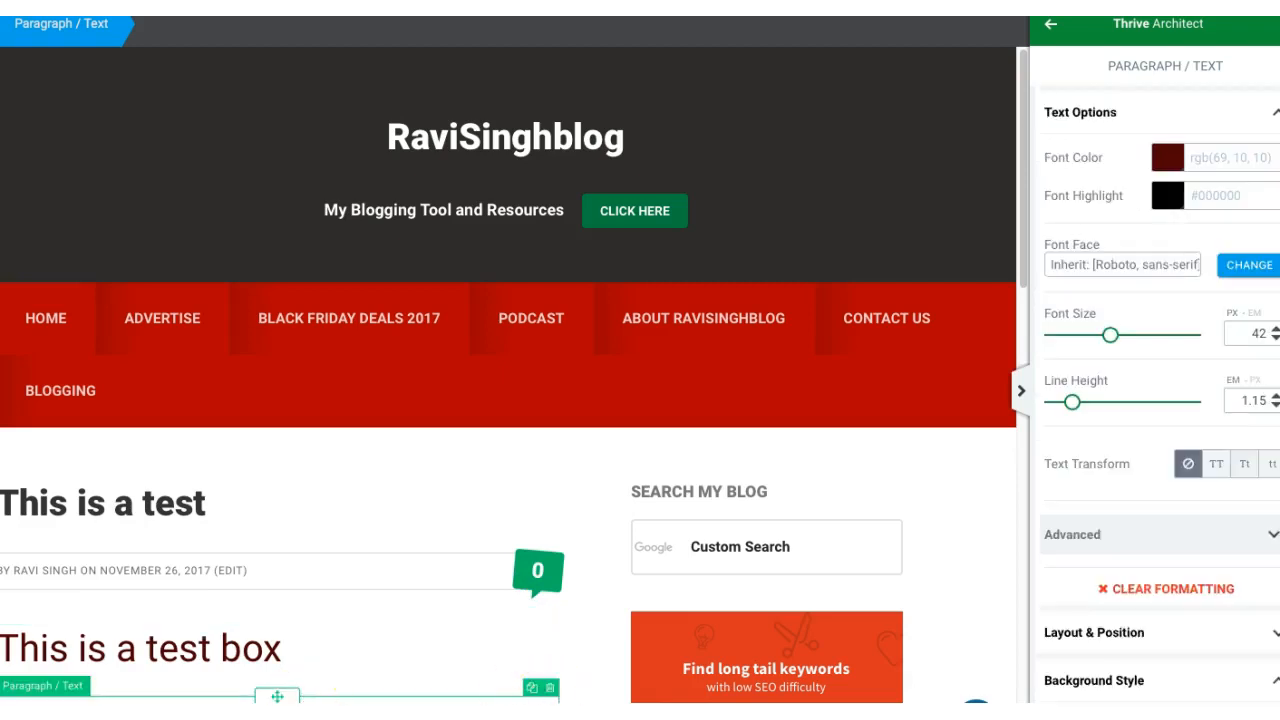
{"action": "left_click", "coordinate": [550, 687]}
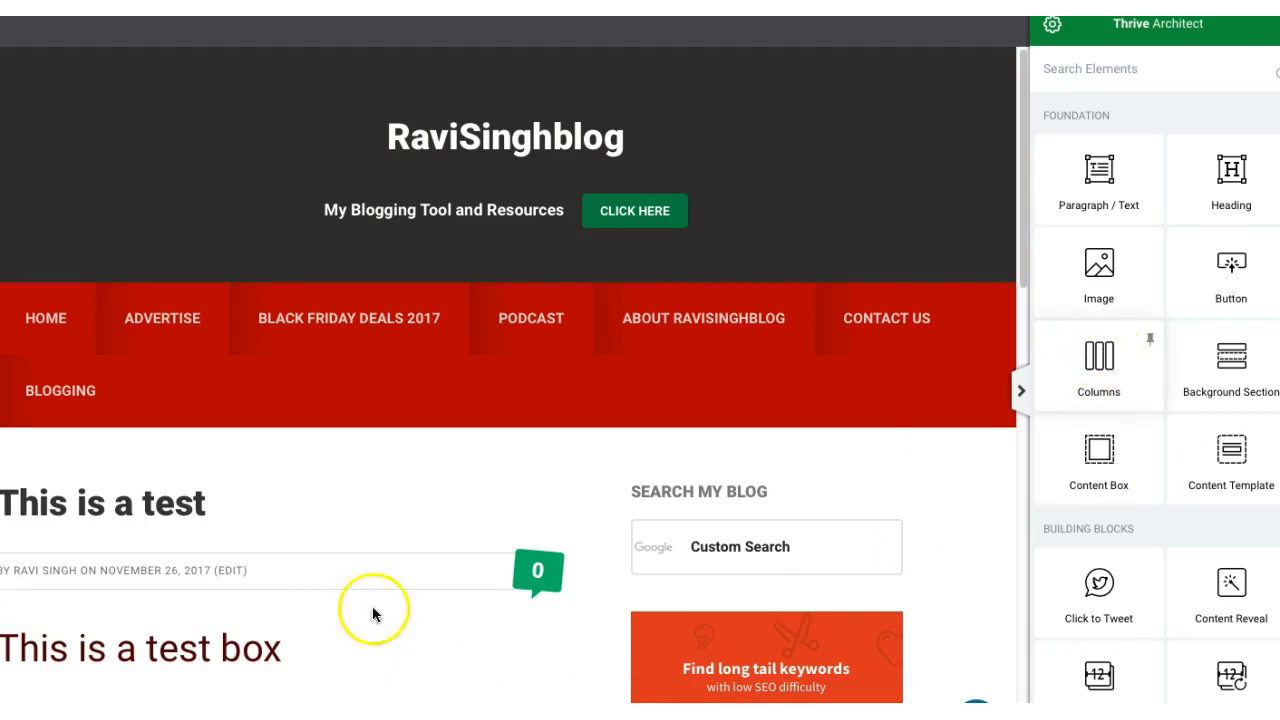
{"action": "left_click", "coordinate": [548, 617]}
Step: Place a Columns element below the post title using the two-column 1/2 + 1/2 layout
{"action": "left_click", "coordinate": [1090, 364]}
{"action": "left_click_drag", "start_coordinate": [550, 571], "coordinate": [357, 629]}
{"action": "left_click", "coordinate": [305, 660]}
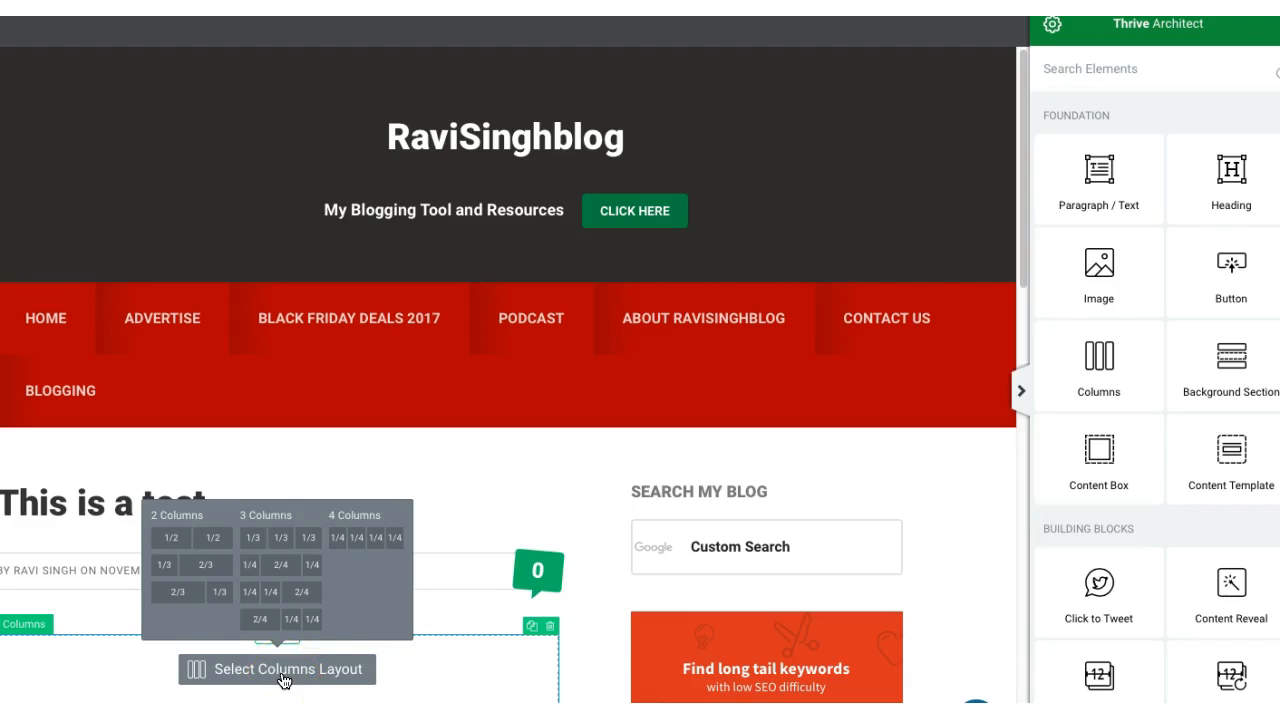
{"action": "left_click", "coordinate": [207, 539]}
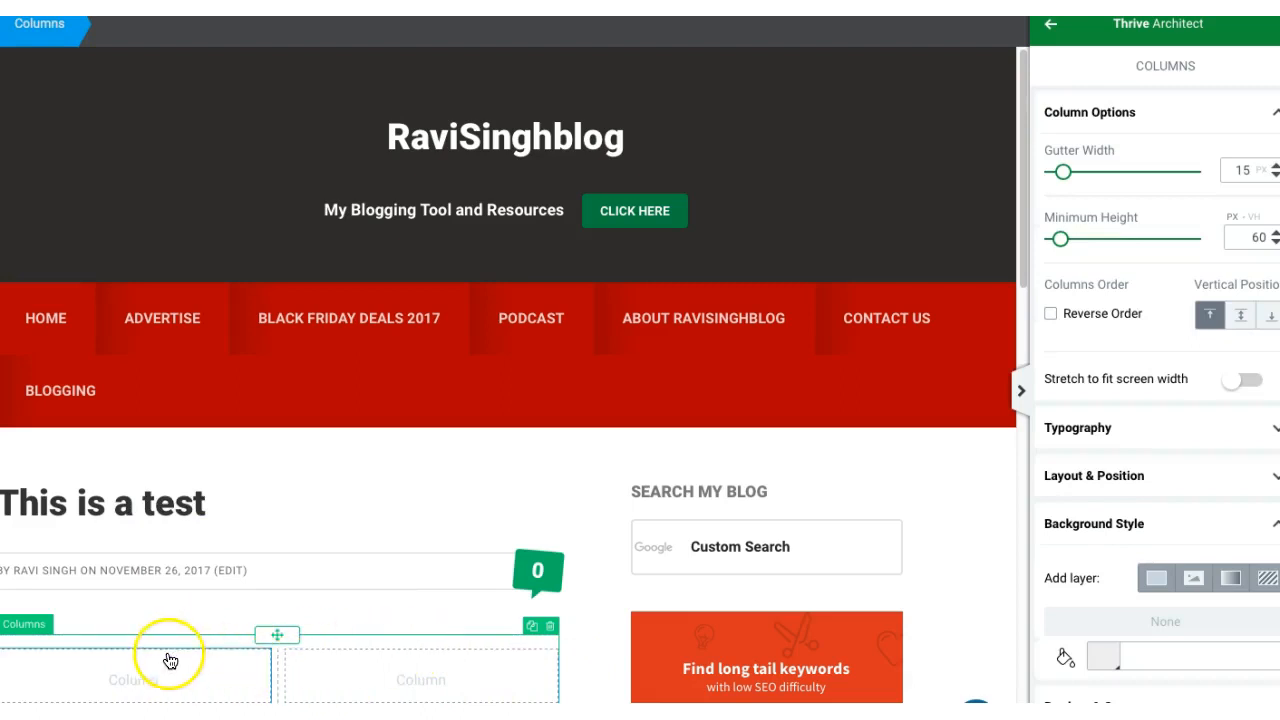
Step: Place a Button element in the first column and change its text to "Test Button"
{"action": "left_click", "coordinate": [1050, 23]}
{"action": "left_click_drag", "start_coordinate": [1234, 262], "coordinate": [45, 672]}
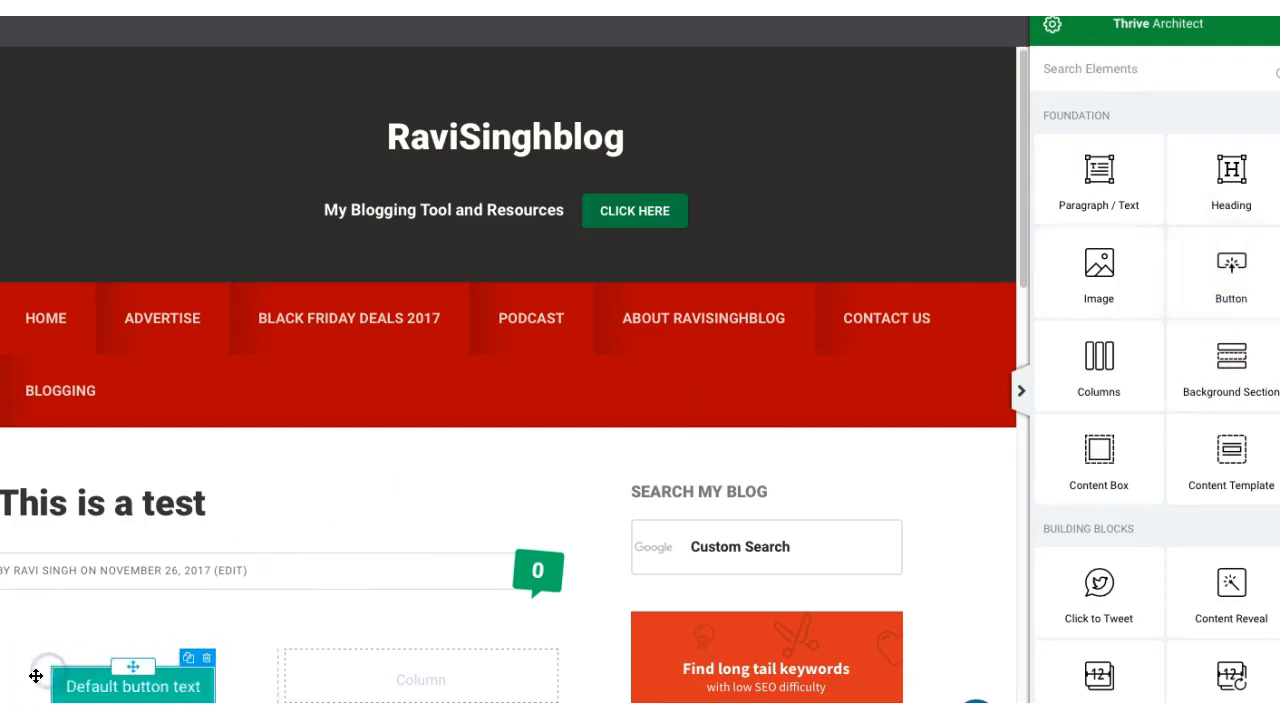
{"action": "left_click", "coordinate": [193, 687]}
{"action": "left_click_drag", "start_coordinate": [161, 680], "coordinate": [98, 684]}
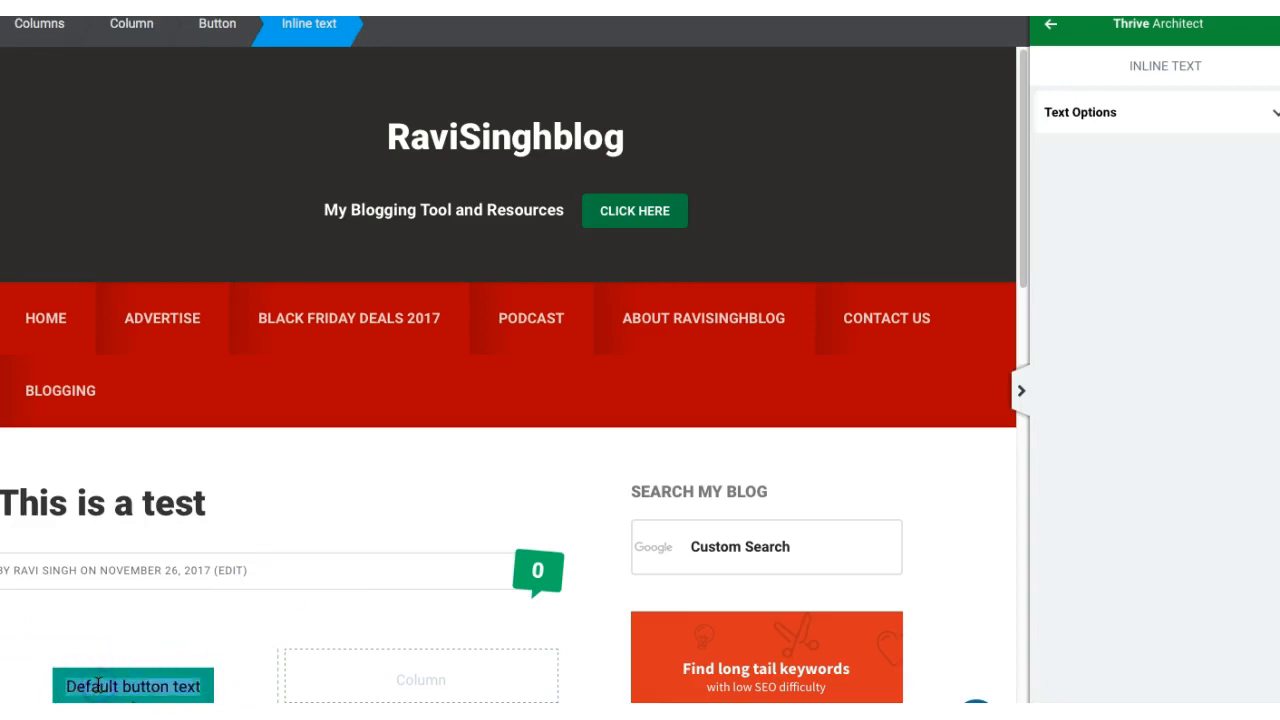
{"action": "type", "text": "Test Button"}
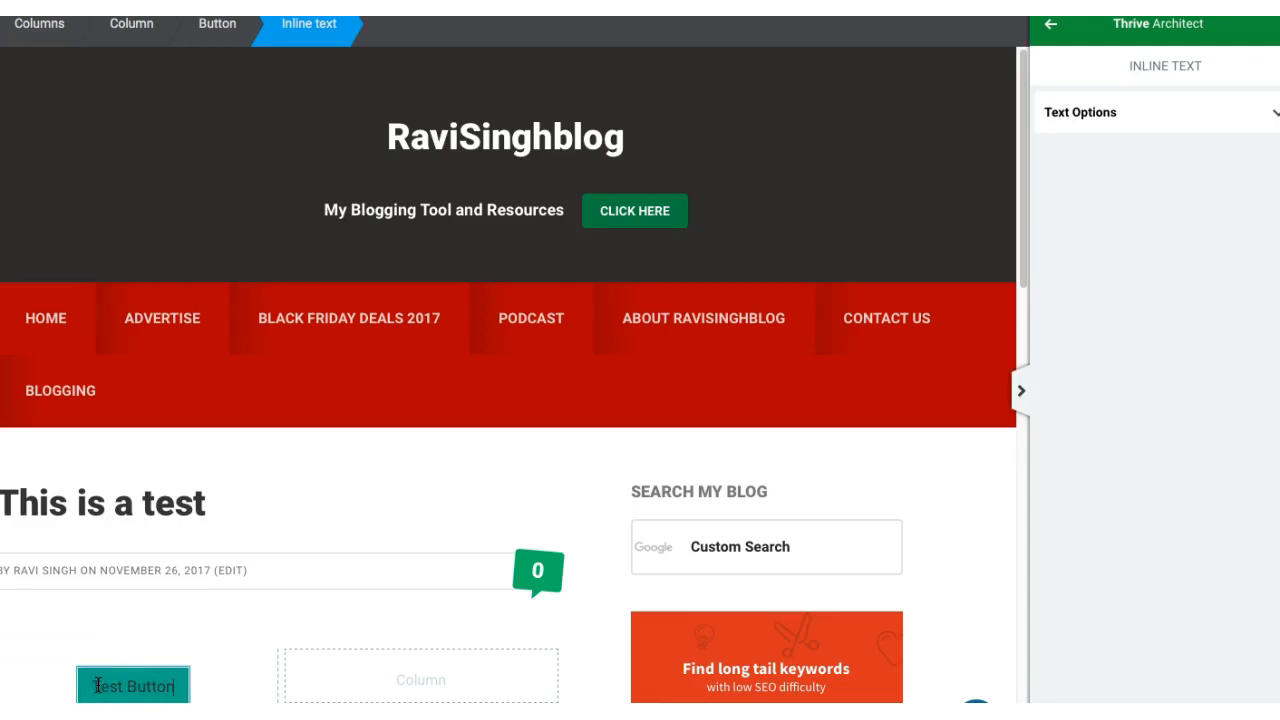
{"action": "left_click", "coordinate": [79, 682]}
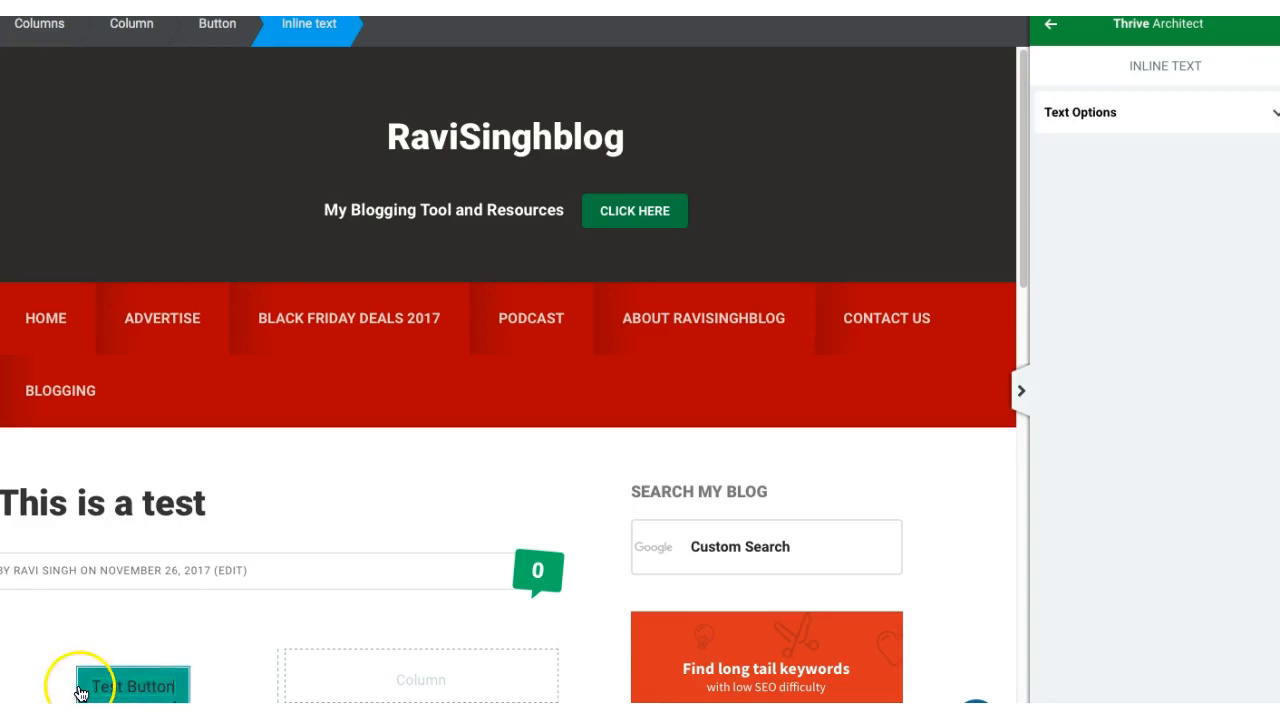
Step: Set the color of the "Test Button" button to teal, #24a18a
{"action": "left_click", "coordinate": [80, 686]}
{"action": "left_click", "coordinate": [1106, 287]}
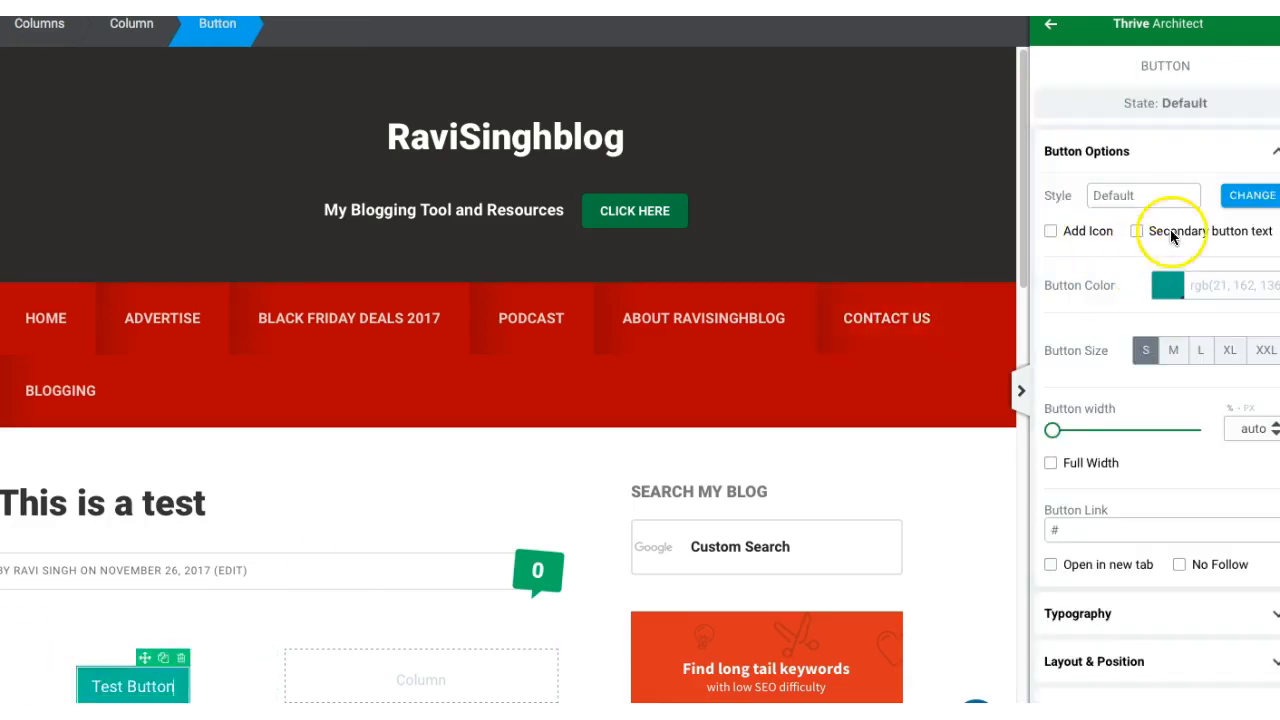
{"action": "left_click", "coordinate": [1168, 287]}
{"action": "mouse_move", "coordinate": [1139, 364]}
{"action": "left_mouse_down"}
{"action": "mouse_move", "coordinate": [1169, 371]}
{"action": "mouse_move", "coordinate": [1126, 442]}
{"action": "mouse_move", "coordinate": [1146, 471]}
{"action": "mouse_move", "coordinate": [1154, 451]}
{"action": "mouse_move", "coordinate": [1131, 480]}
{"action": "mouse_move", "coordinate": [1129, 423]}
{"action": "mouse_move", "coordinate": [1205, 383]}
{"action": "left_mouse_up"}
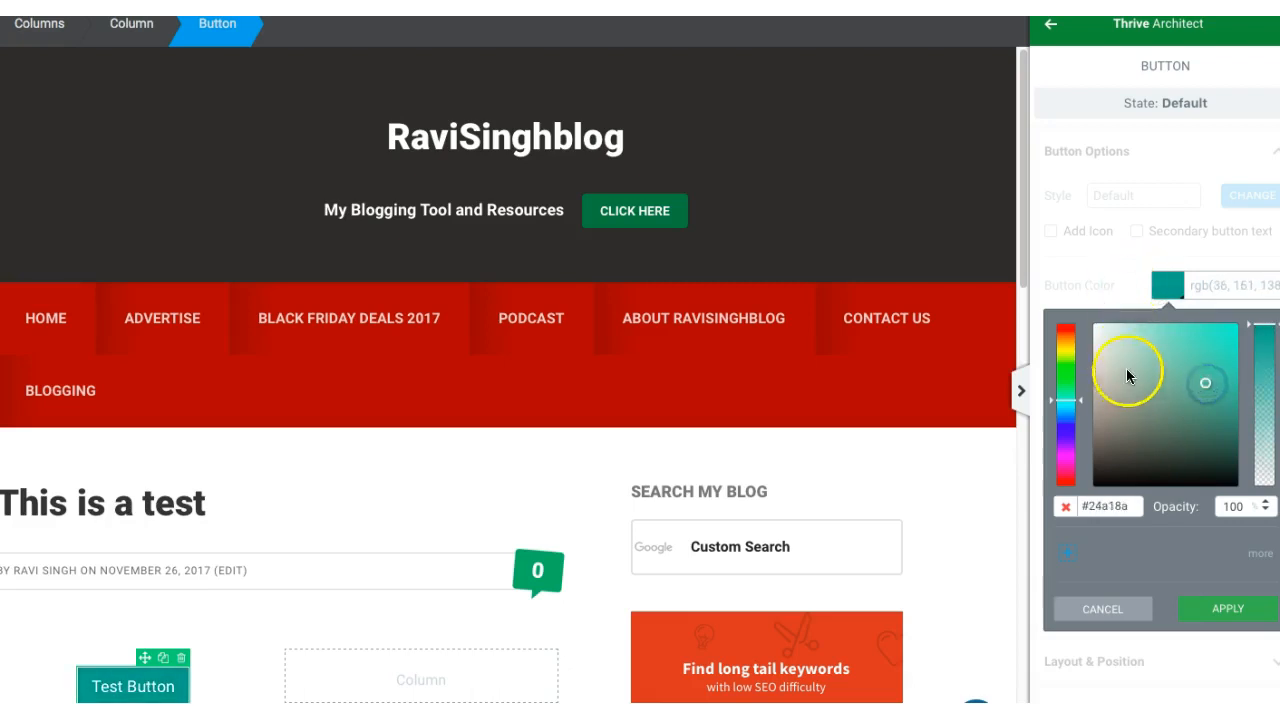
{"action": "left_click", "coordinate": [1222, 610]}
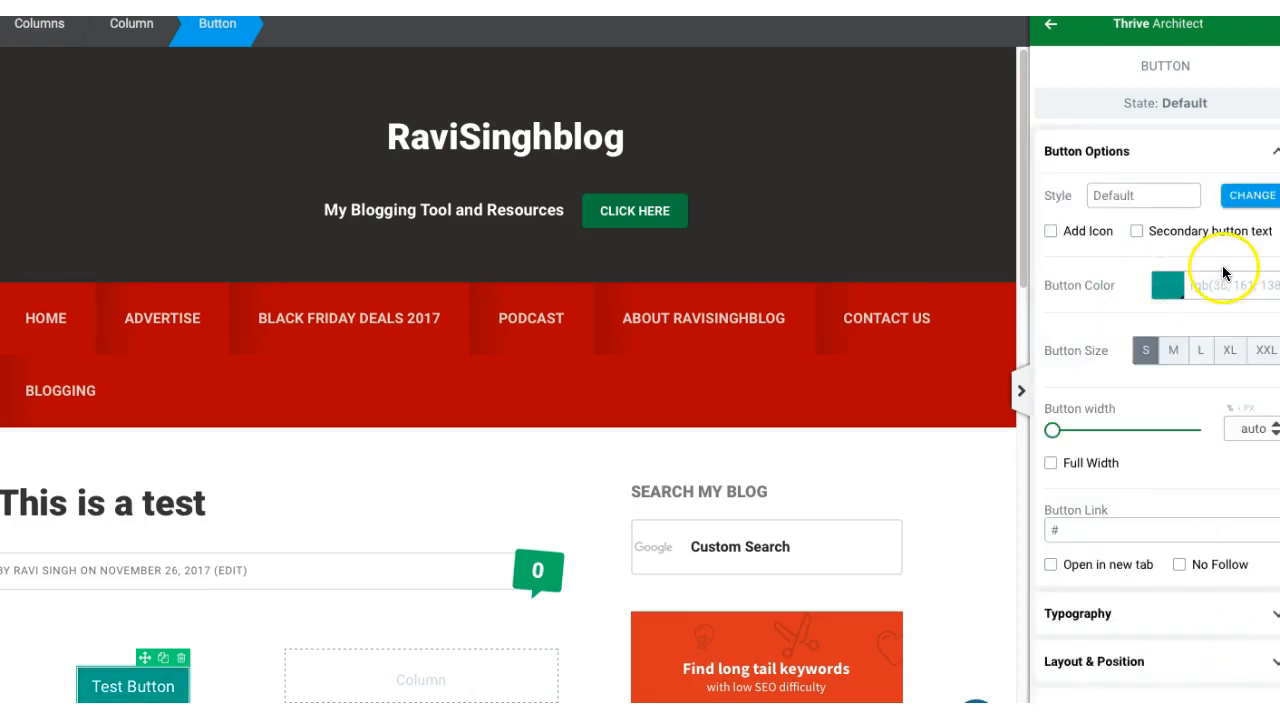
Step: Change the button's style to Full Rounded
{"action": "left_click", "coordinate": [1258, 197]}
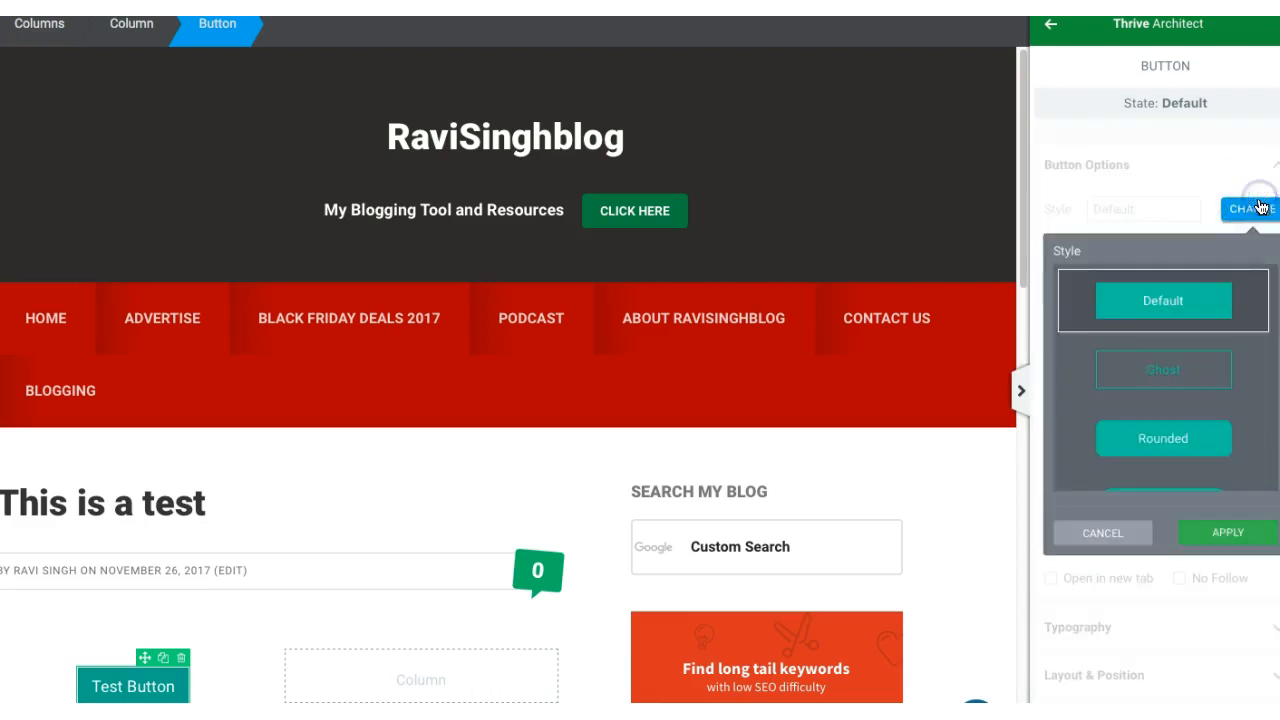
{"action": "left_click_drag", "start_coordinate": [1276, 318], "coordinate": [1271, 397]}
{"action": "left_click", "coordinate": [1166, 303]}
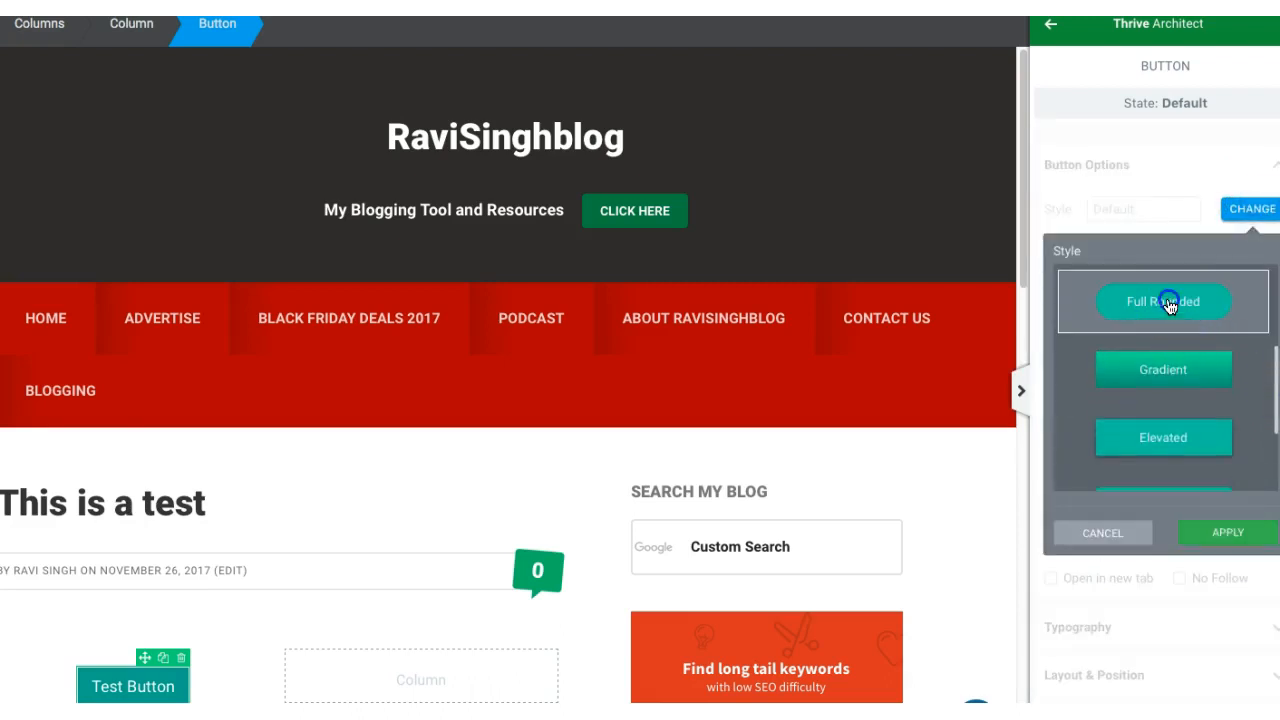
{"action": "left_click", "coordinate": [358, 680]}
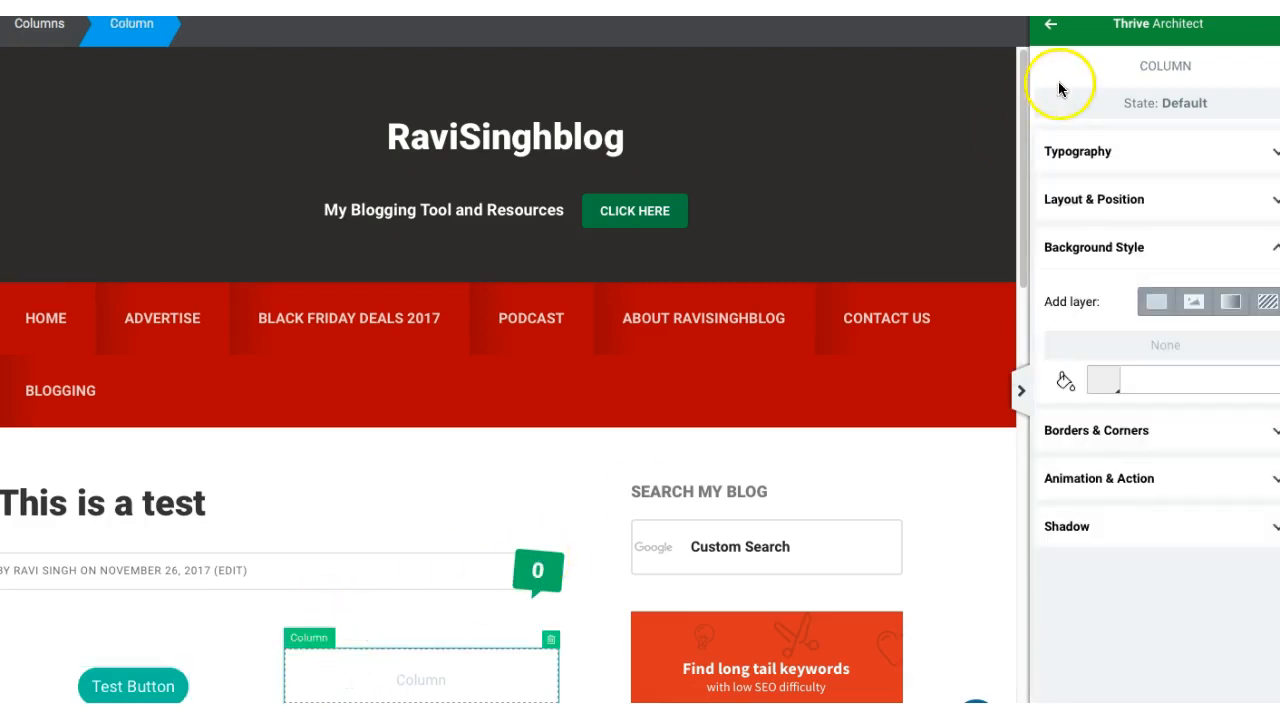
Step: Place a Paragraph / Text element in the second column and replace its placeholder with "Test Button"
{"action": "left_click", "coordinate": [1051, 26]}
{"action": "left_click_drag", "start_coordinate": [1099, 160], "coordinate": [434, 668]}
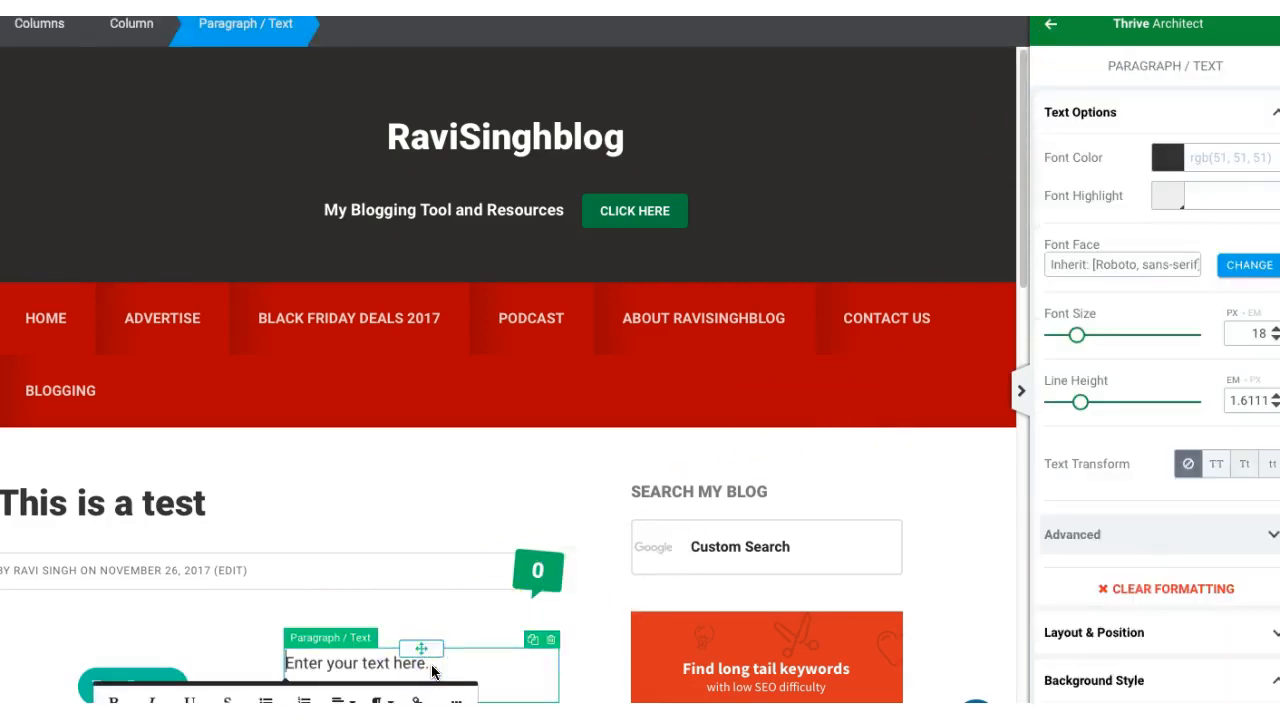
{"action": "triple_click", "coordinate": [432, 668]}
{"action": "triple_click", "coordinate": [432, 668]}
{"action": "type", "text": "Te"}
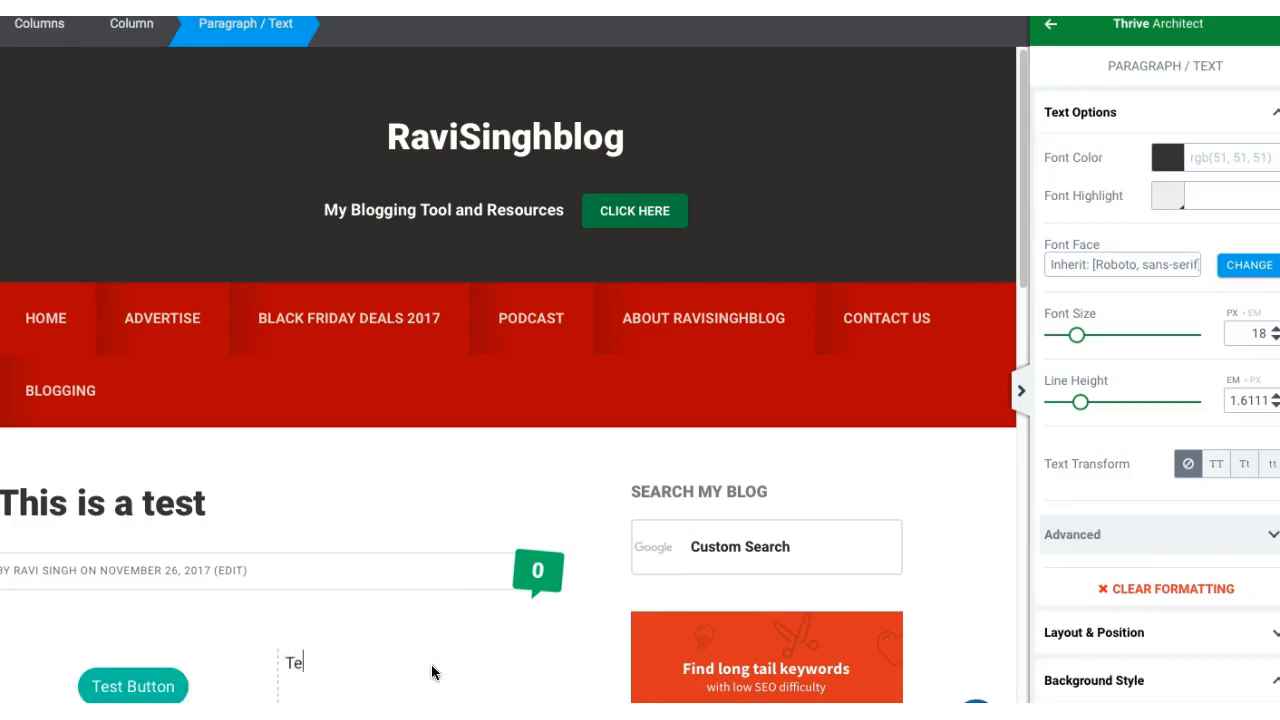
{"action": "type", "text": "st Button"}
{"action": "left_click", "coordinate": [355, 627]}
{"action": "left_click", "coordinate": [386, 590]}
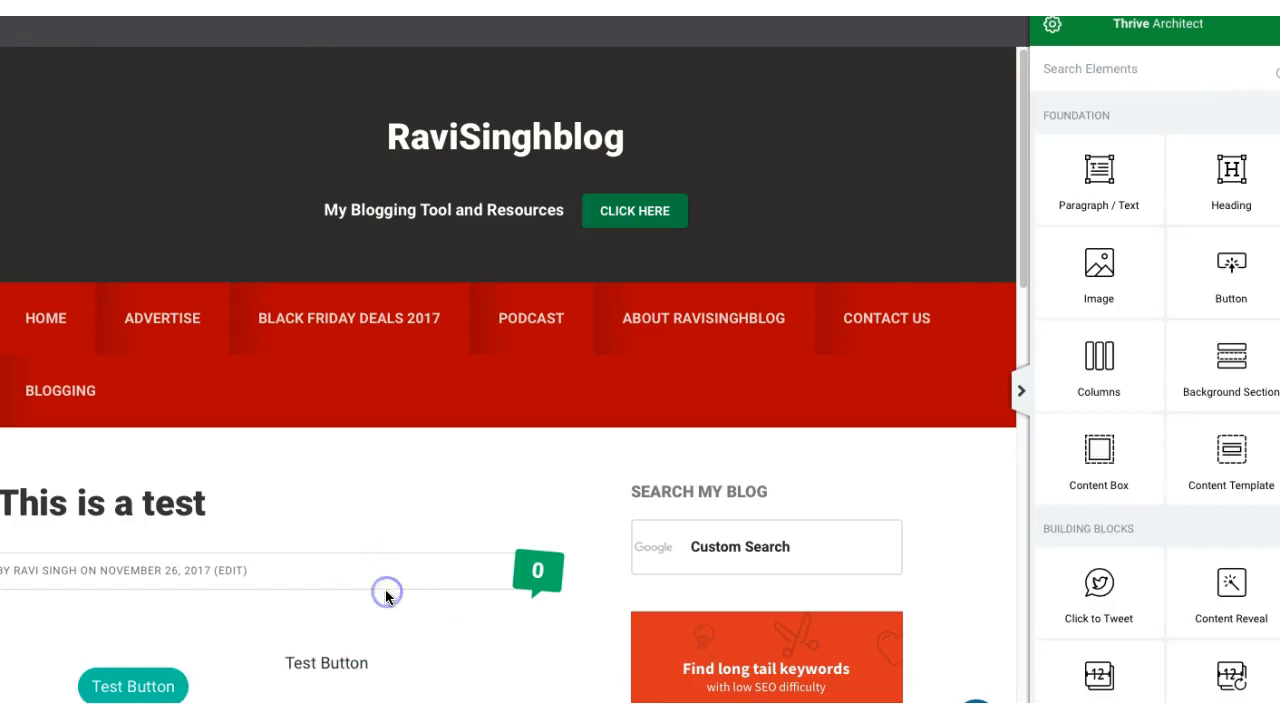
Step: Widen the first column slightly by shifting the divider between the two columns
{"action": "mouse_move", "coordinate": [283, 680]}
{"action": "left_mouse_down"}
{"action": "mouse_move", "coordinate": [206, 698]}
{"action": "mouse_move", "coordinate": [180, 686]}
{"action": "mouse_move", "coordinate": [293, 681]}
{"action": "left_mouse_up"}
{"action": "left_click_drag", "start_coordinate": [336, 686], "coordinate": [306, 686]}
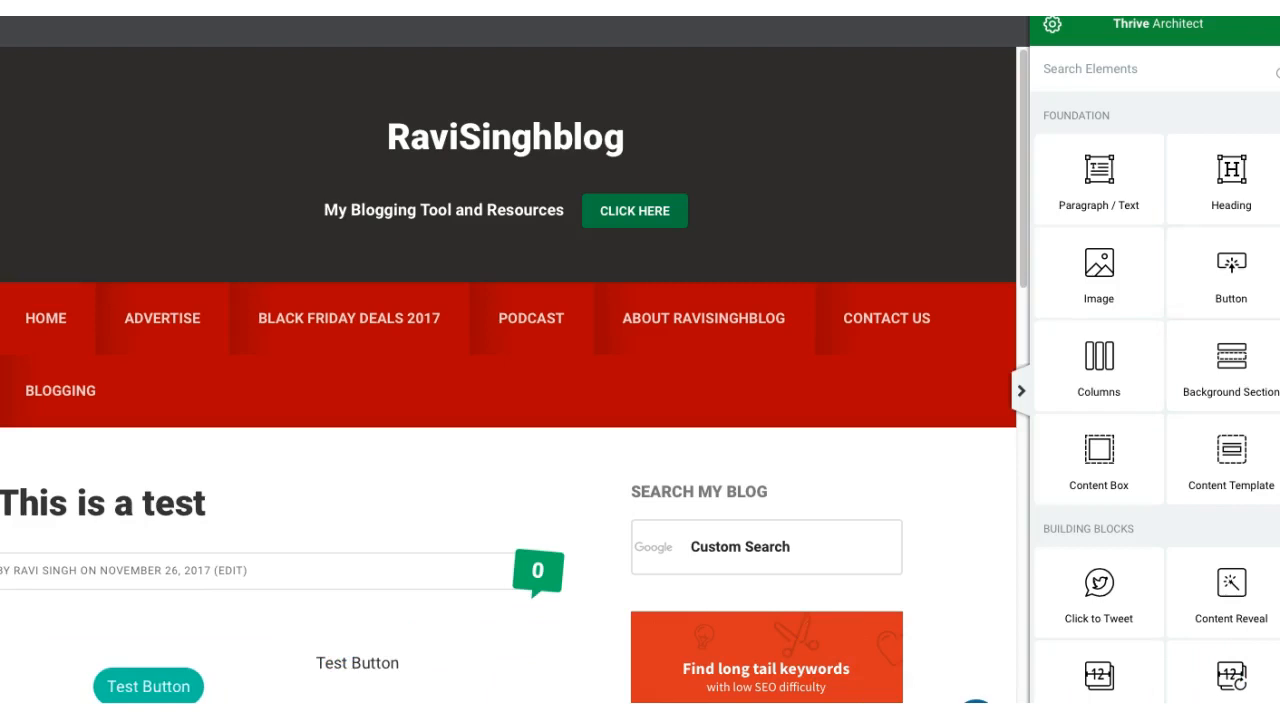
Step: Look through the building block elements available for the post
{"action": "scroll", "coordinate": [1157, 400], "scroll_direction": "down", "scroll_amount": 1}
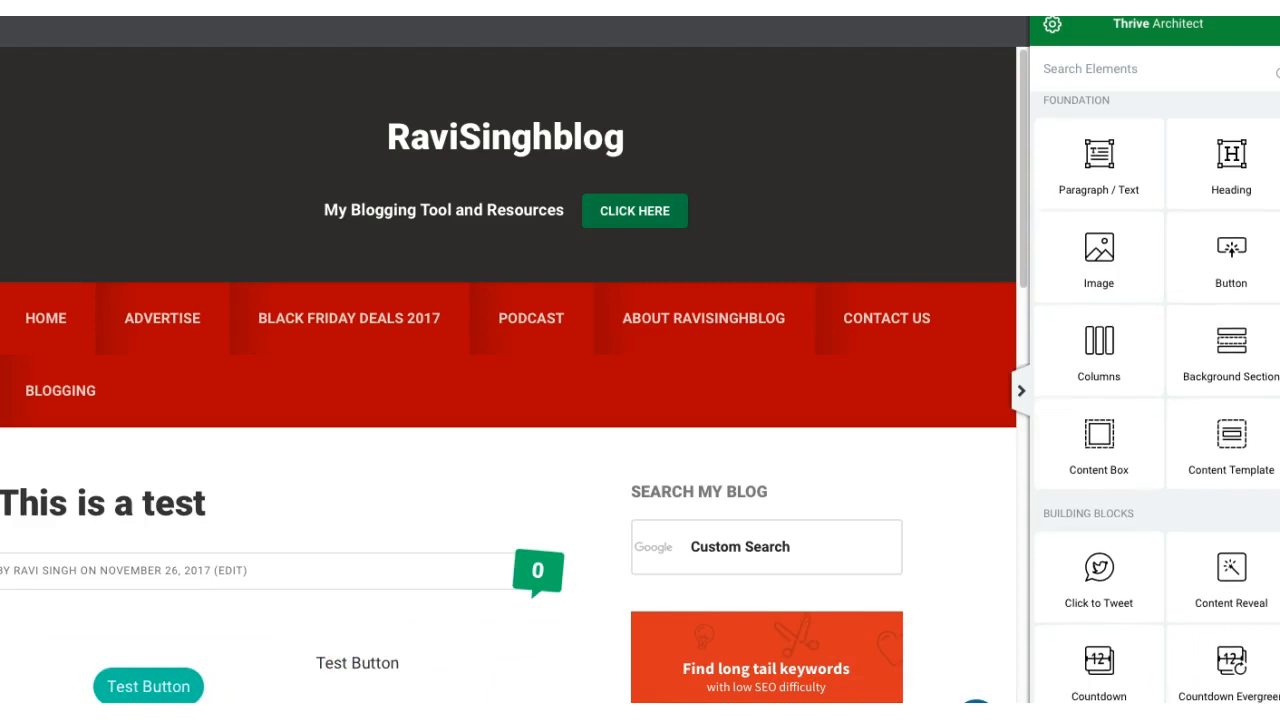
{"action": "scroll", "coordinate": [1157, 400], "scroll_direction": "down", "scroll_amount": 1}
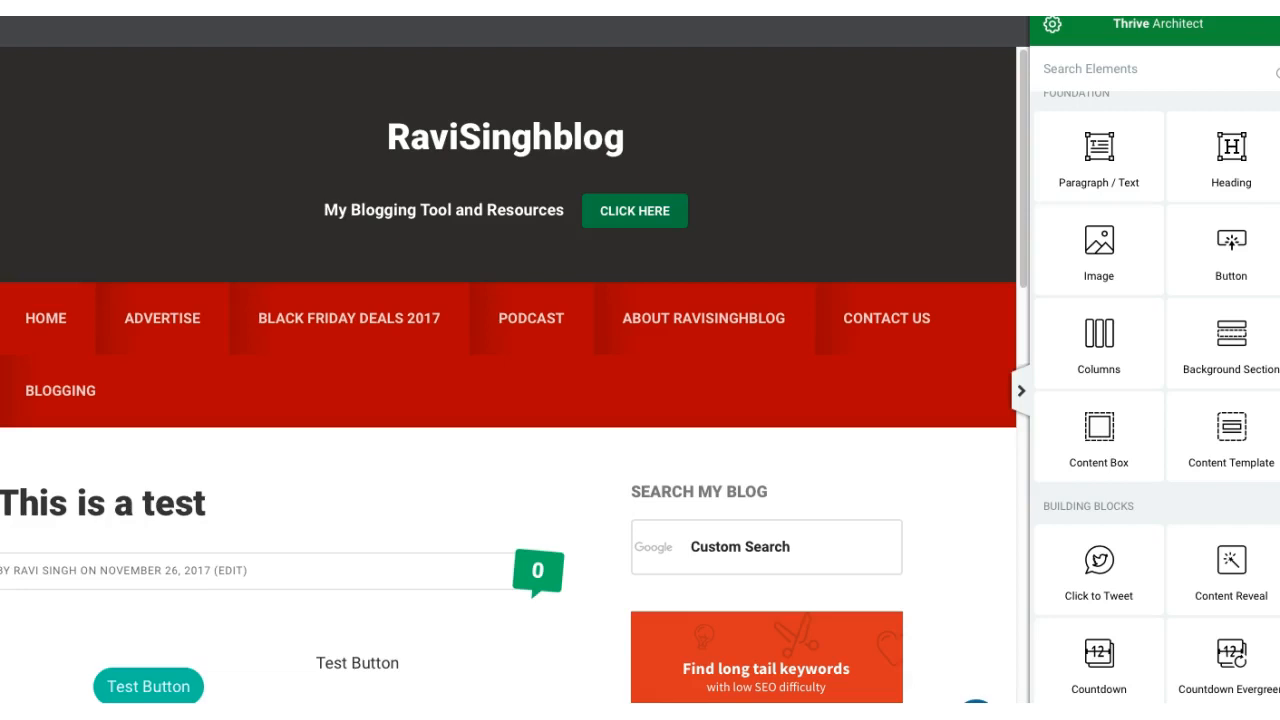
{"action": "scroll", "coordinate": [1116, 203], "scroll_direction": "down", "scroll_amount": 4}
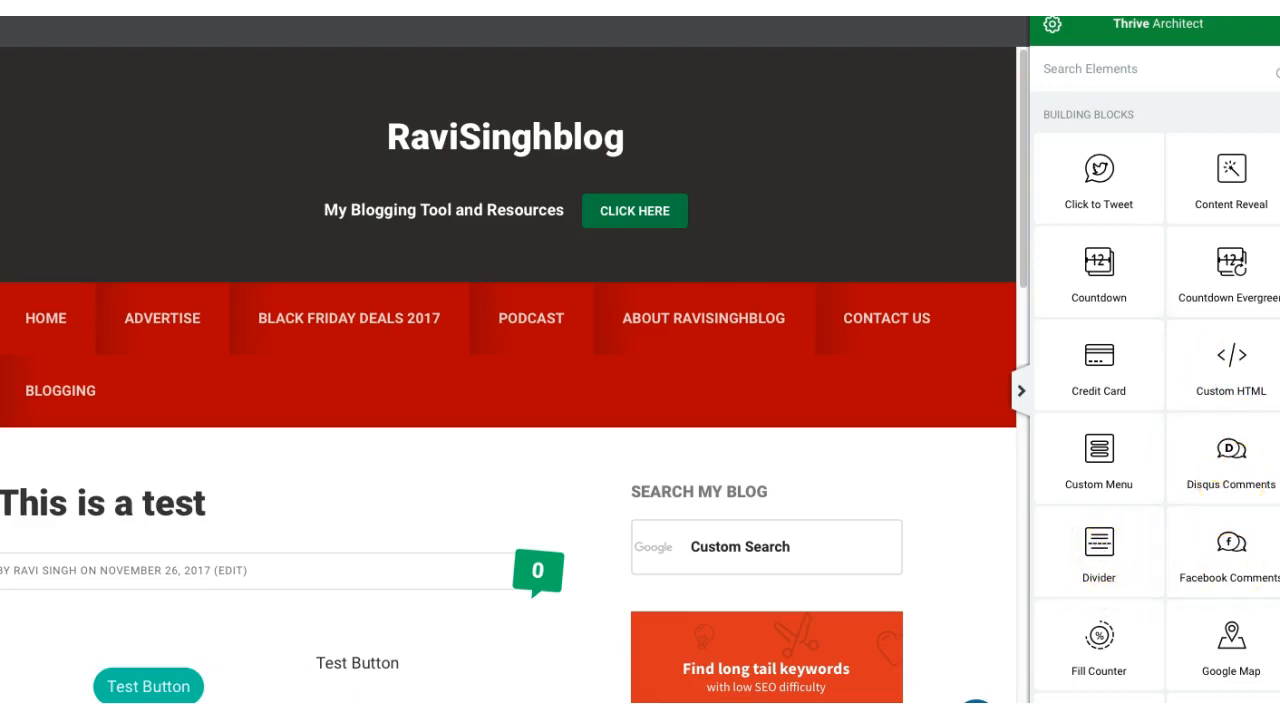
{"action": "scroll", "coordinate": [1155, 400], "scroll_direction": "down", "scroll_amount": 3}
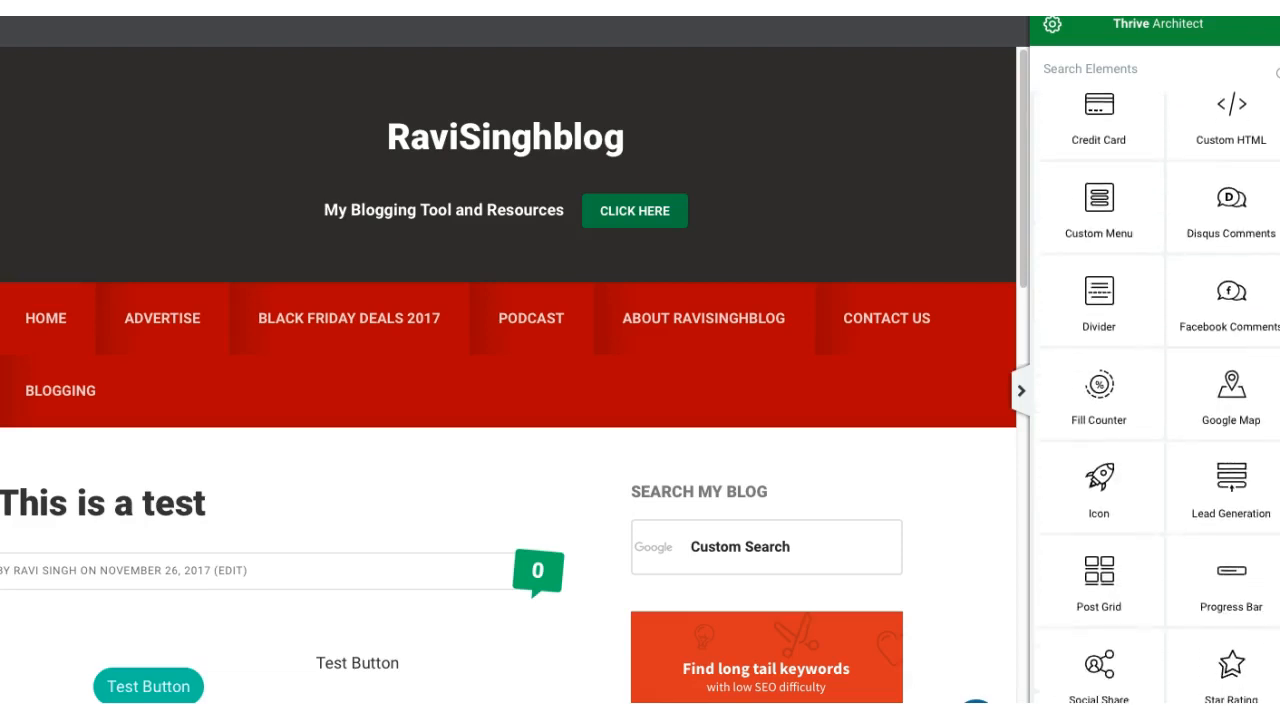
Step: Delete the columns block holding the button and text, and add a Styled List element in its place
{"action": "scroll", "coordinate": [1160, 400], "scroll_direction": "down", "scroll_amount": 1}
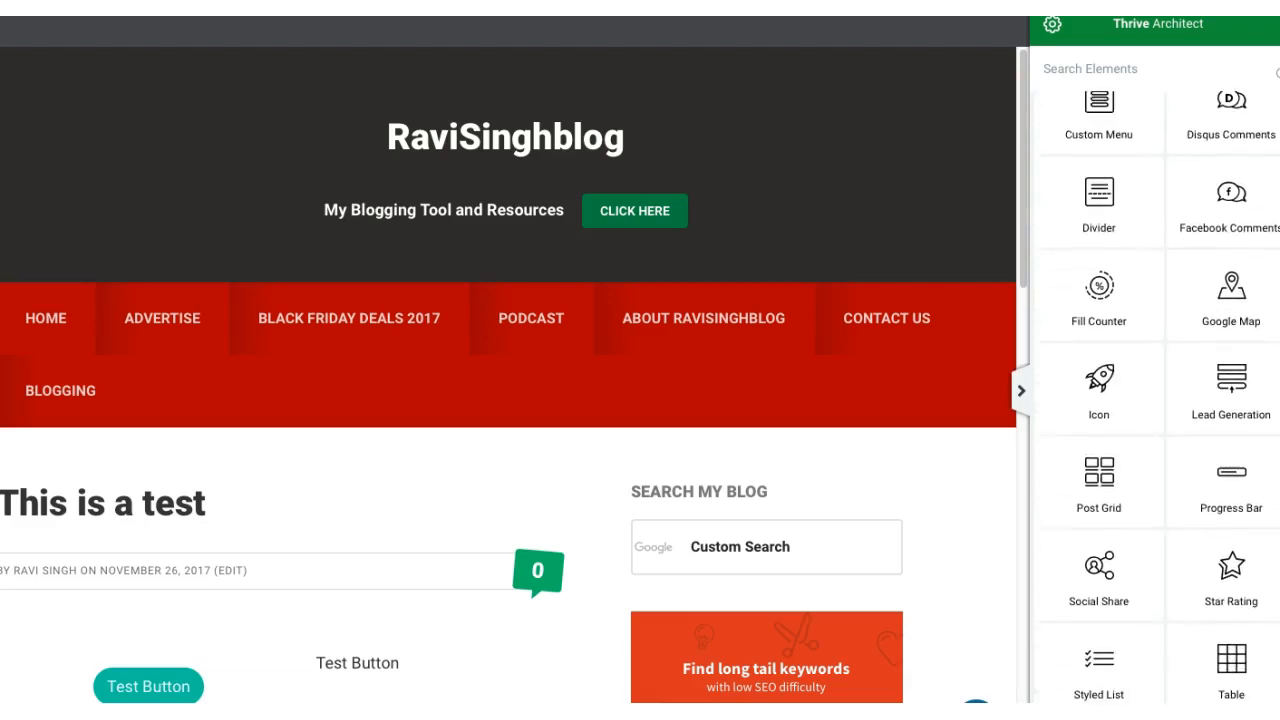
{"action": "scroll", "coordinate": [1160, 400], "scroll_direction": "down", "scroll_amount": 2}
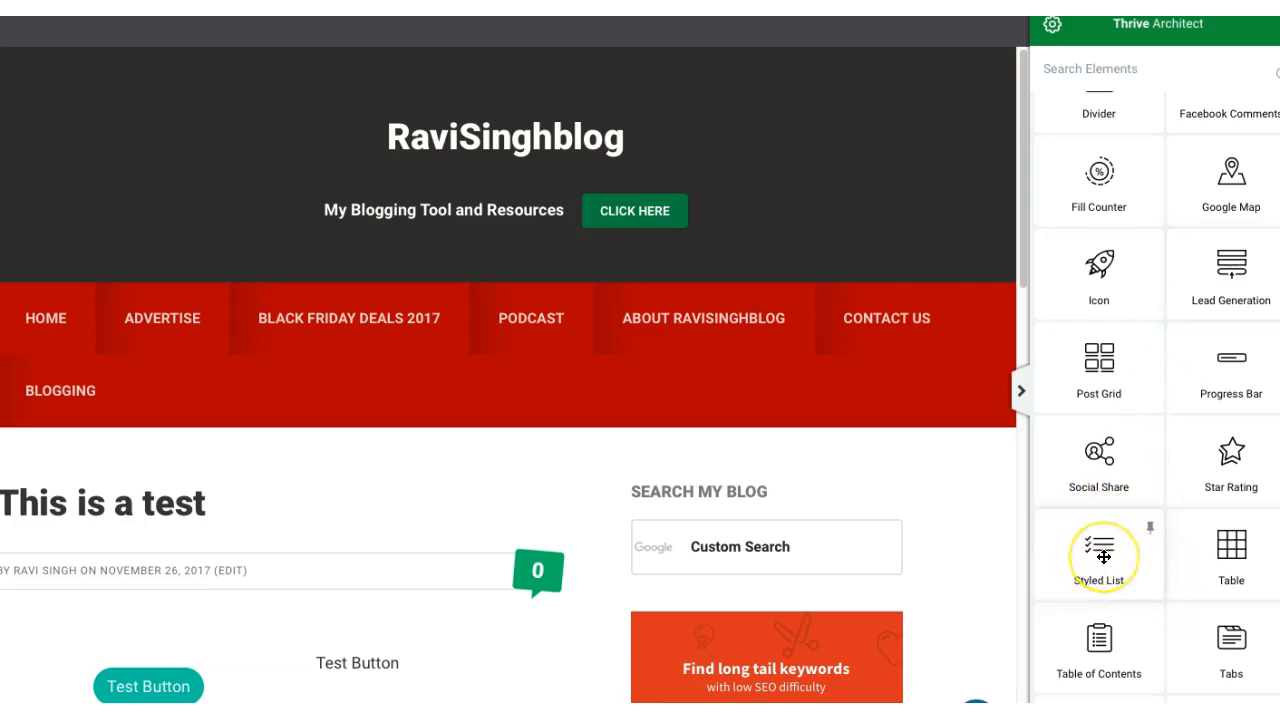
{"action": "left_click", "coordinate": [524, 668]}
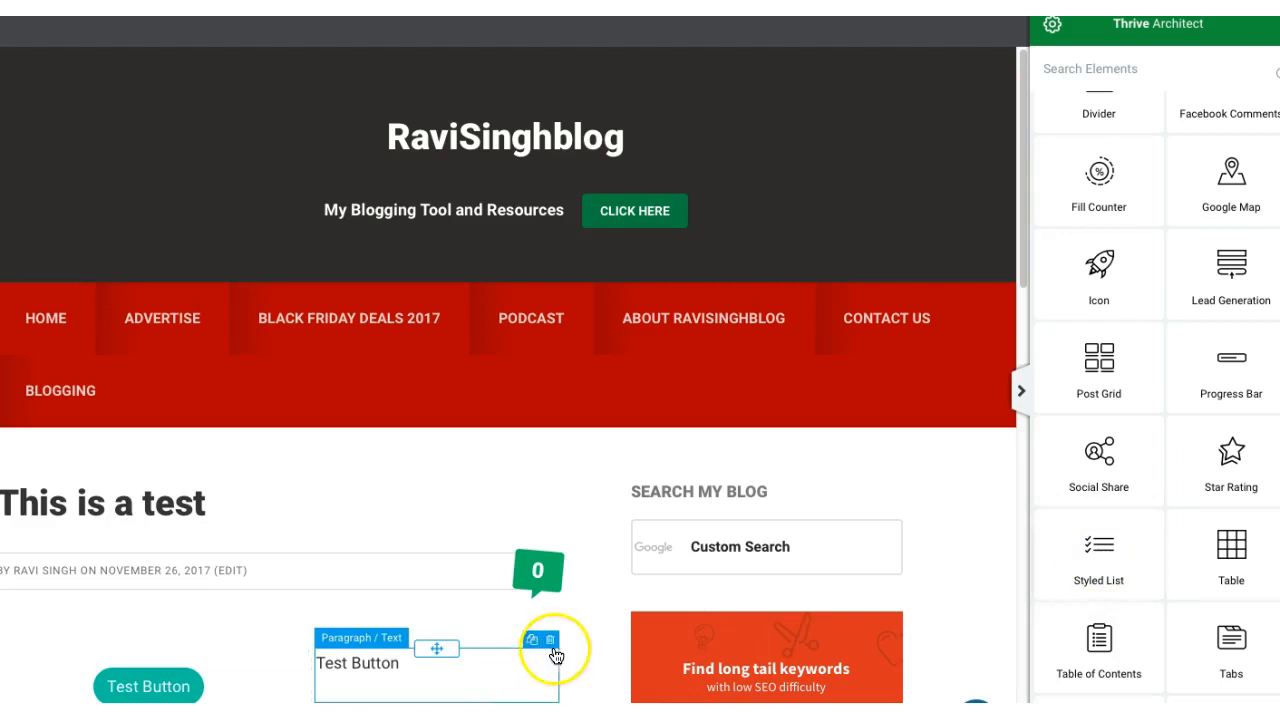
{"action": "mouse_move", "coordinate": [460, 649]}
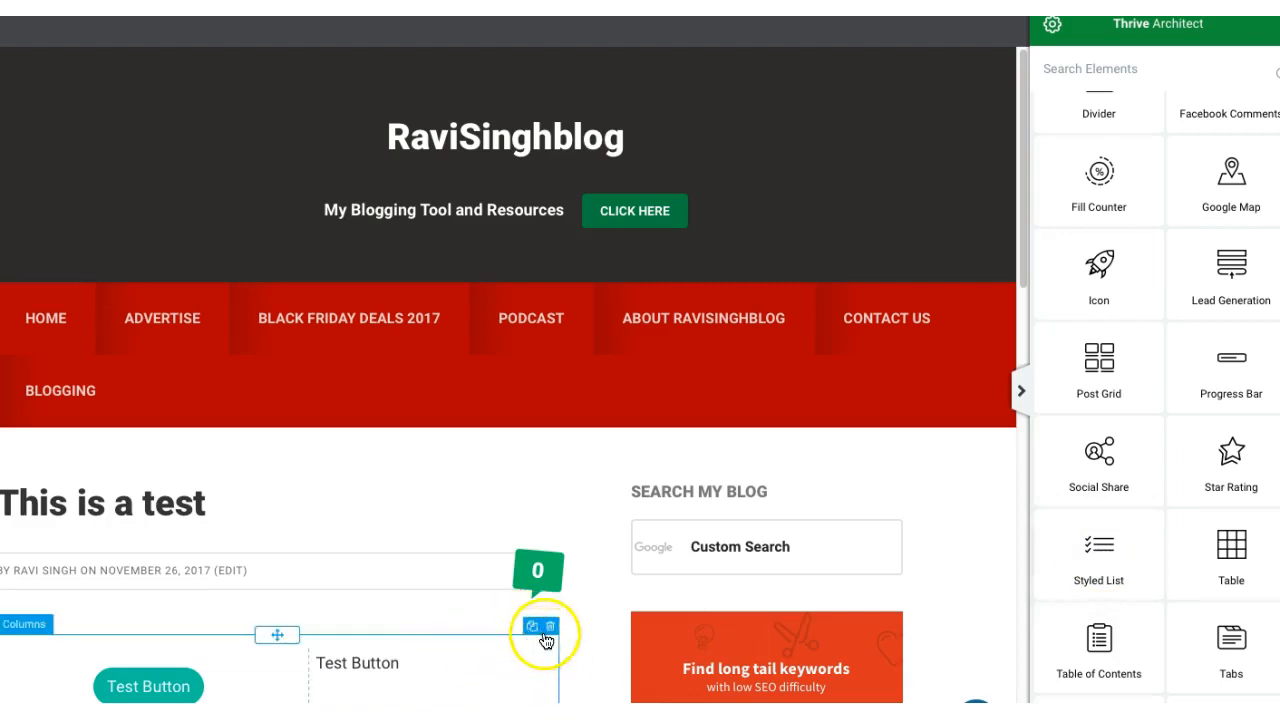
{"action": "left_click", "coordinate": [549, 628]}
{"action": "left_click_drag", "start_coordinate": [1100, 545], "coordinate": [212, 636]}
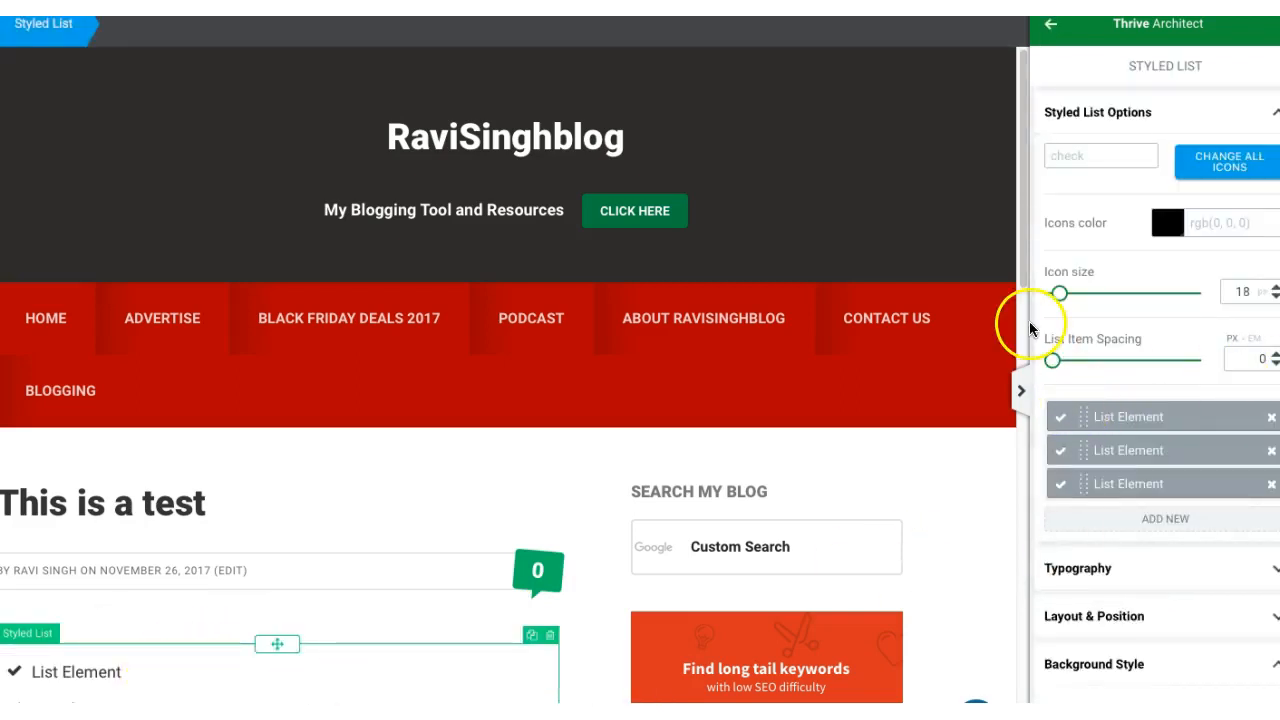
Step: Replace the first list item's text with "Important" and set the styled list's icon size to 8 px
{"action": "triple_click", "coordinate": [110, 677]}
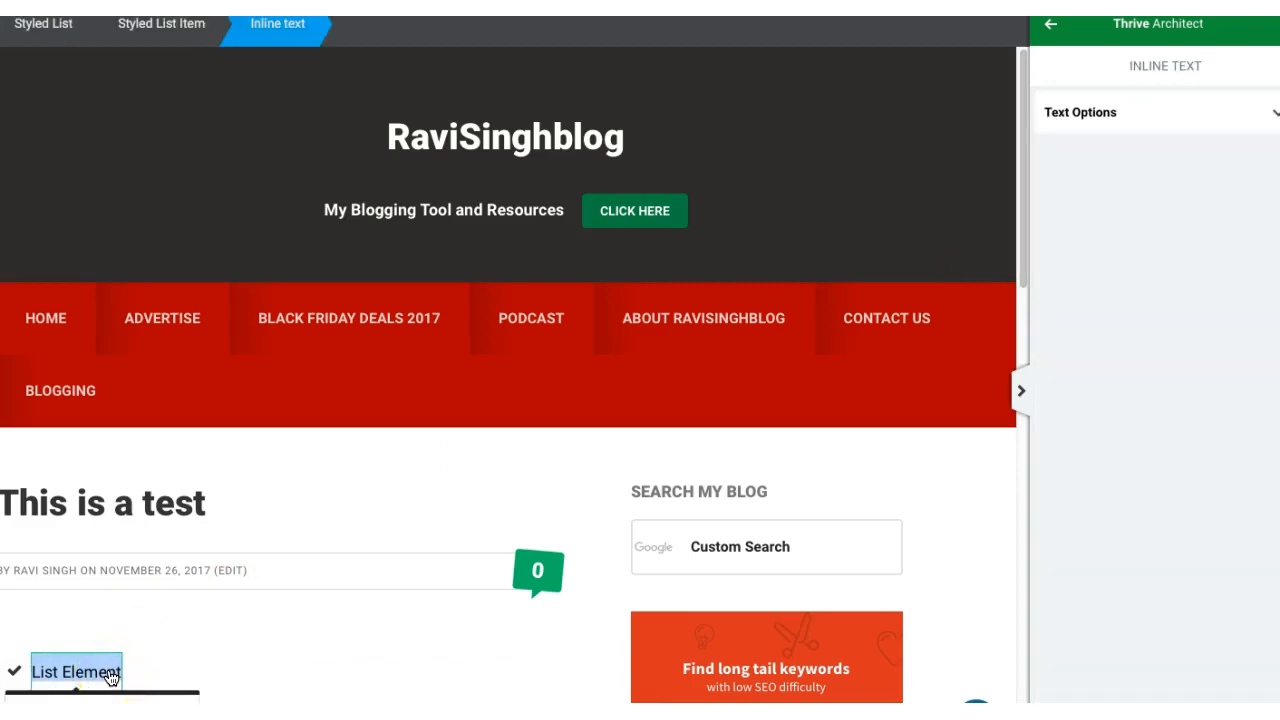
{"action": "type", "text": "Important"}
{"action": "left_click", "coordinate": [112, 680]}
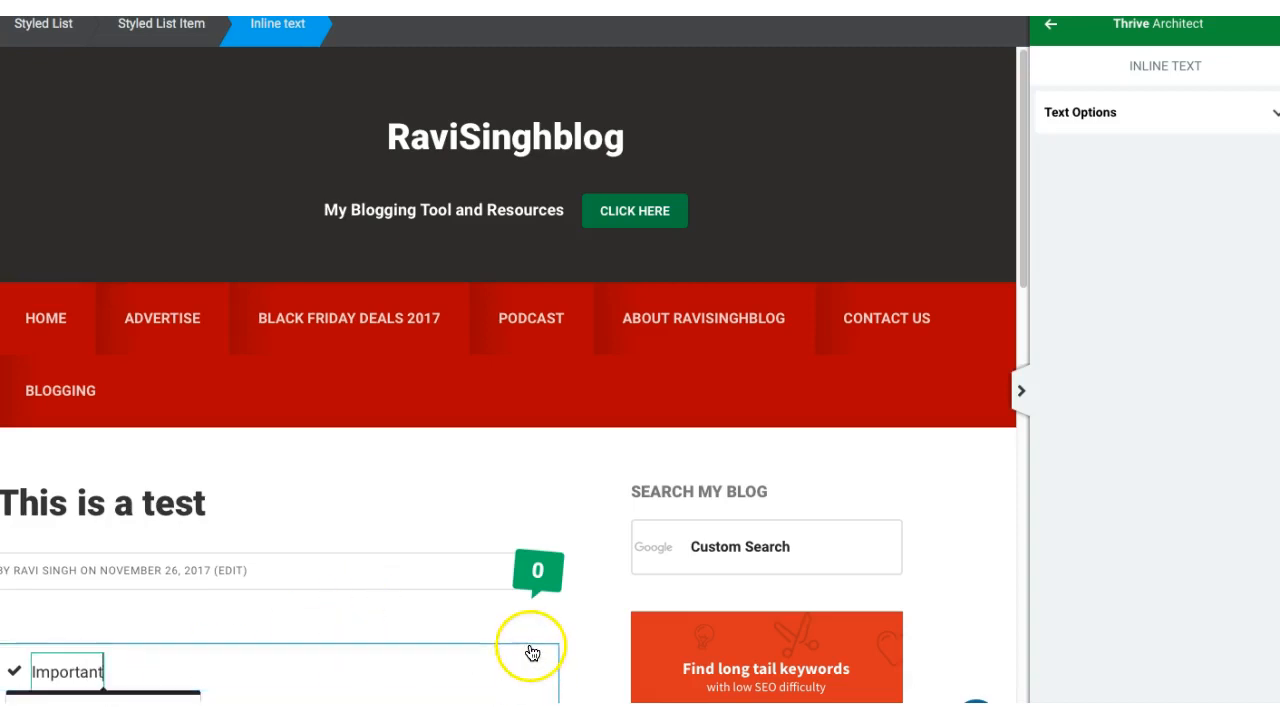
{"action": "left_click", "coordinate": [530, 650]}
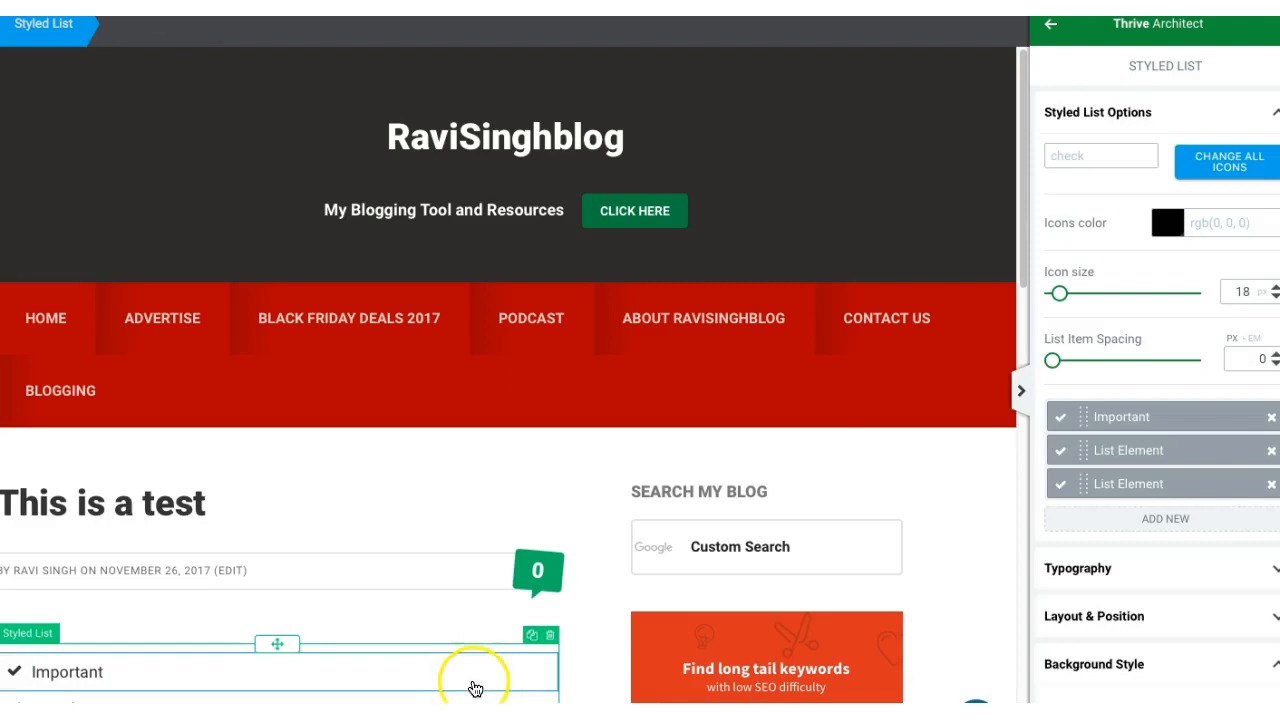
{"action": "mouse_move", "coordinate": [1060, 294]}
{"action": "left_mouse_down"}
{"action": "mouse_move", "coordinate": [1075, 303]}
{"action": "mouse_move", "coordinate": [1051, 295]}
{"action": "left_mouse_up"}
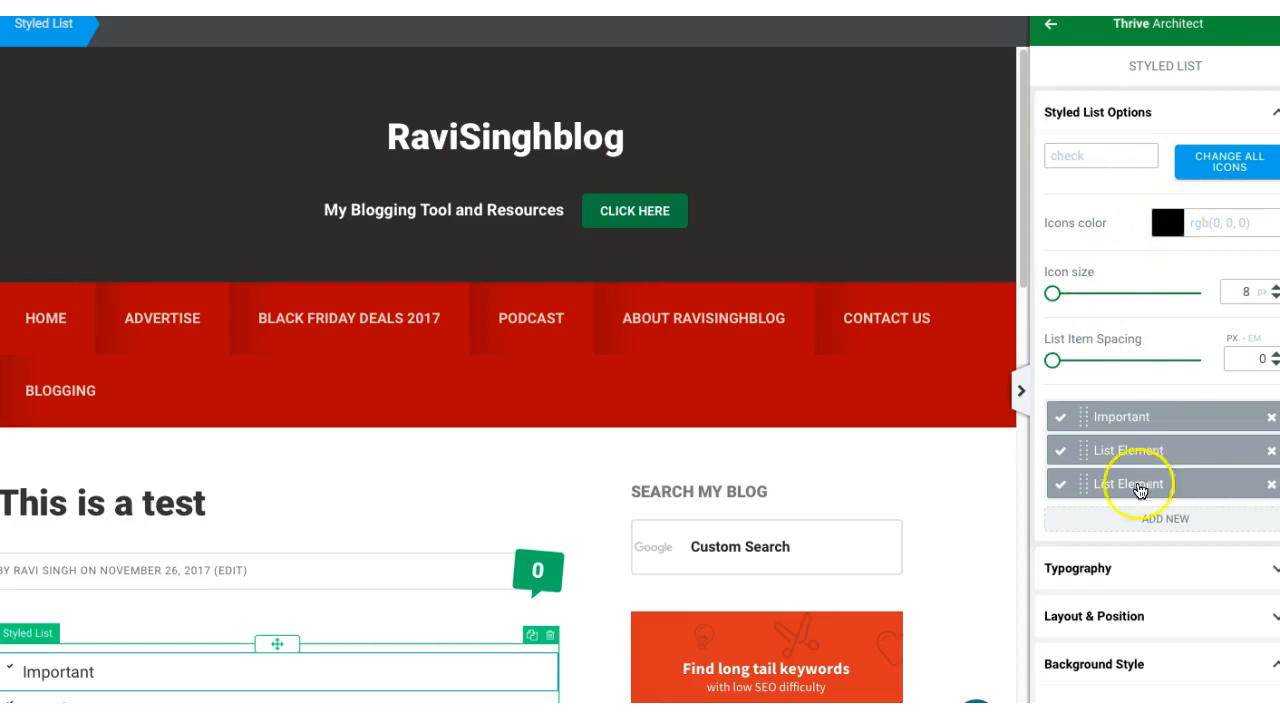
Step: Try the turquoise background colour #5aefd2 on the styled list
{"action": "left_click", "coordinate": [1158, 665]}
{"action": "left_click", "coordinate": [1159, 665]}
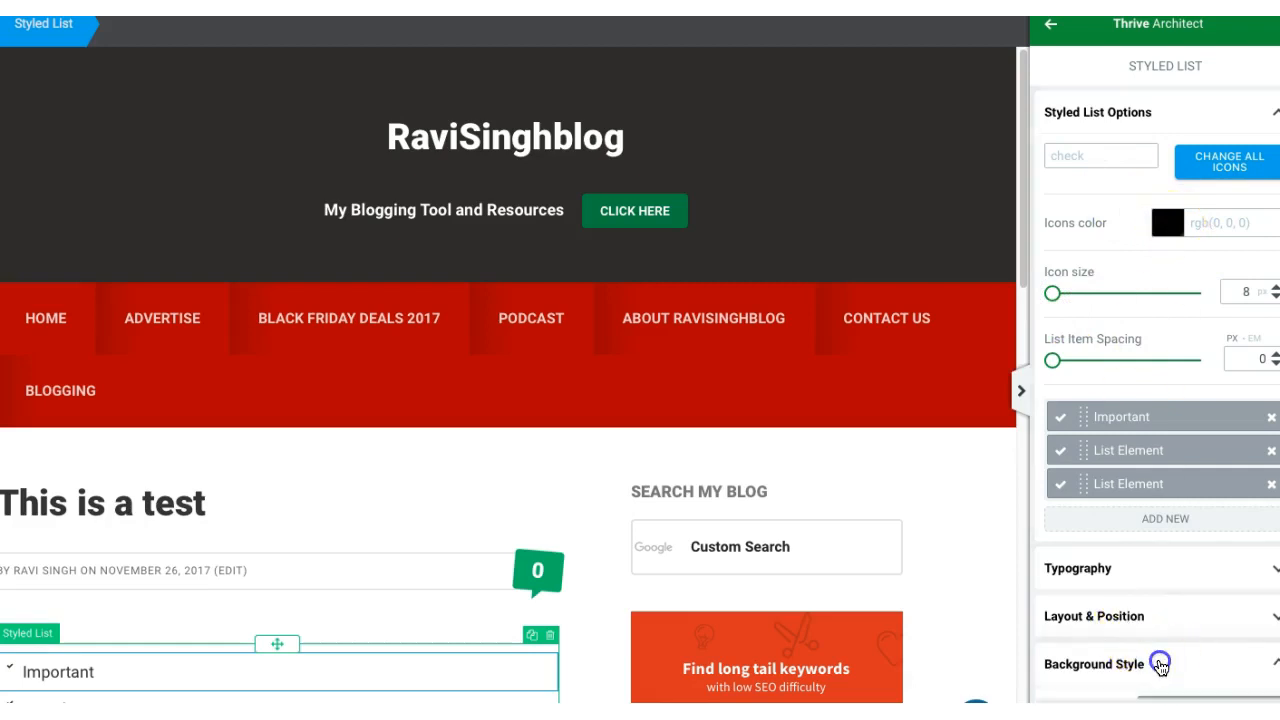
{"action": "left_click", "coordinate": [1153, 630]}
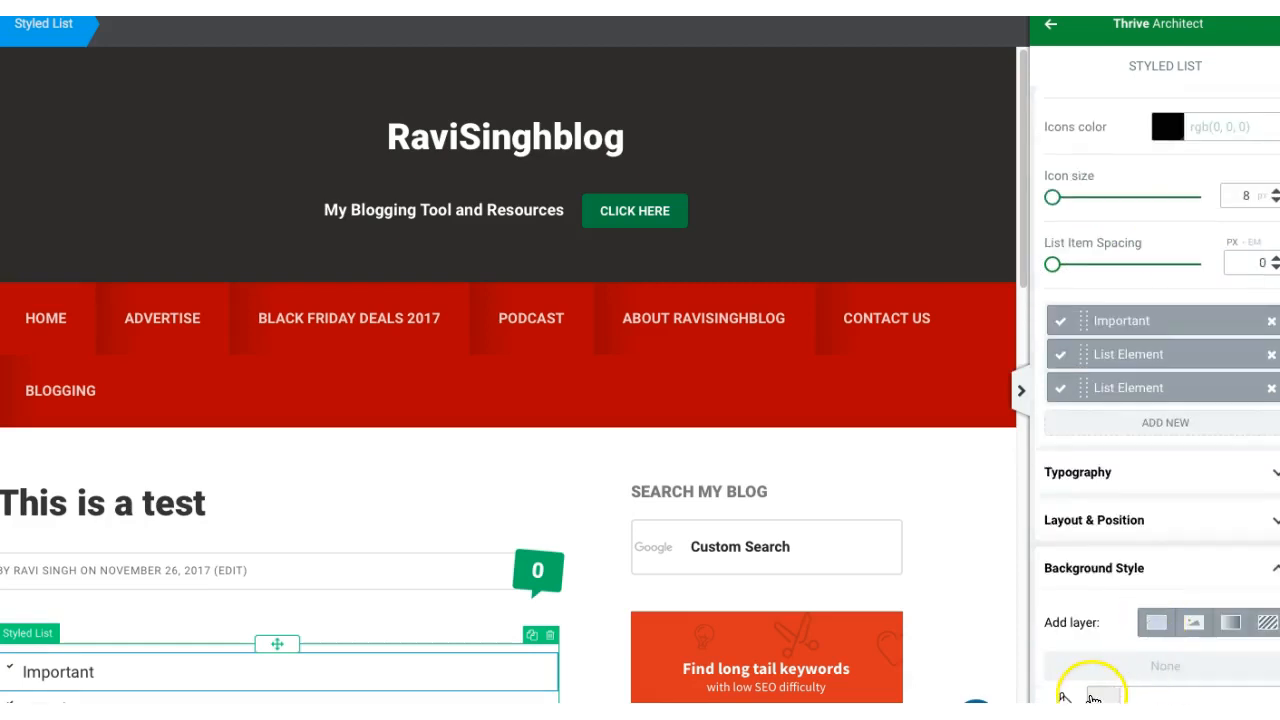
{"action": "left_click", "coordinate": [1097, 688]}
{"action": "left_click", "coordinate": [1140, 517]}
{"action": "left_click_drag", "start_coordinate": [1141, 517], "coordinate": [1205, 567]}
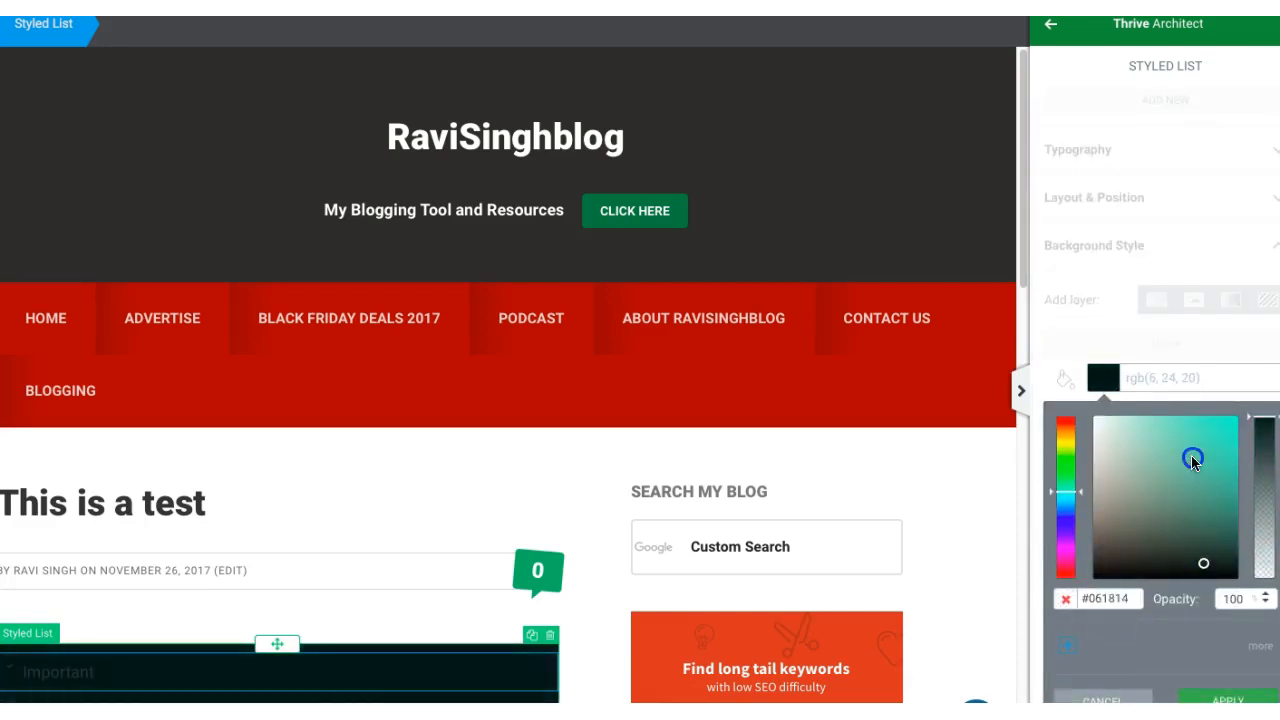
{"action": "left_click", "coordinate": [1183, 428]}
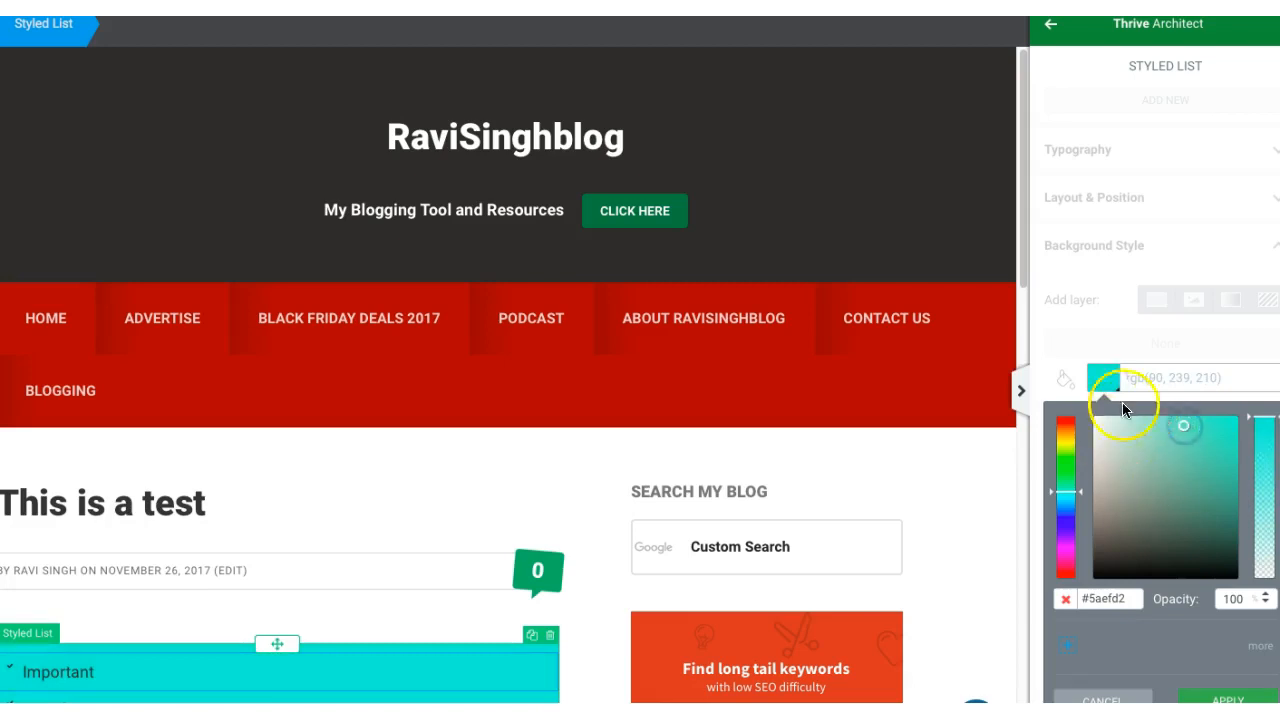
{"action": "left_click", "coordinate": [1228, 699]}
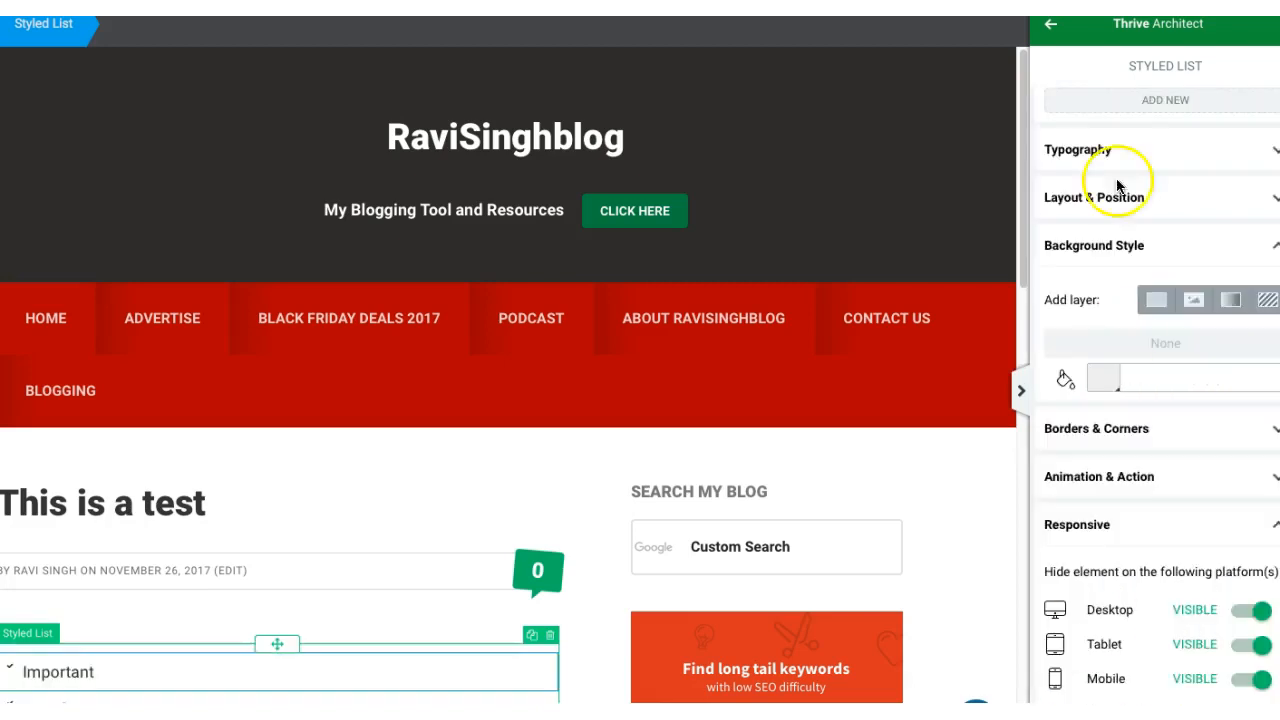
Step: Insert a Table element with two columns at the start of the post content
{"action": "left_click", "coordinate": [1051, 26]}
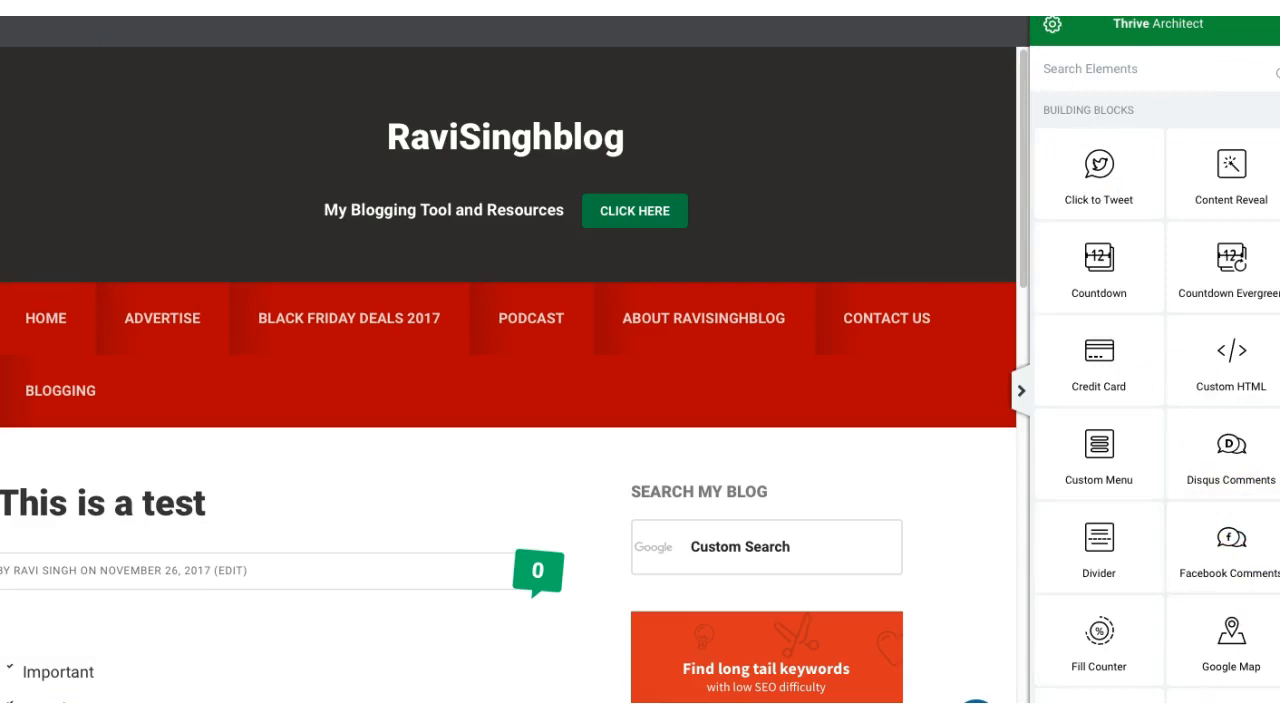
{"action": "scroll", "coordinate": [1160, 400], "scroll_direction": "down", "scroll_amount": 3}
{"action": "left_click", "coordinate": [1098, 500]}
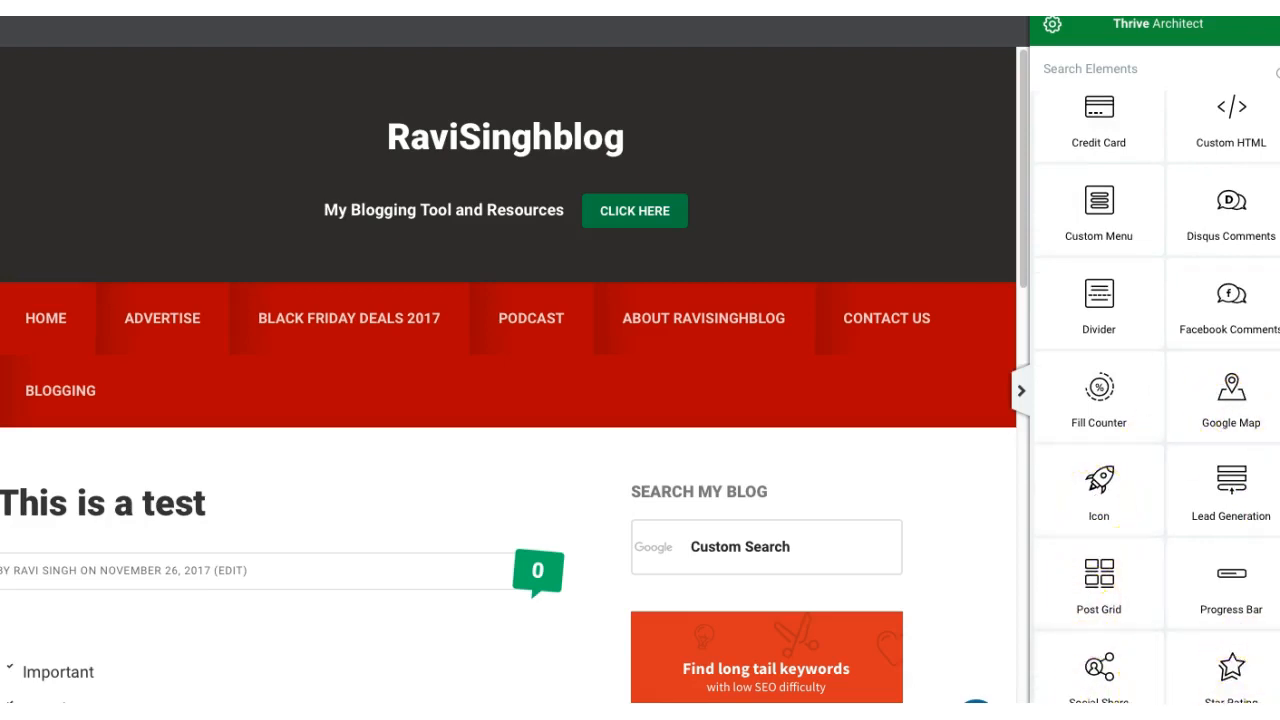
{"action": "scroll", "coordinate": [1157, 400], "scroll_direction": "down", "scroll_amount": 3}
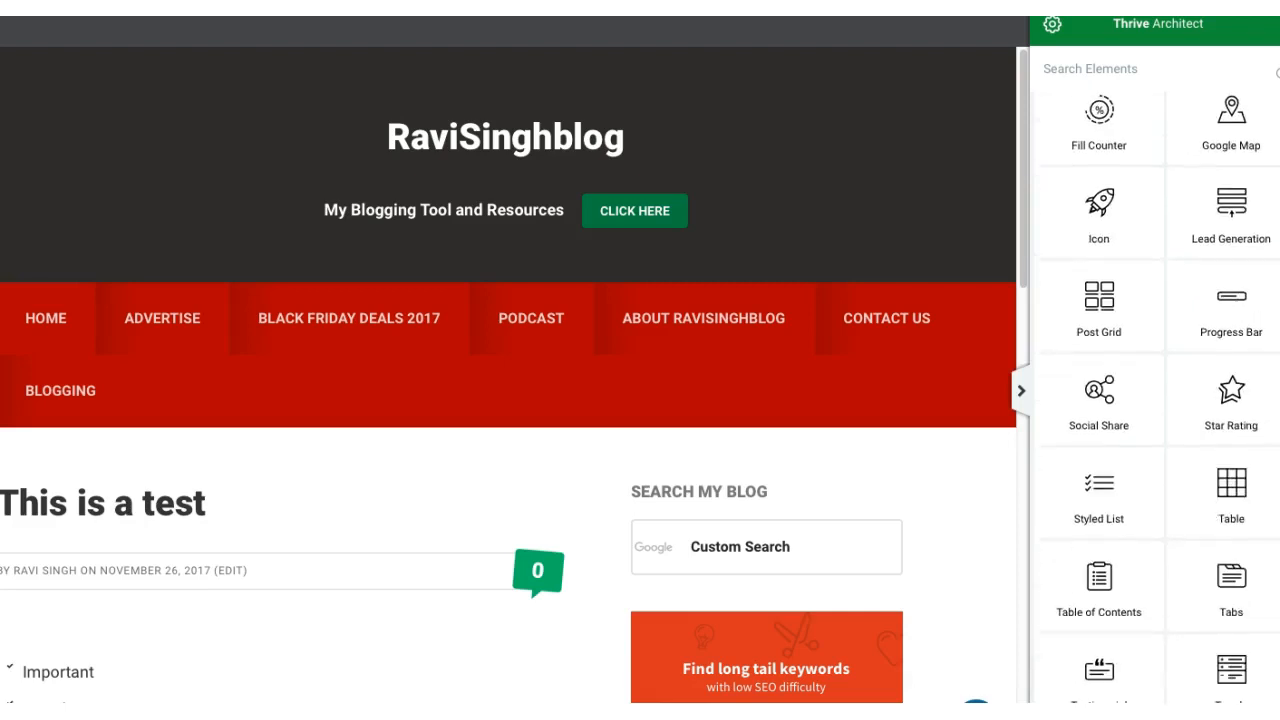
{"action": "scroll", "coordinate": [1240, 330], "scroll_direction": "down", "scroll_amount": 1}
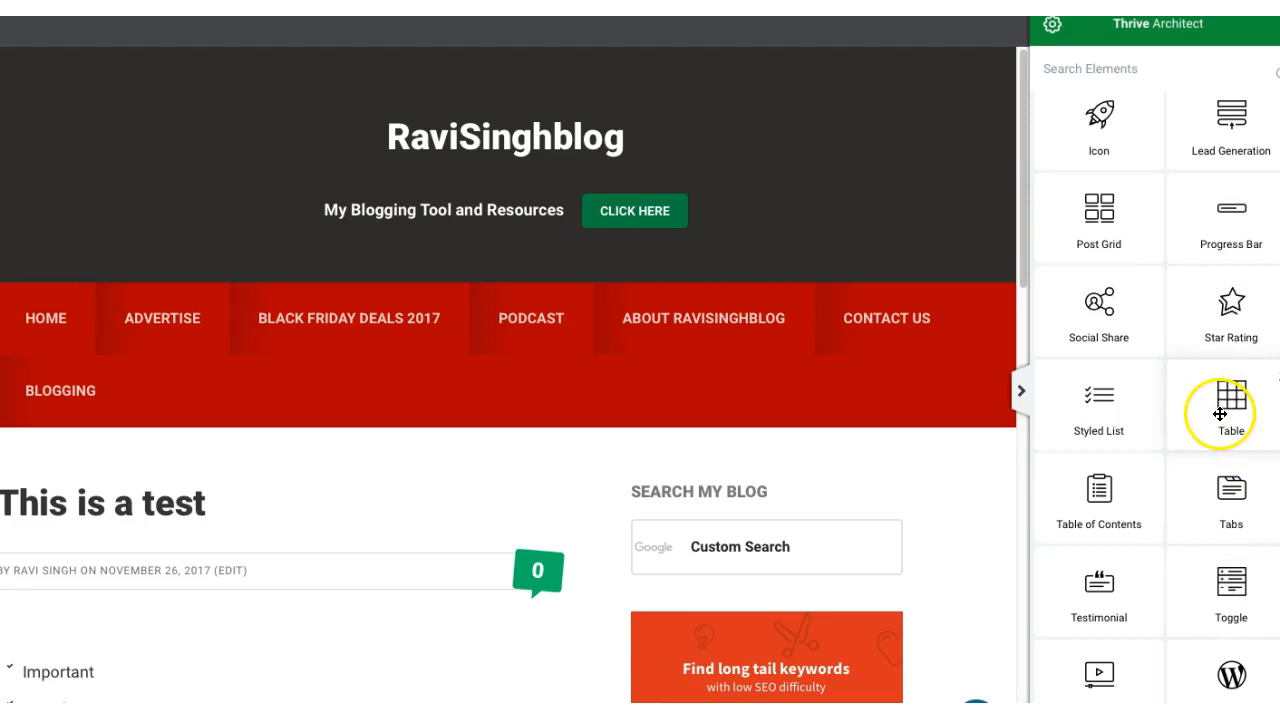
{"action": "left_click_drag", "start_coordinate": [1226, 409], "coordinate": [222, 662]}
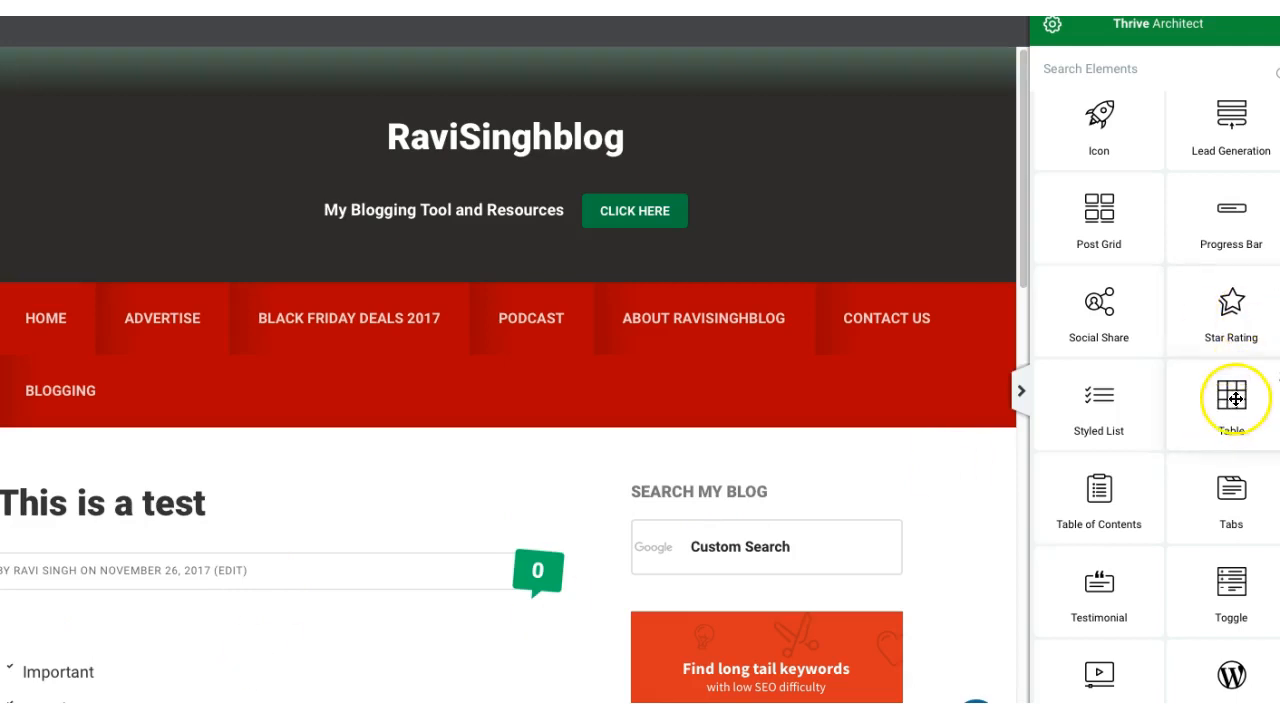
{"action": "left_click_drag", "start_coordinate": [1236, 399], "coordinate": [200, 654]}
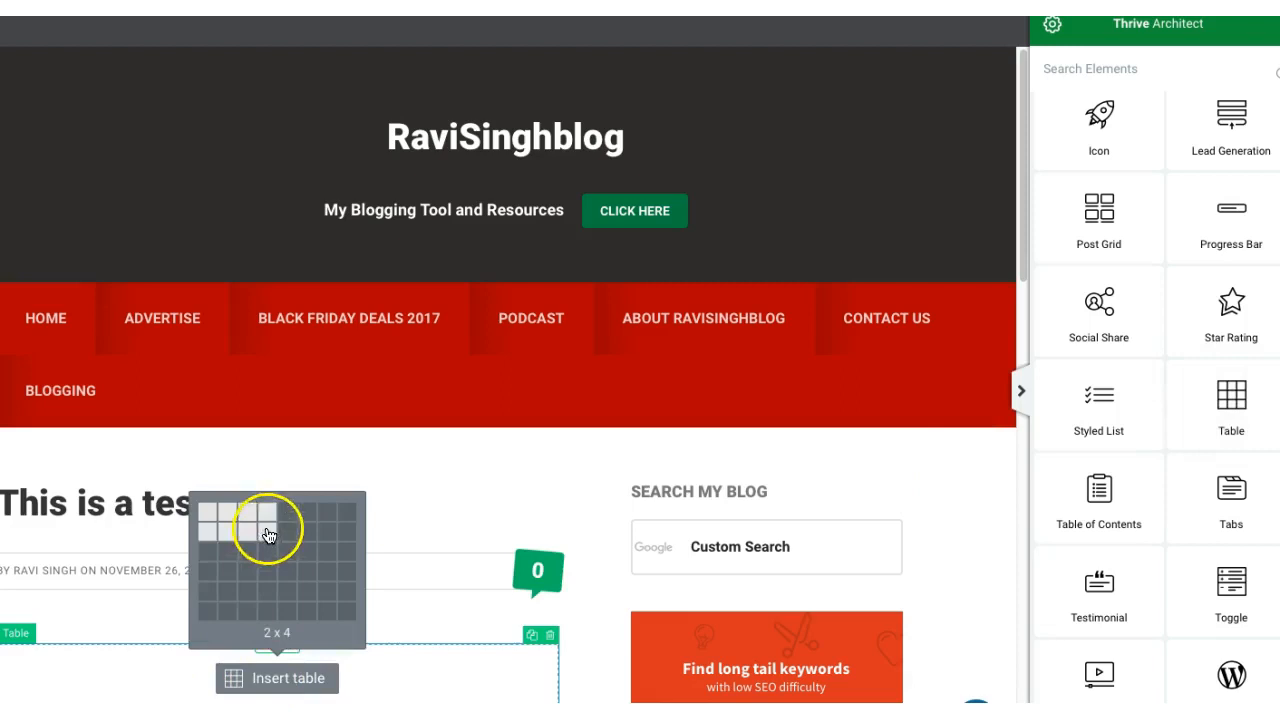
{"action": "left_click", "coordinate": [223, 562]}
{"action": "double_click", "coordinate": [223, 561]}
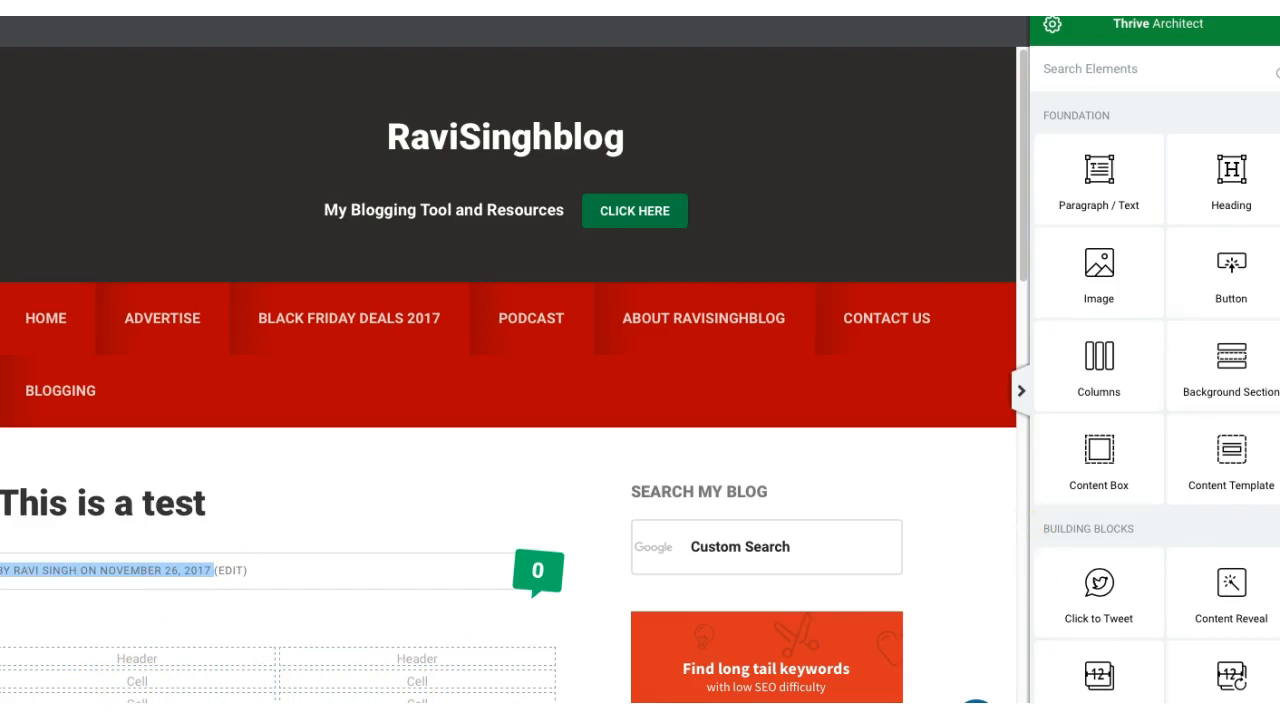
{"action": "triple_click", "coordinate": [1088, 528]}
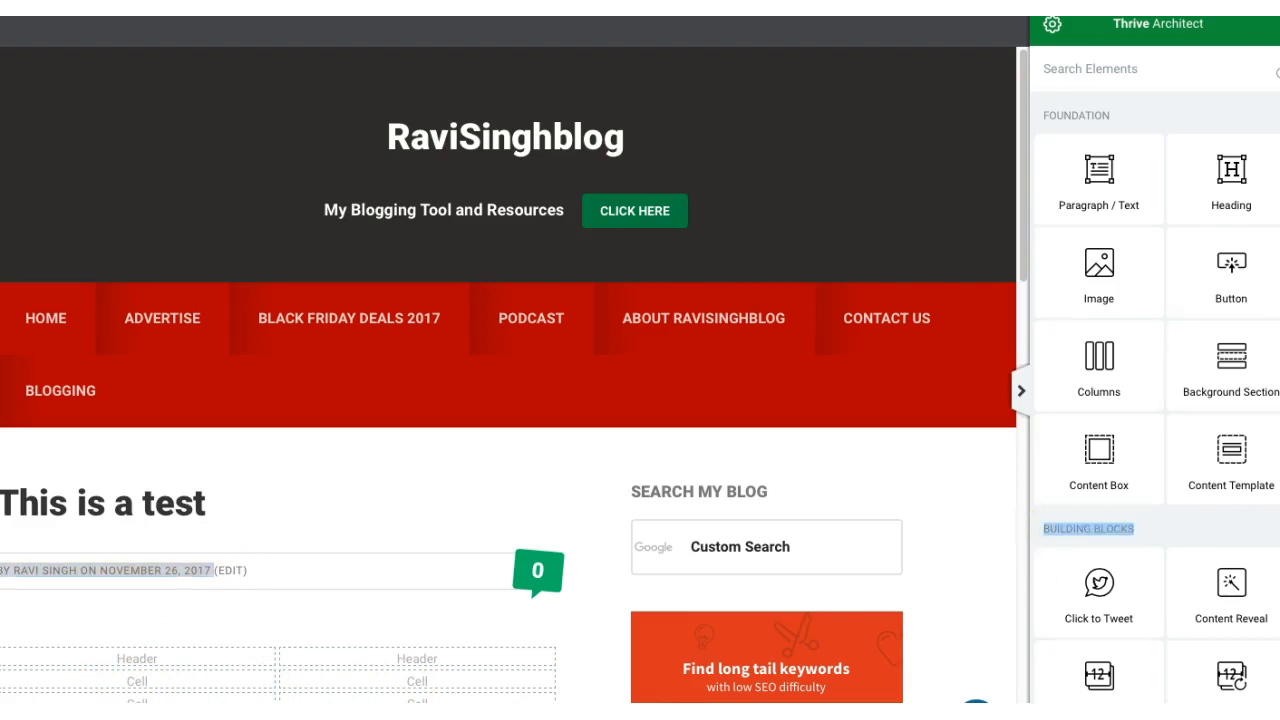
{"action": "scroll", "coordinate": [1155, 380], "scroll_direction": "down", "scroll_amount": 10}
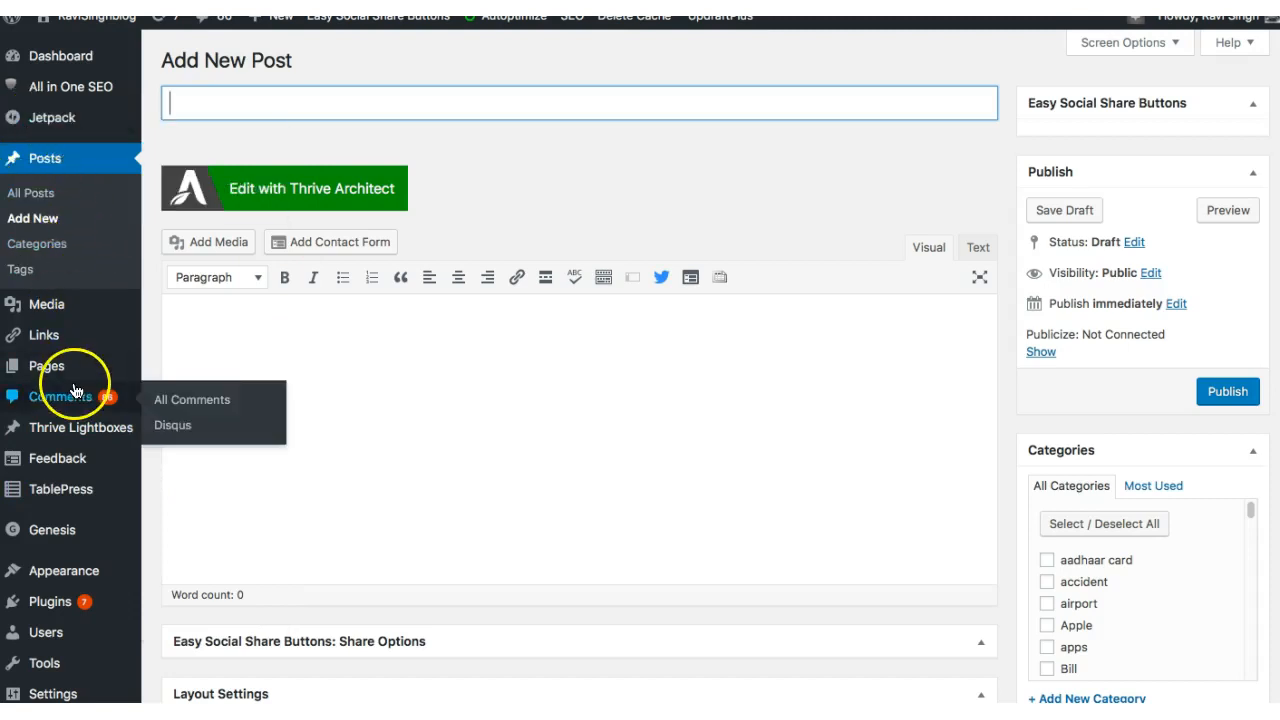
Step: Create a new WordPress page titled "This is test page" and launch Thrive Architect editing for it
{"action": "mouse_move", "coordinate": [60, 366]}
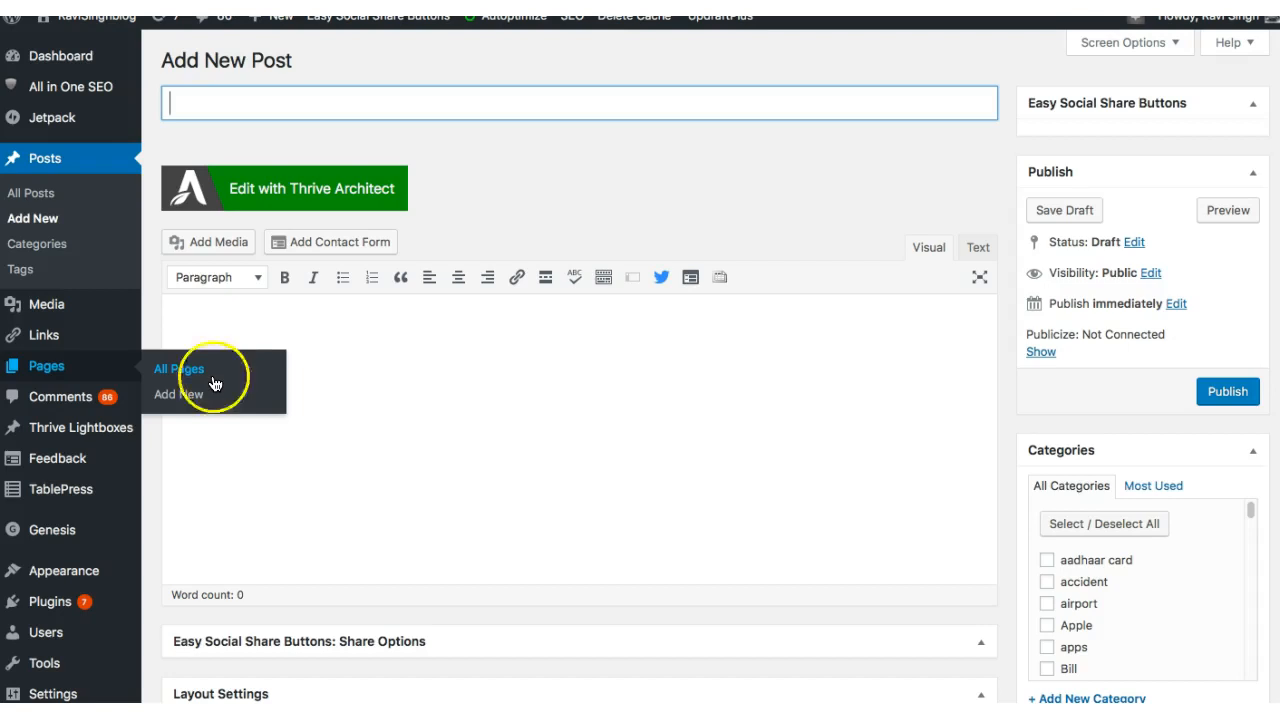
{"action": "left_click", "coordinate": [186, 404]}
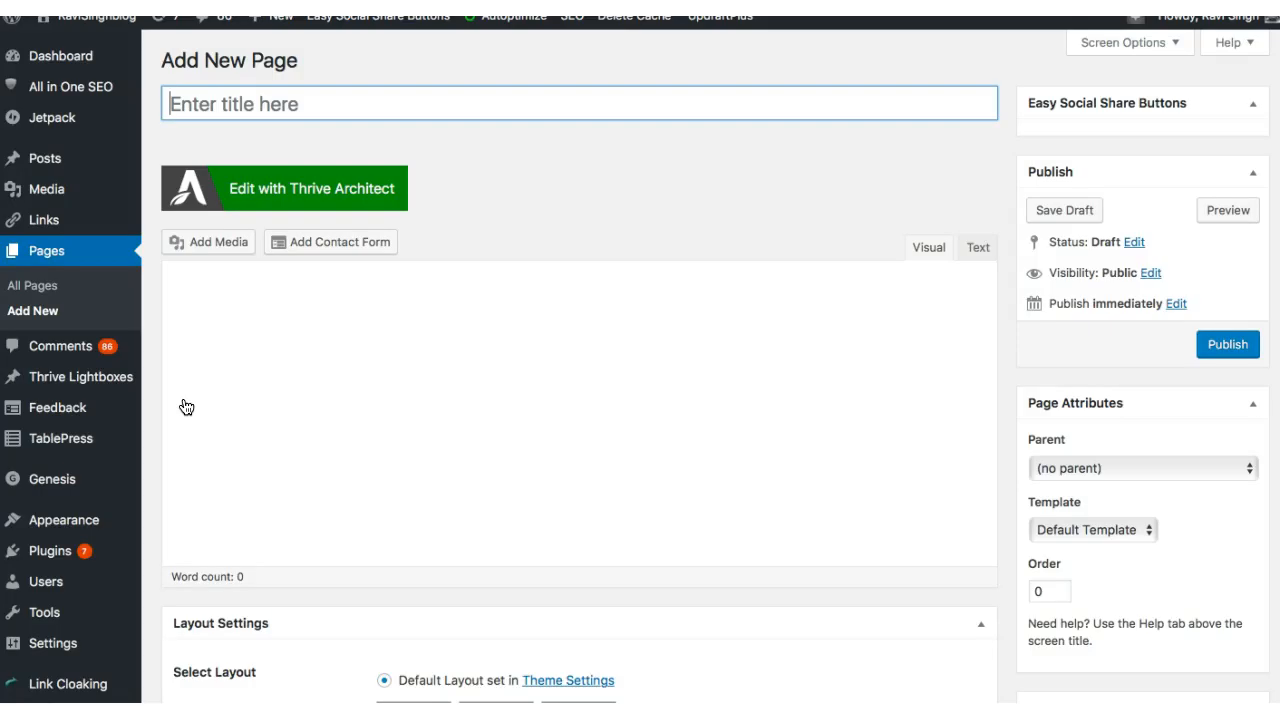
{"action": "left_click", "coordinate": [245, 97]}
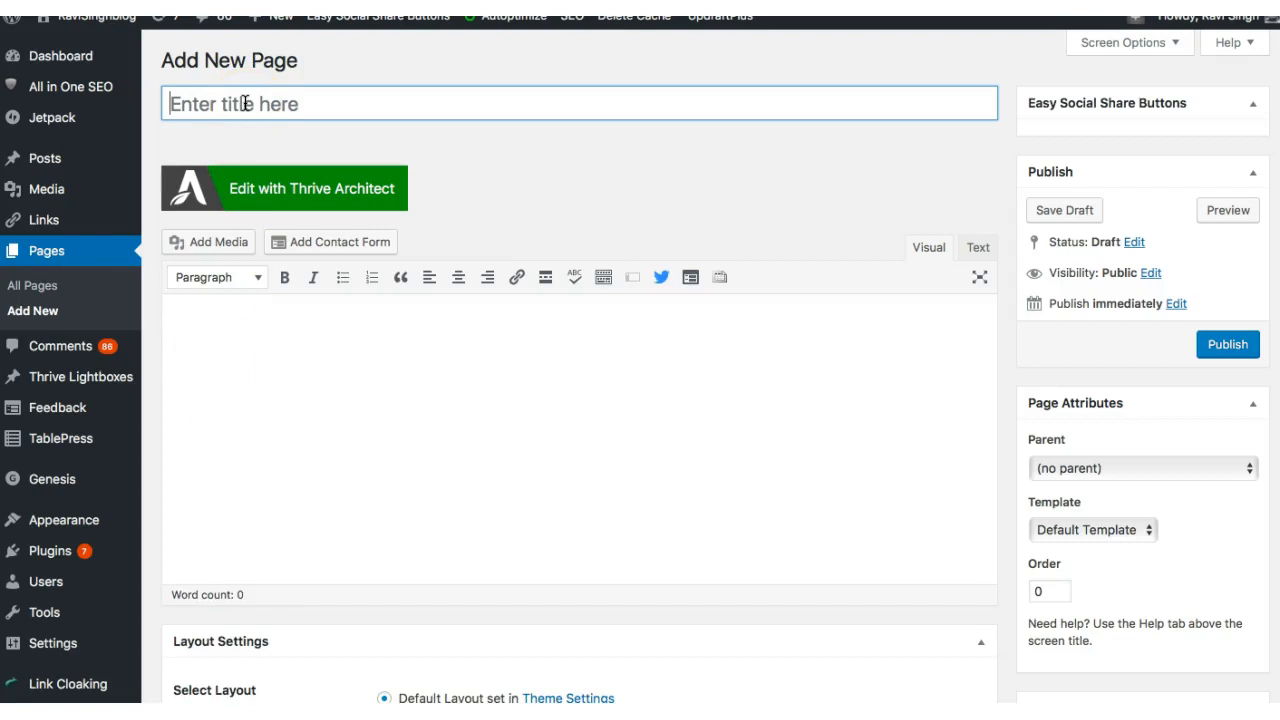
{"action": "type", "text": "This is "}
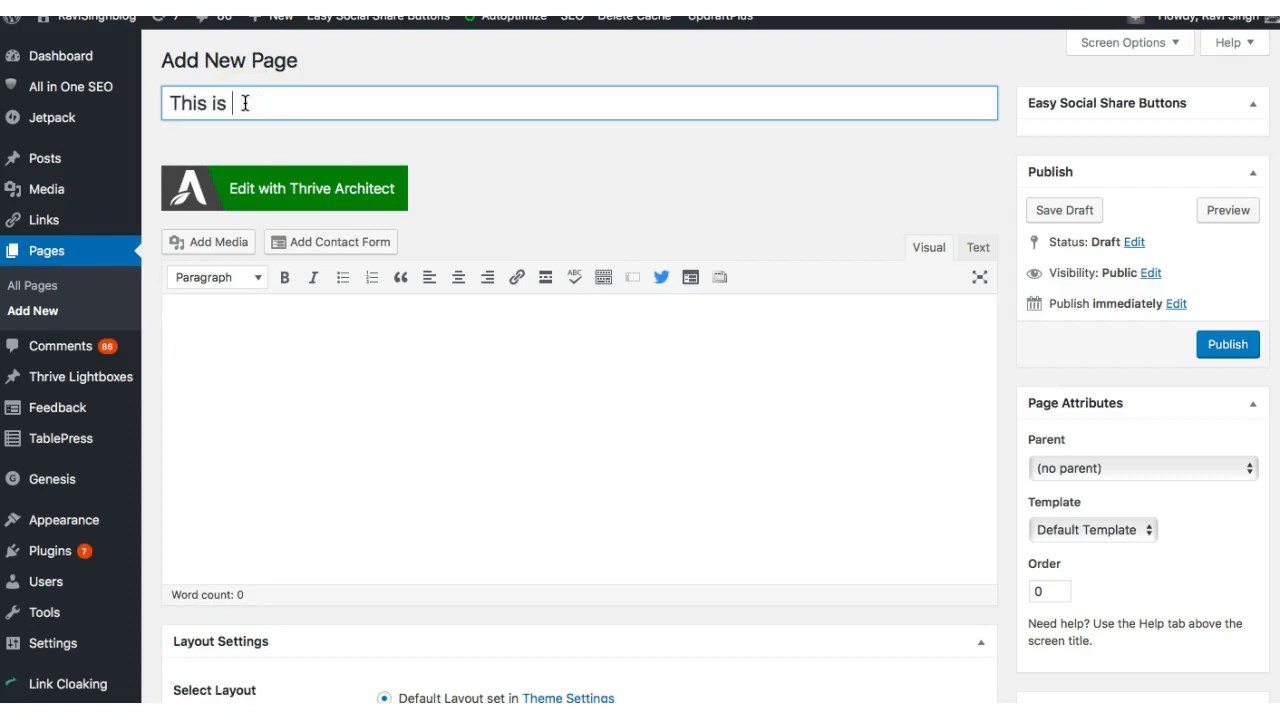
{"action": "type", "text": "test page"}
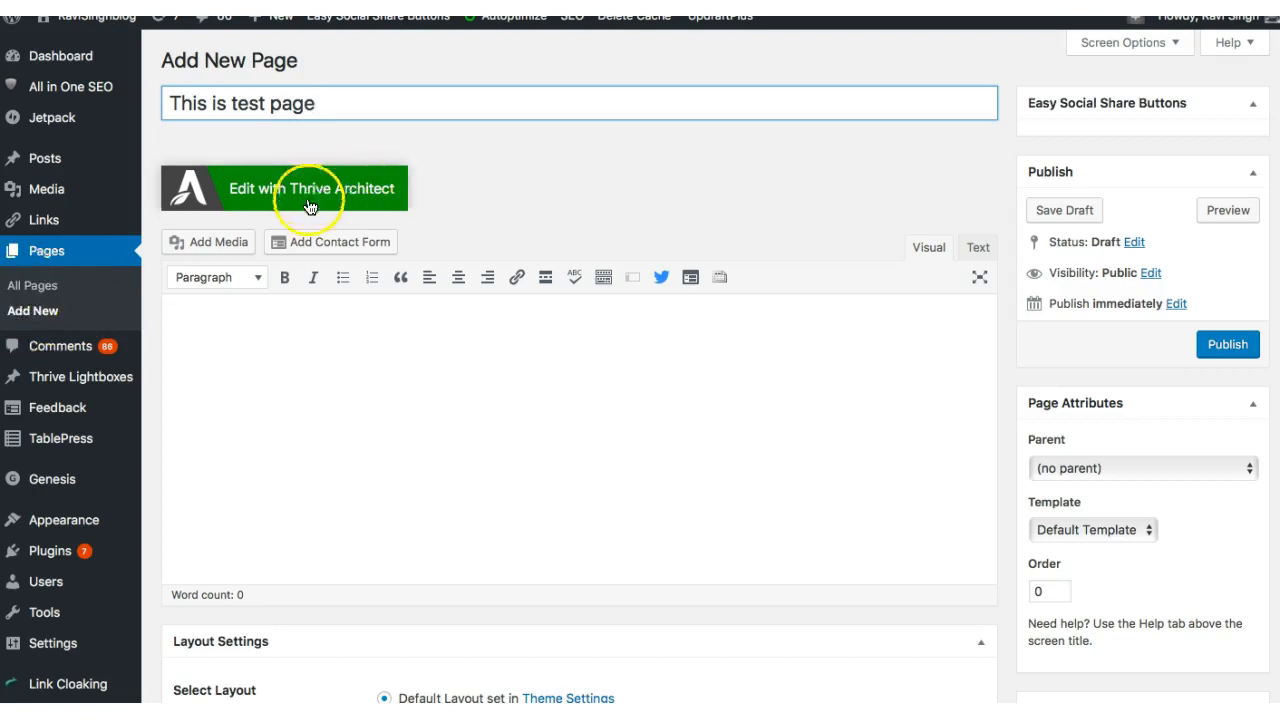
{"action": "left_click", "coordinate": [258, 194]}
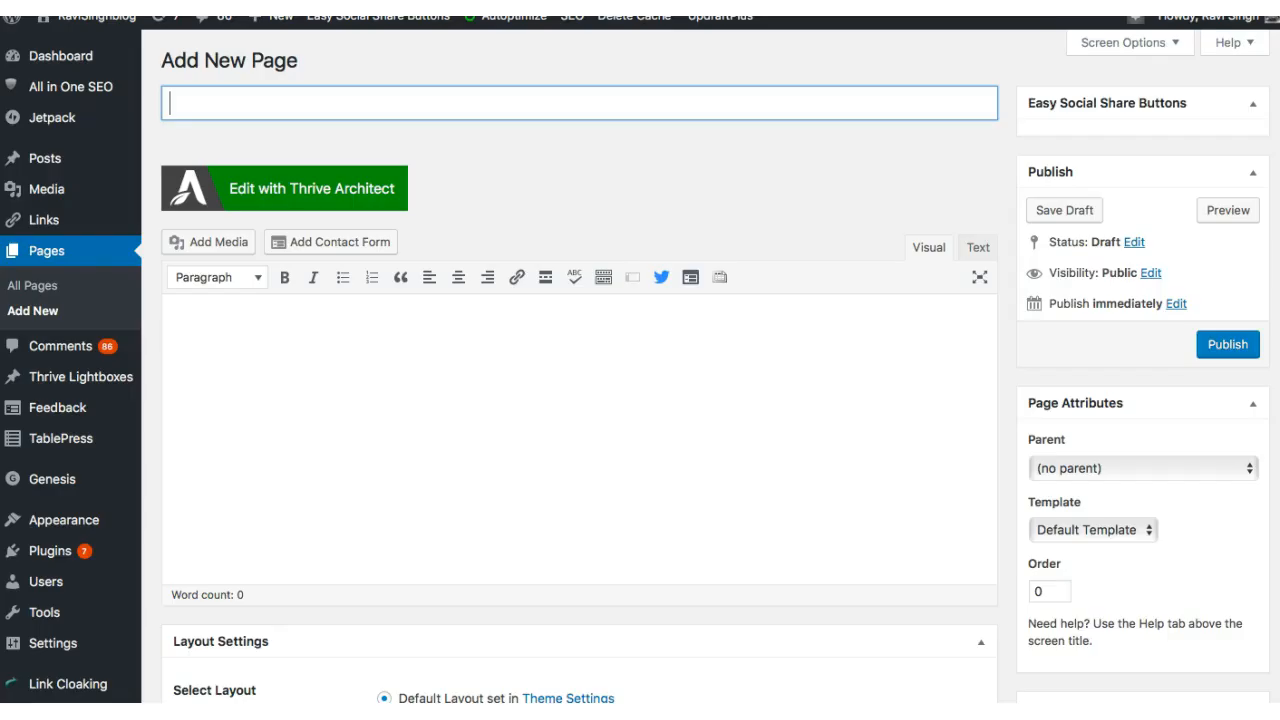
Step: Check the parent page options for the untitled new page and set its template to Landing
{"action": "left_click", "coordinate": [1240, 468]}
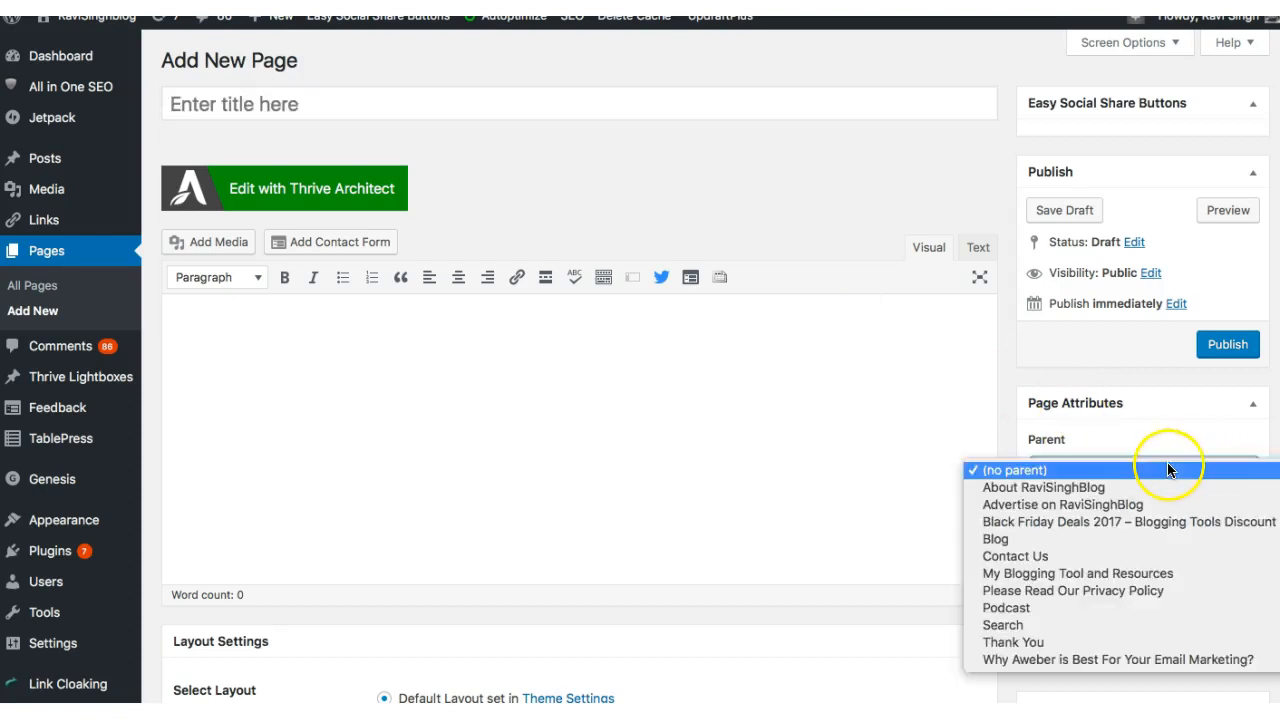
{"action": "left_click", "coordinate": [876, 384]}
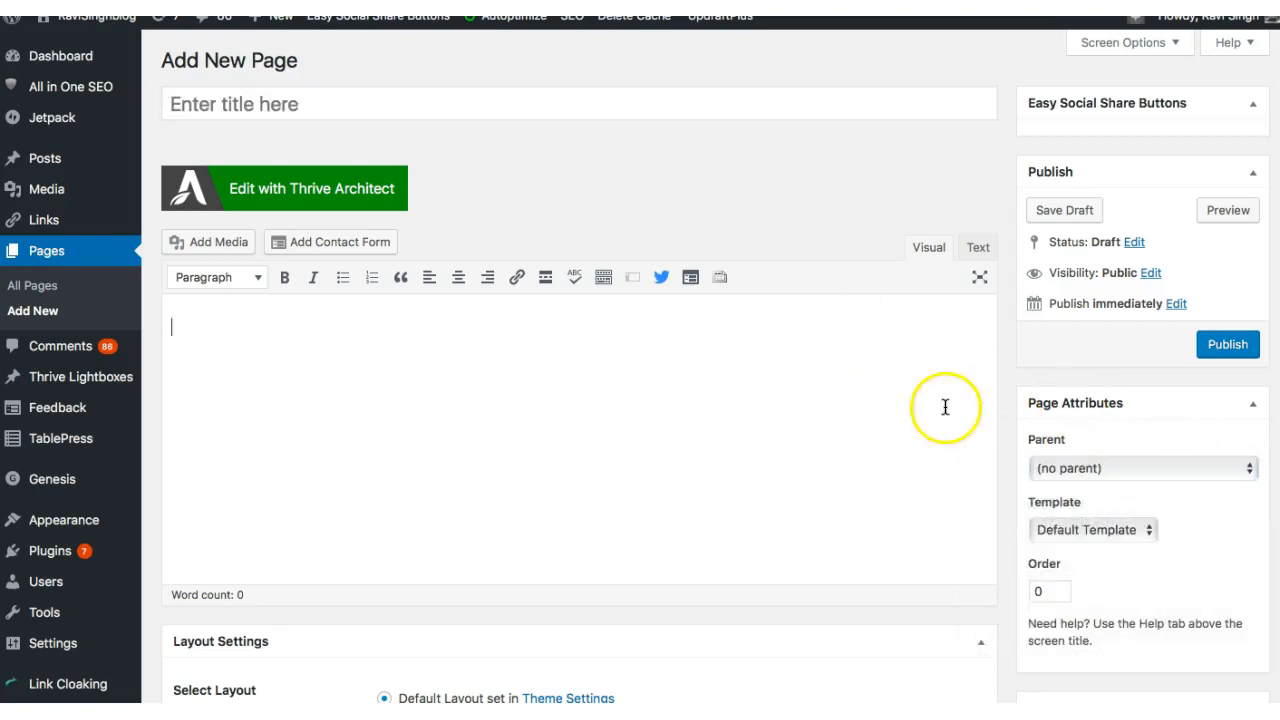
{"action": "left_click", "coordinate": [1128, 536]}
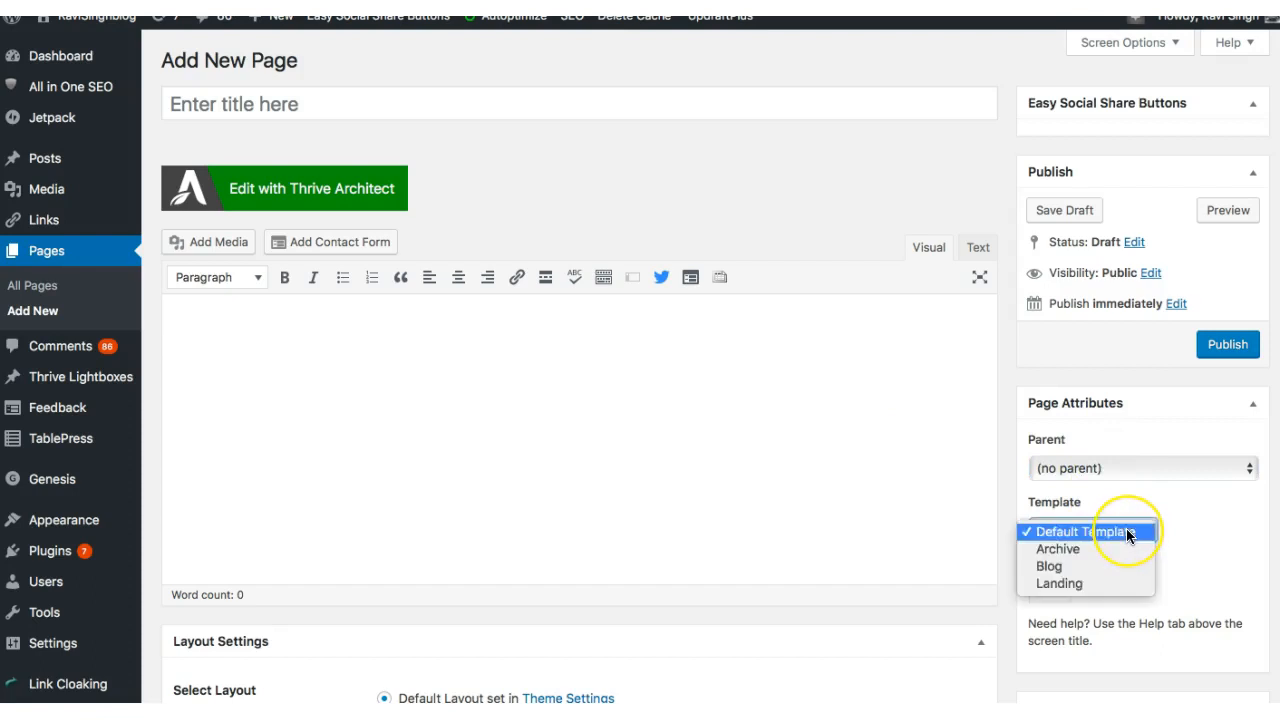
{"action": "left_click", "coordinate": [1069, 585]}
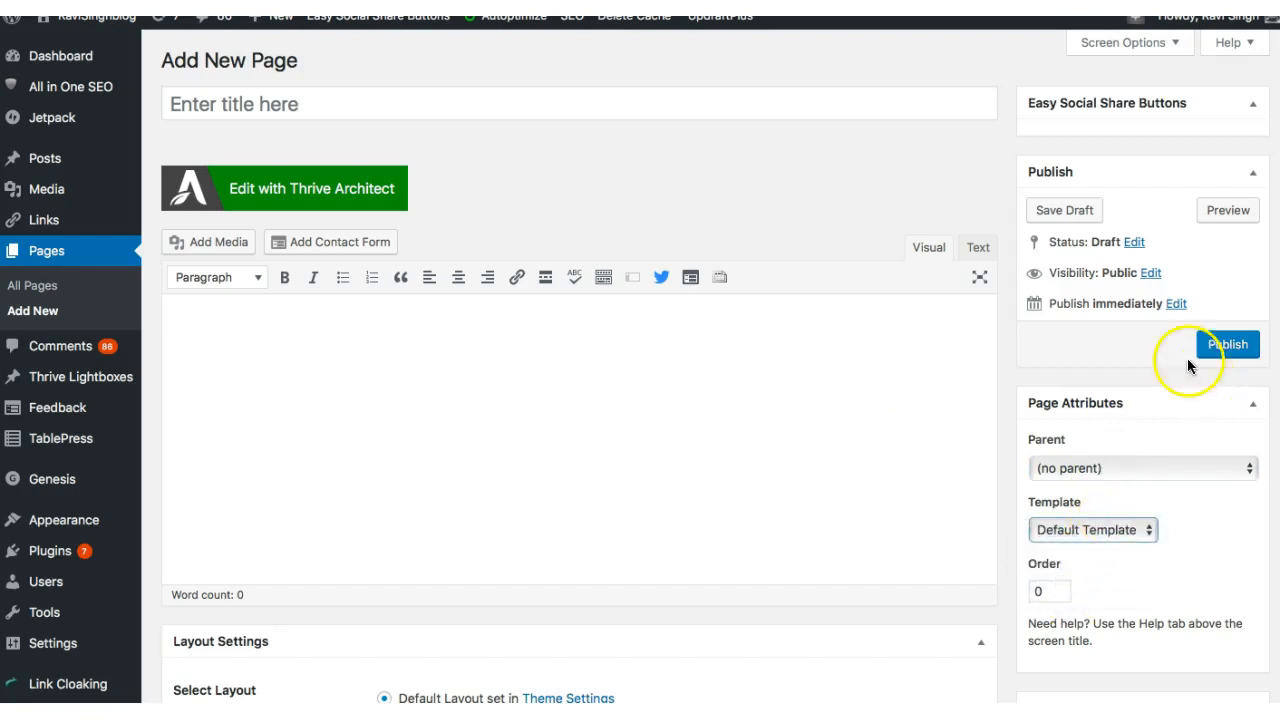
Step: Save the untitled page as a draft and open it for editing in Thrive Architect
{"action": "left_click", "coordinate": [1062, 208]}
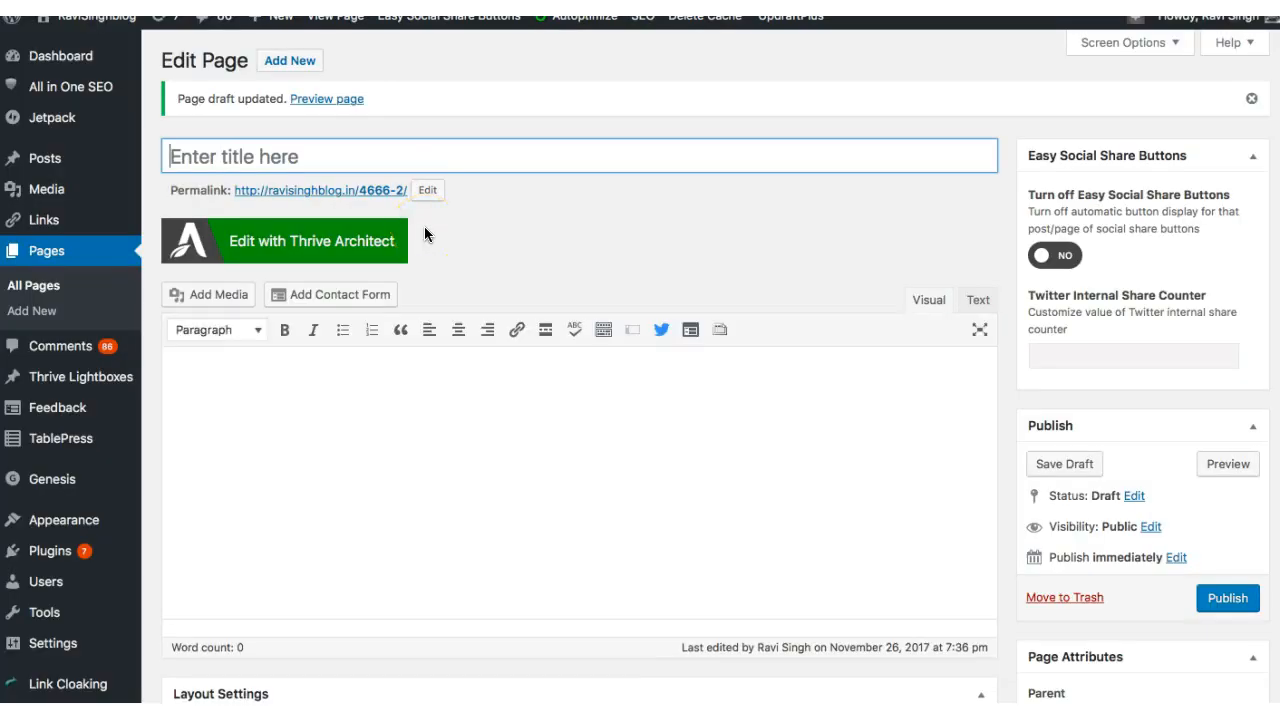
{"action": "left_click", "coordinate": [252, 263]}
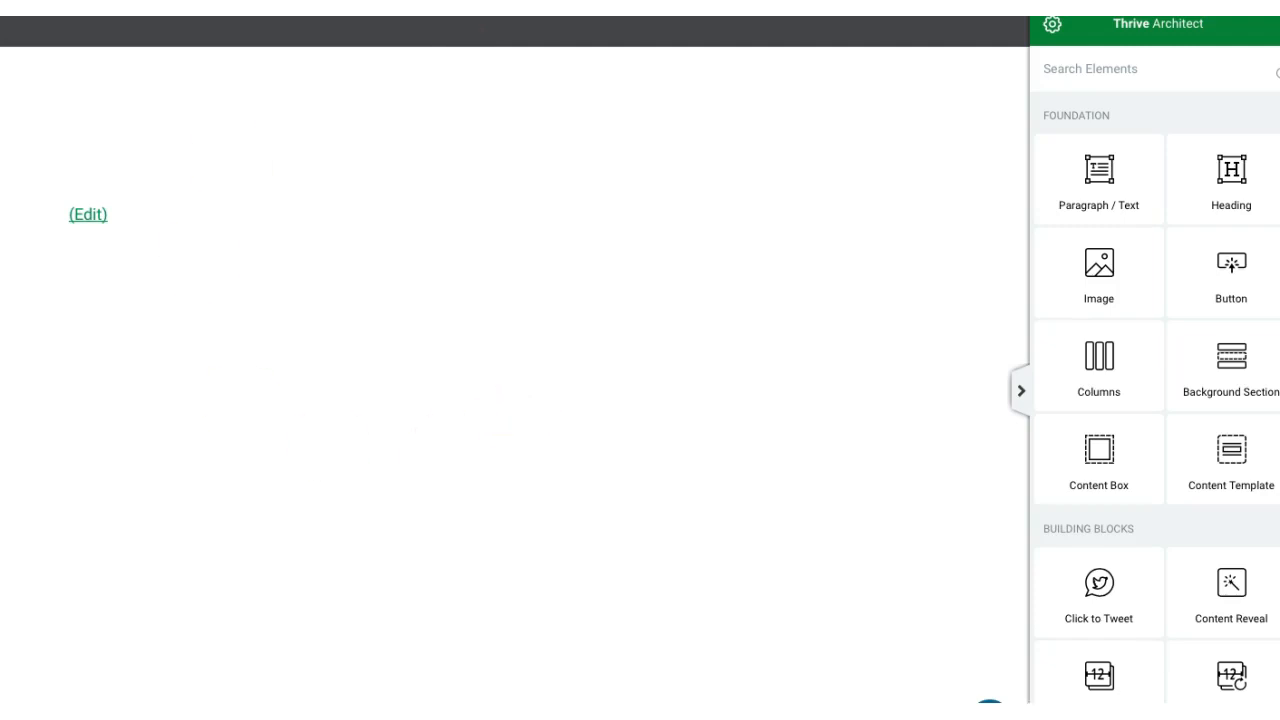
Step: Apply the default template Bright Lead Generation Page from the Bright set to the landing page
{"action": "left_click", "coordinate": [1188, 715]}
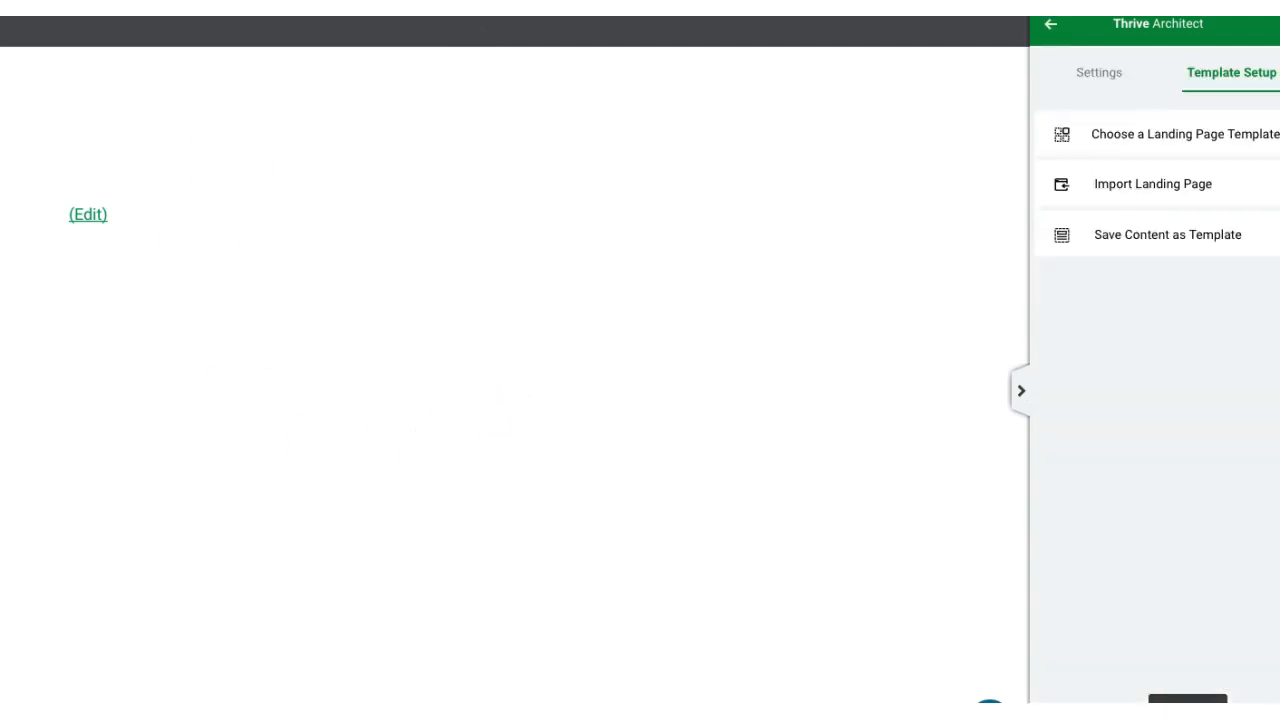
{"action": "left_click", "coordinate": [1163, 145]}
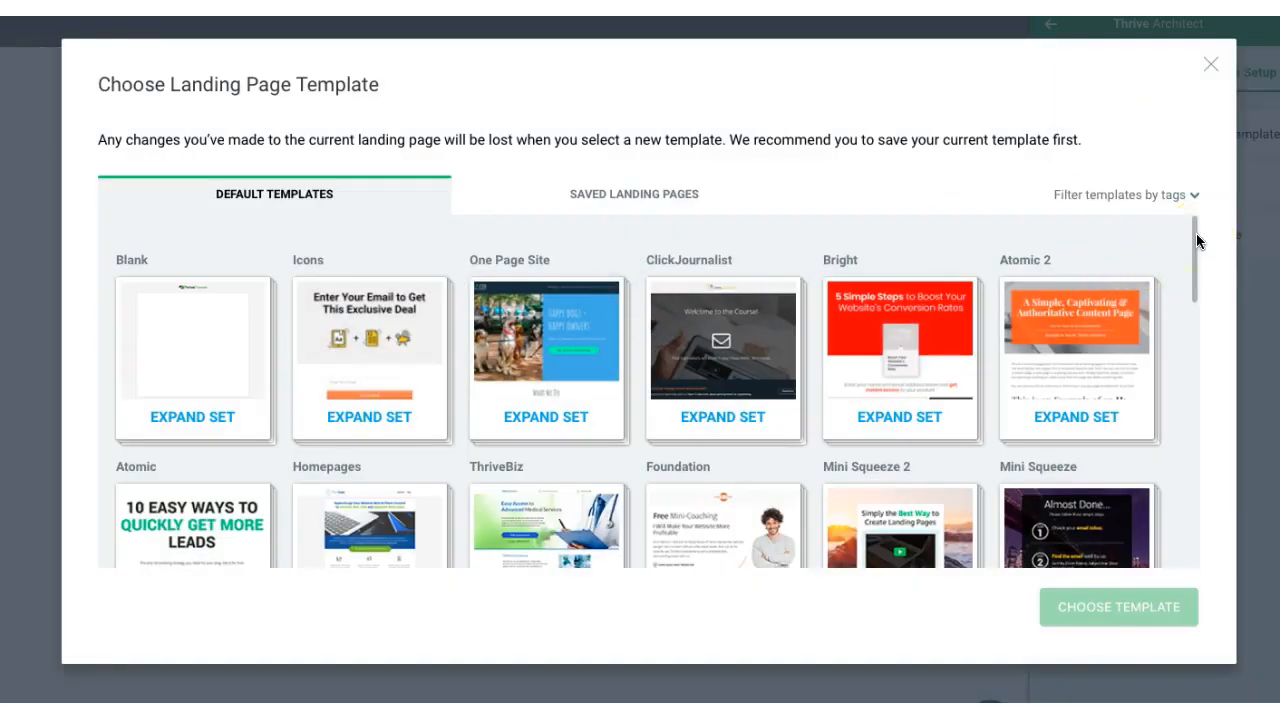
{"action": "left_click_drag", "start_coordinate": [1197, 236], "coordinate": [1196, 243]}
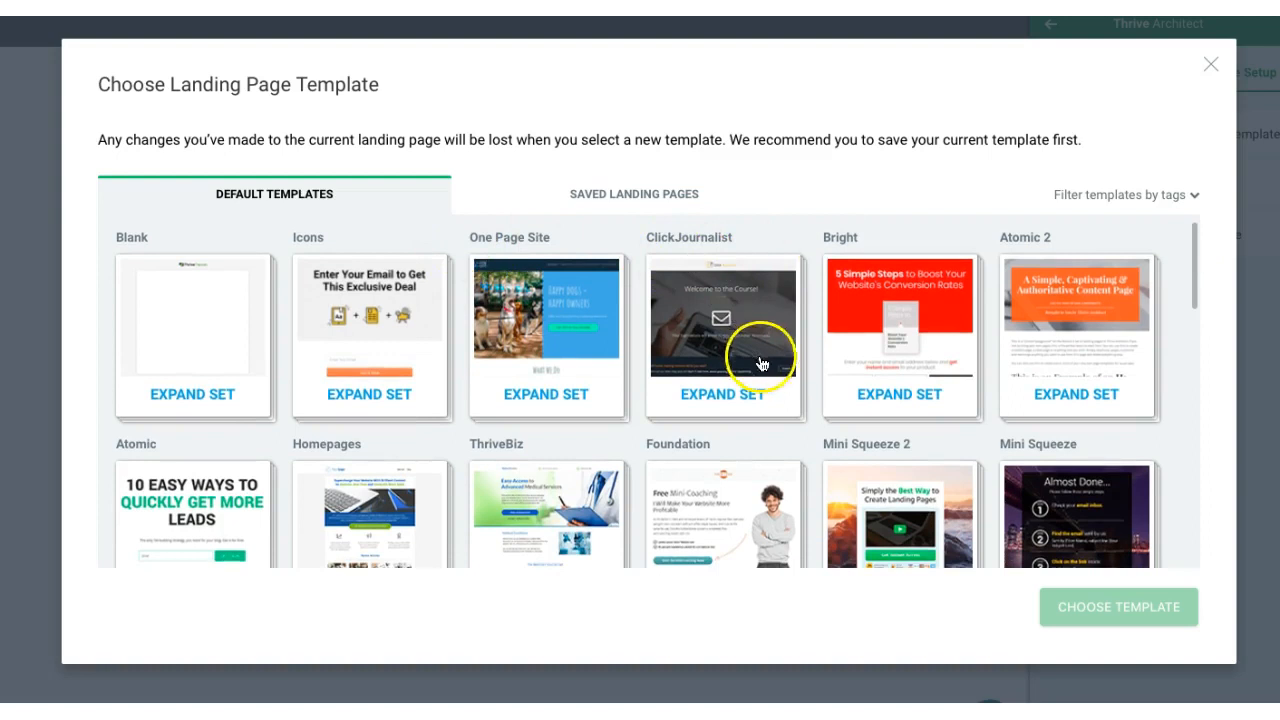
{"action": "left_click", "coordinate": [905, 375]}
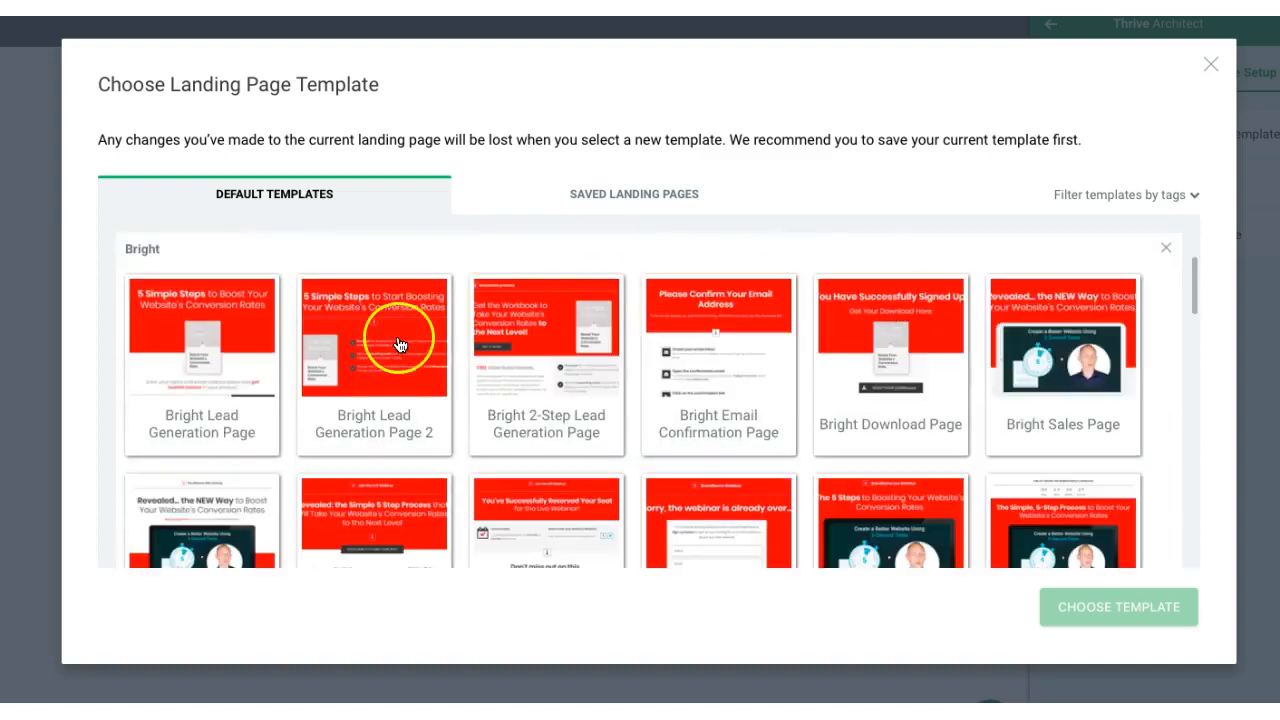
{"action": "left_click", "coordinate": [185, 360]}
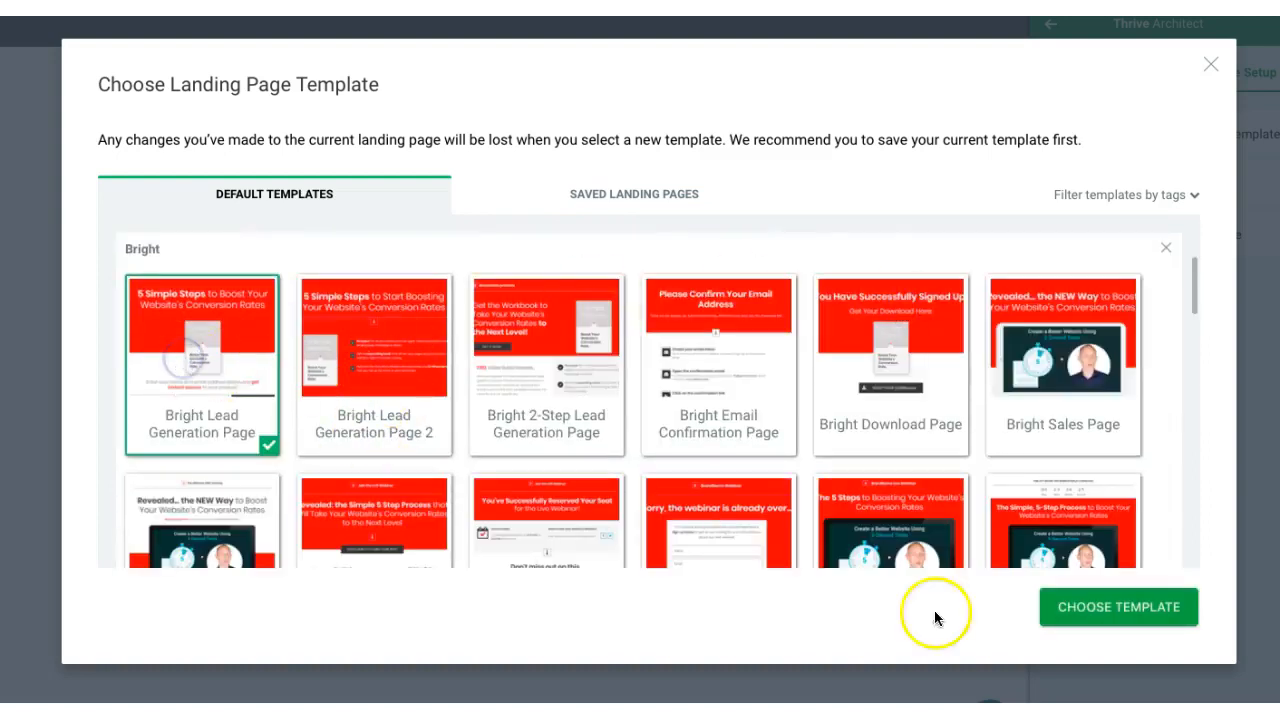
{"action": "left_click", "coordinate": [1089, 609]}
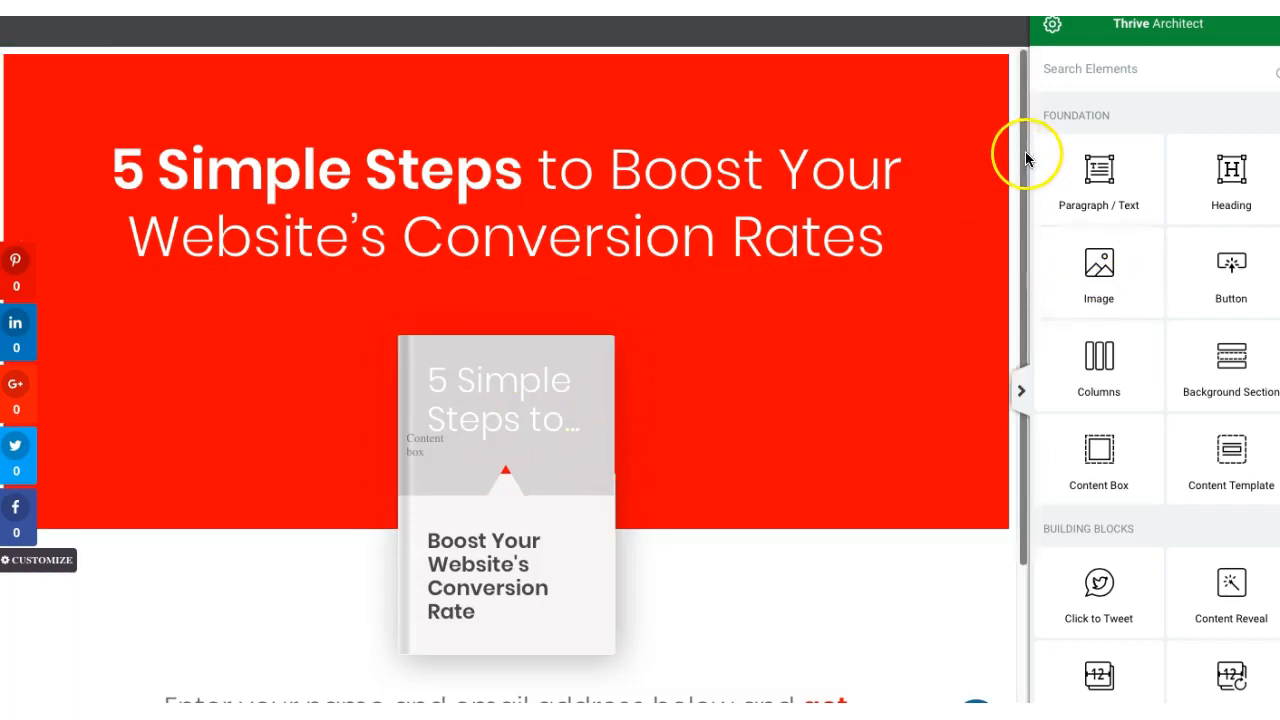
Step: Look over the landing page and inspect the settings of its red background section and main heading
{"action": "left_click_drag", "start_coordinate": [1025, 156], "coordinate": [1010, 270]}
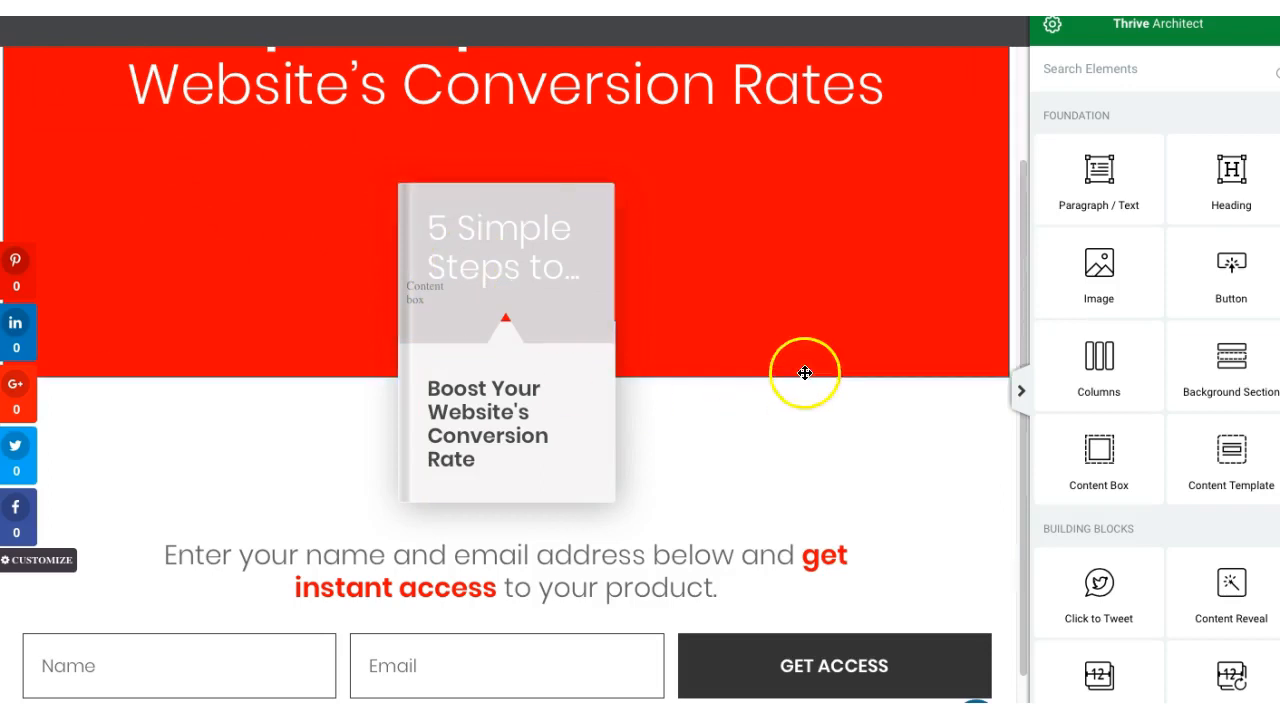
{"action": "left_click_drag", "start_coordinate": [1024, 236], "coordinate": [1034, 167]}
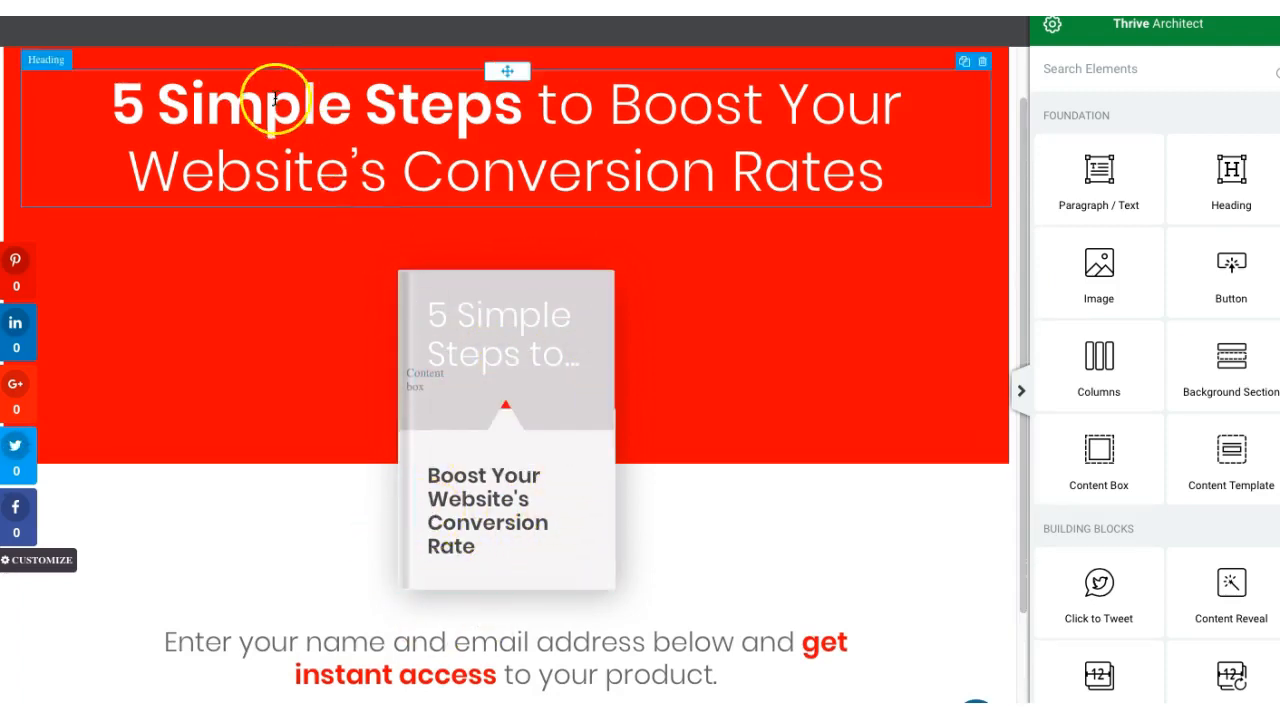
{"action": "left_click", "coordinate": [849, 361]}
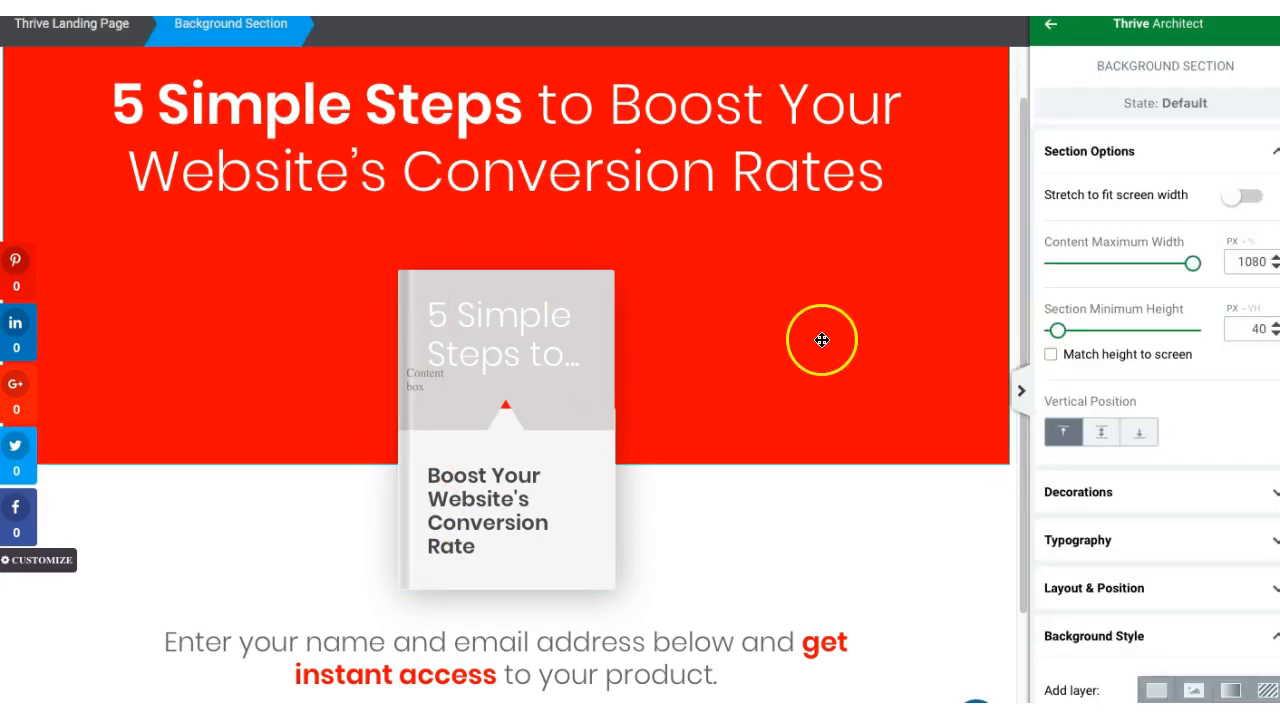
{"action": "left_click", "coordinate": [485, 108]}
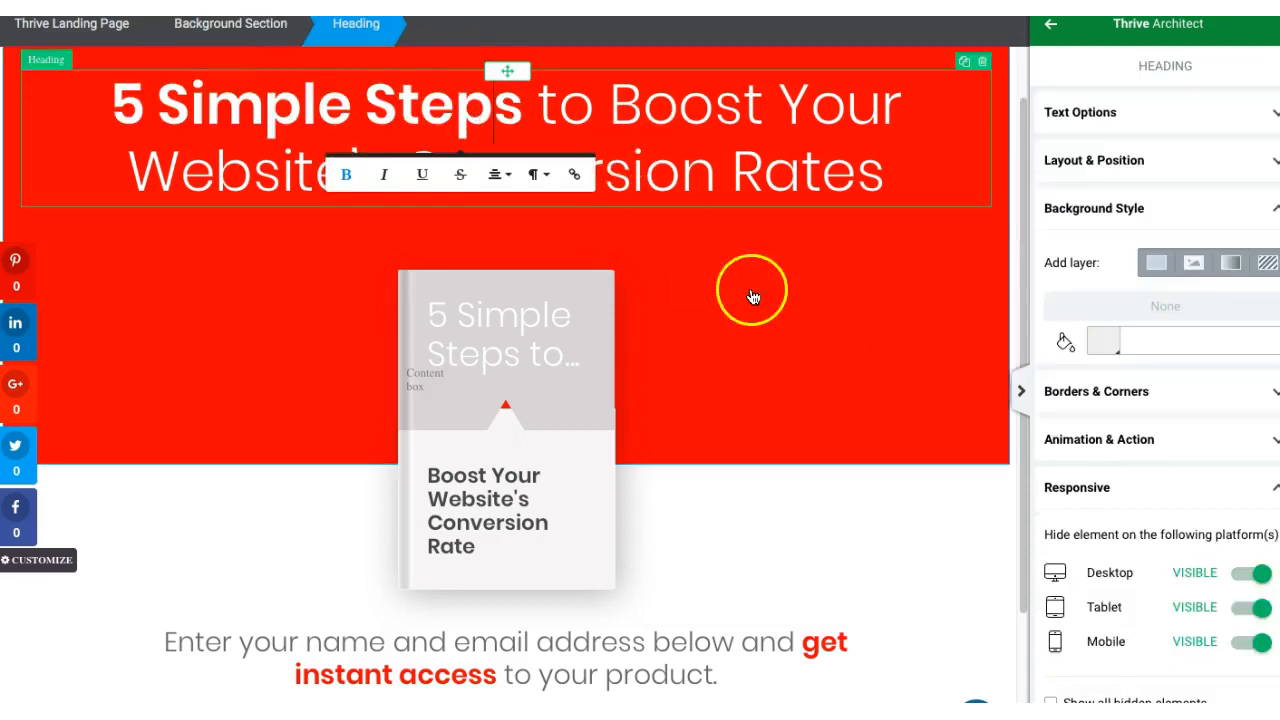
Step: Try the background colour #733b3b on the red background section behind the main heading
{"action": "left_click", "coordinate": [800, 291]}
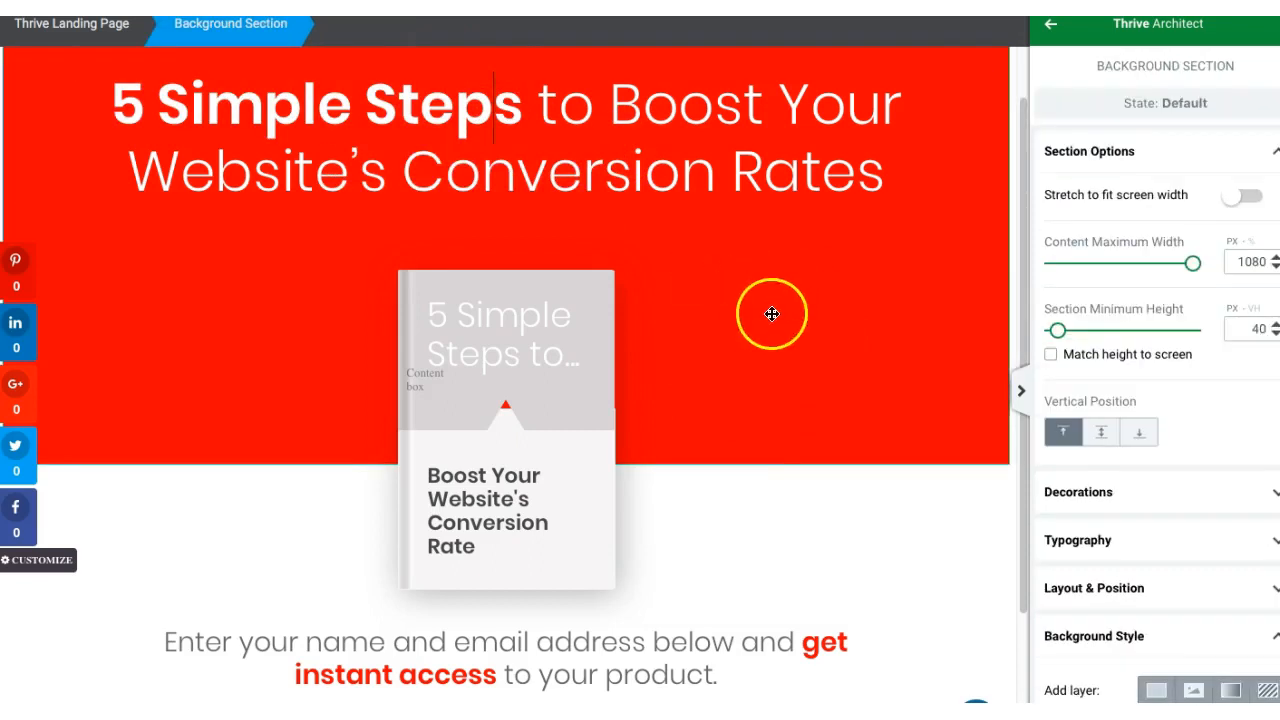
{"action": "left_click", "coordinate": [1189, 152]}
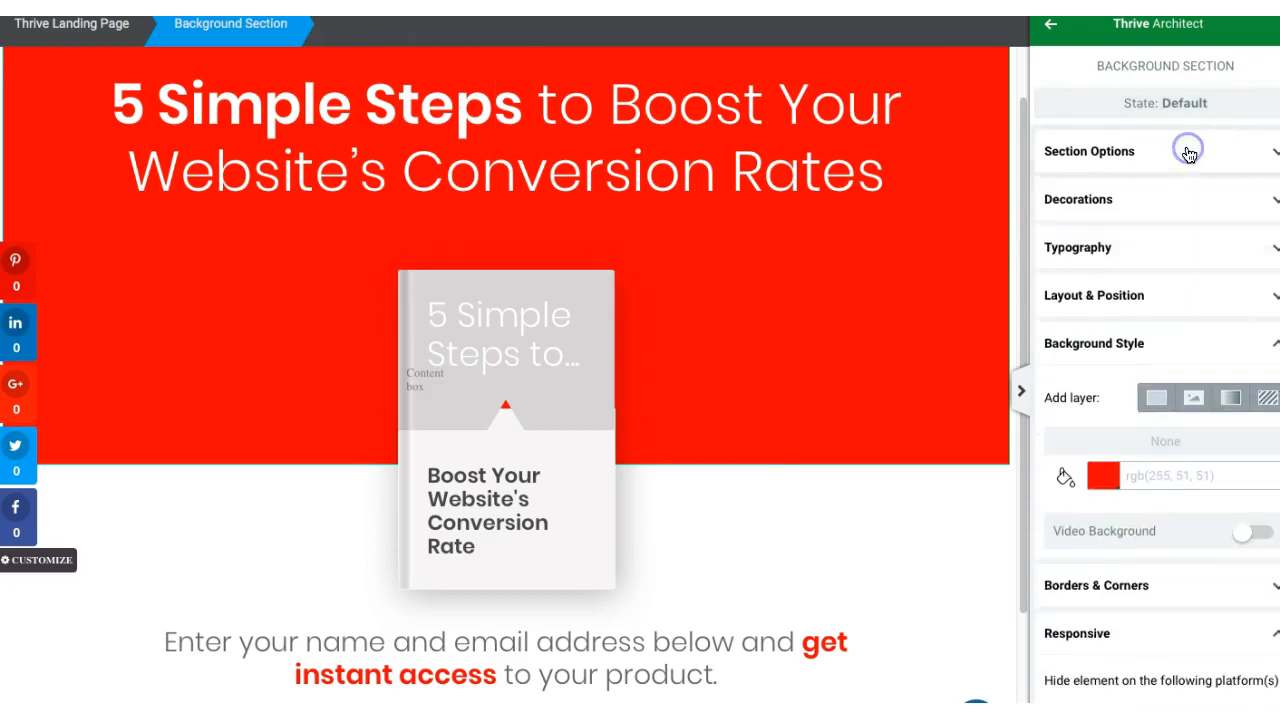
{"action": "left_click", "coordinate": [1101, 490]}
{"action": "left_click", "coordinate": [1133, 469]}
{"action": "mouse_move", "coordinate": [1133, 469]}
{"action": "left_mouse_down"}
{"action": "mouse_move", "coordinate": [1166, 451]}
{"action": "mouse_move", "coordinate": [1199, 487]}
{"action": "left_mouse_up"}
{"action": "left_click_drag", "start_coordinate": [1189, 416], "coordinate": [1165, 468]}
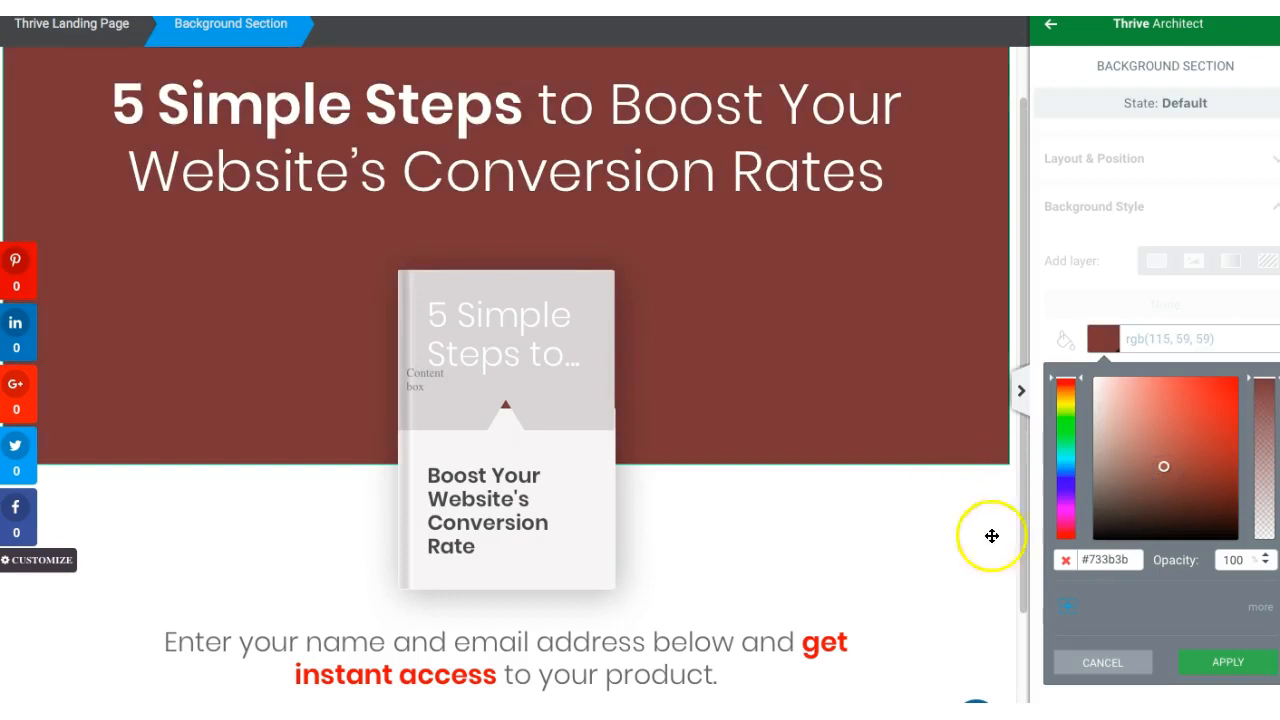
{"action": "left_click", "coordinate": [1098, 662]}
Step: Inspect the text options of the paragraph above the opt-in form and select its whole text
{"action": "left_click_drag", "start_coordinate": [1022, 300], "coordinate": [1014, 451]}
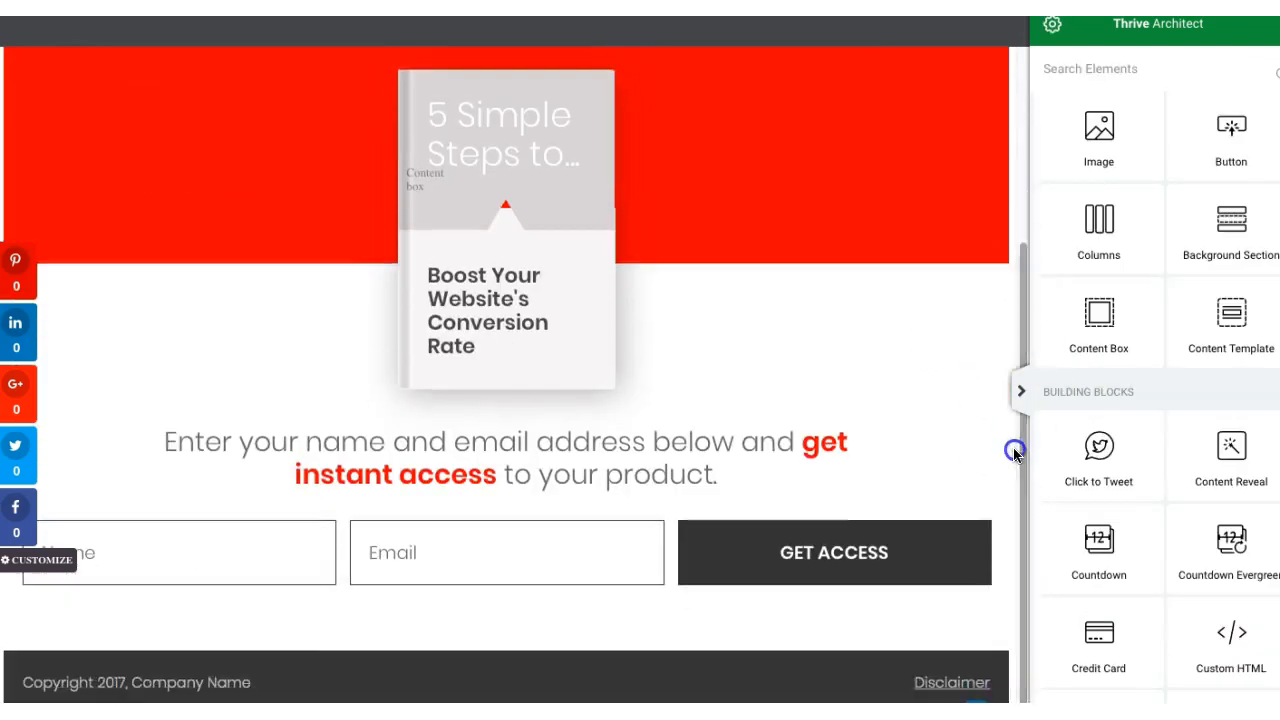
{"action": "left_click", "coordinate": [516, 467]}
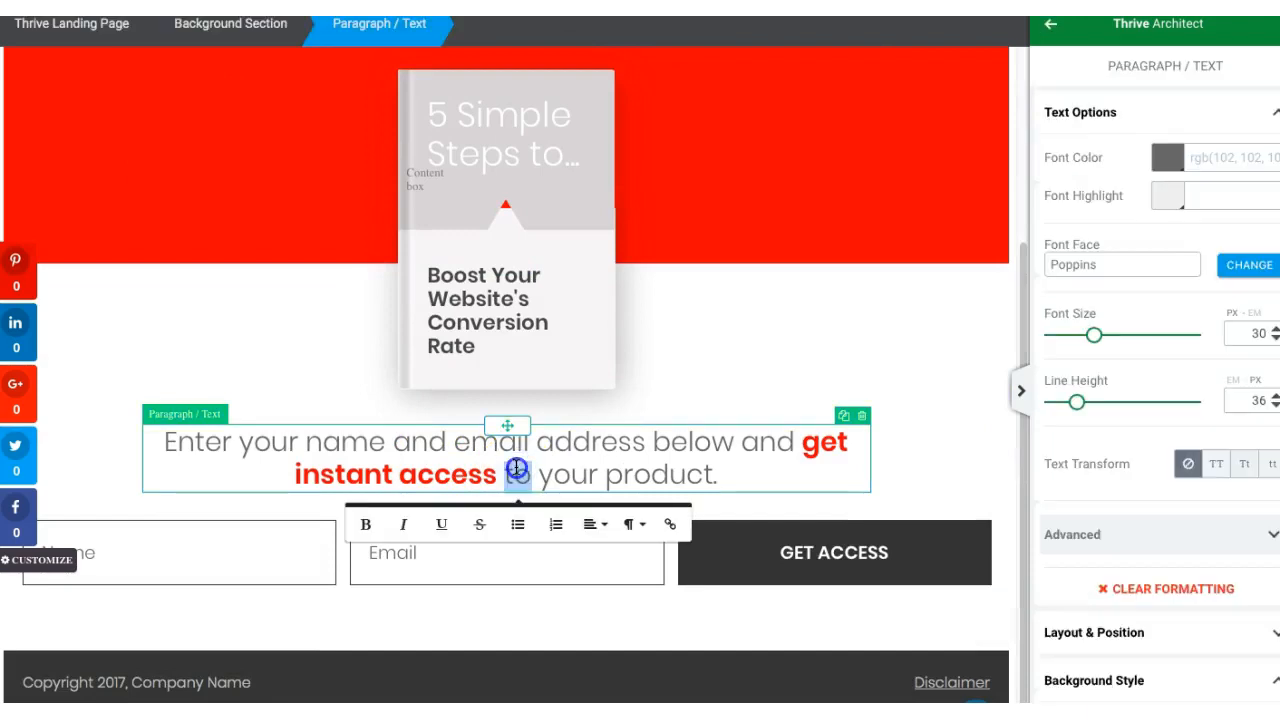
{"action": "triple_click", "coordinate": [514, 466]}
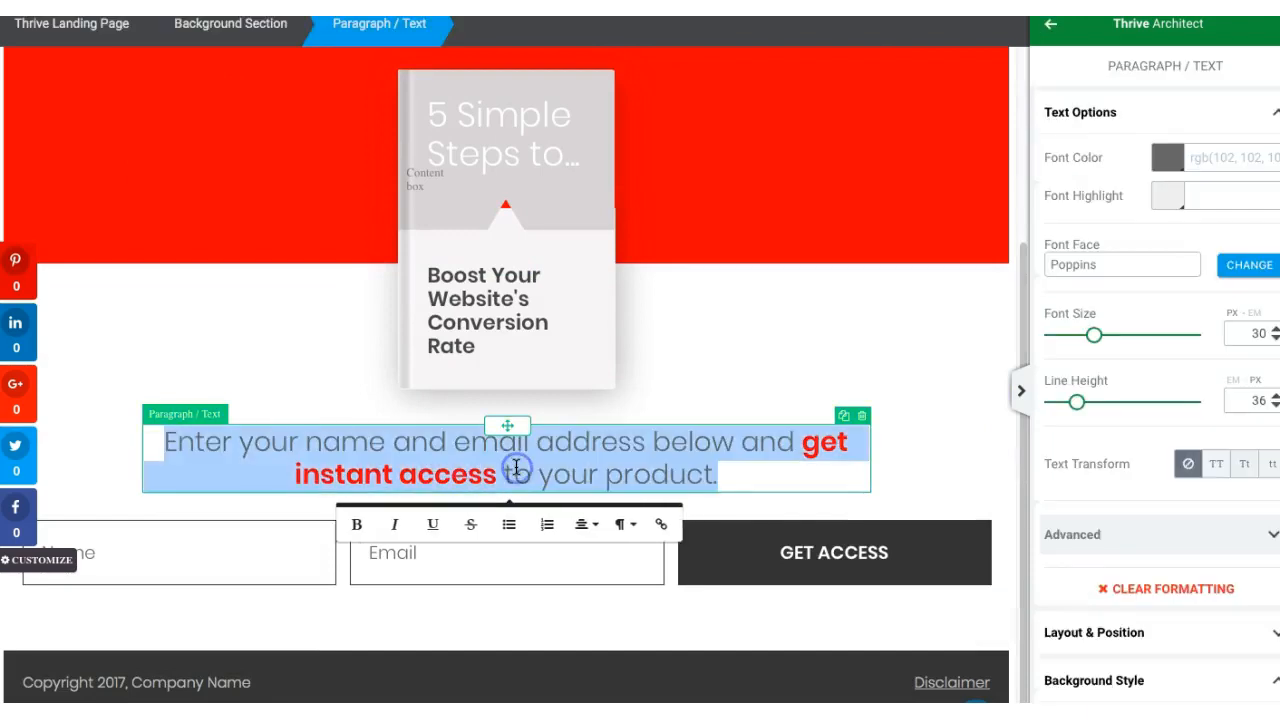
Step: Examine the Lead Generation form's service connection options, including adding new API connections, and leave the form unconnected
{"action": "left_click", "coordinate": [231, 565]}
{"action": "left_click", "coordinate": [873, 554]}
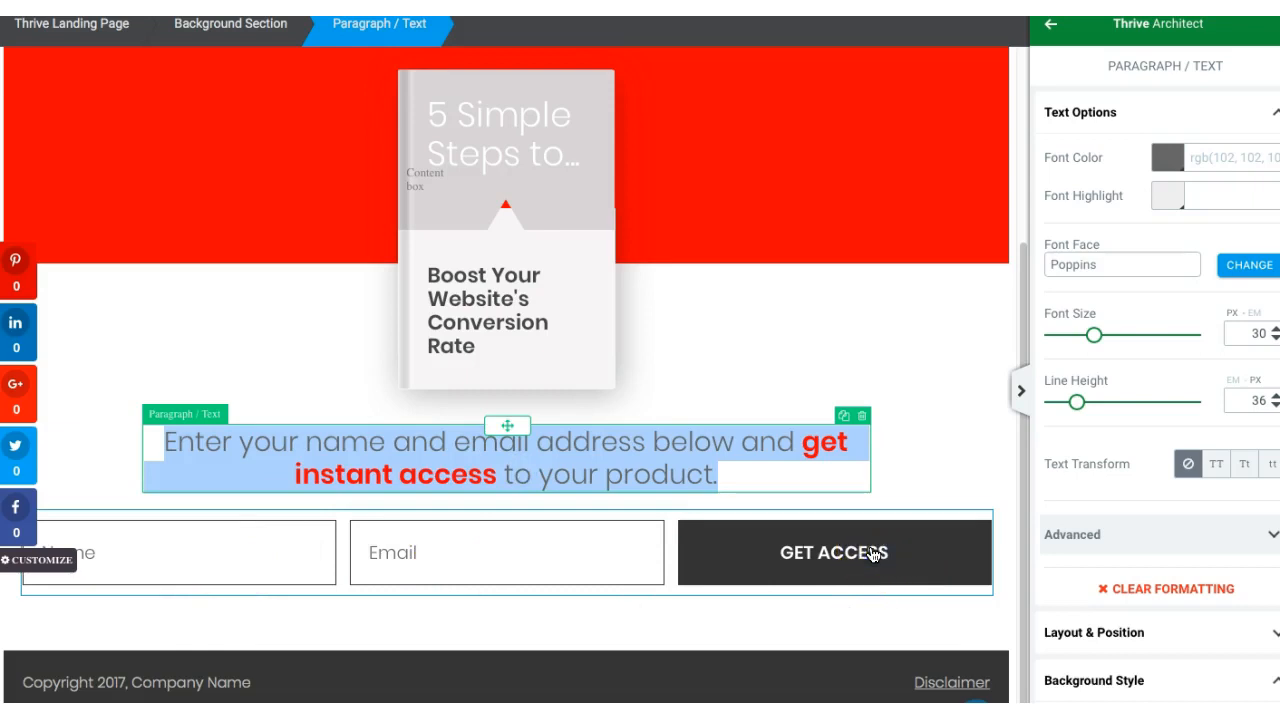
{"action": "left_click", "coordinate": [1004, 633]}
{"action": "left_click", "coordinate": [906, 553]}
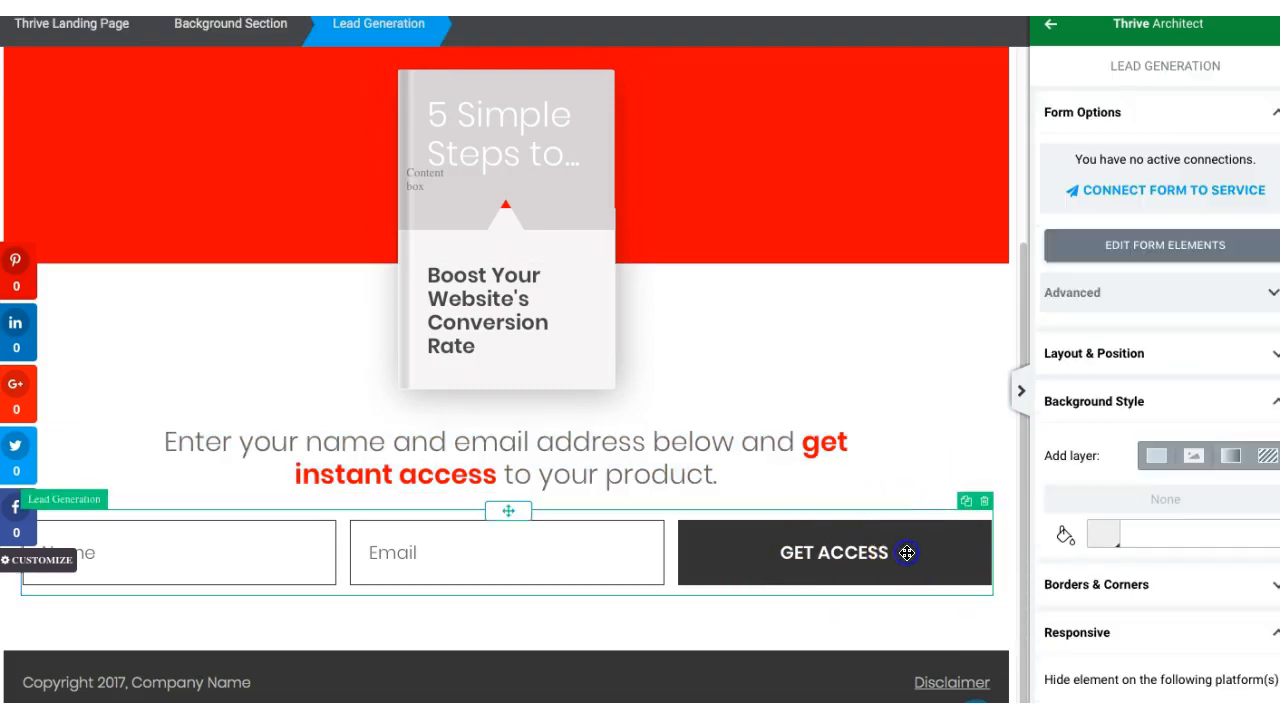
{"action": "left_click", "coordinate": [1170, 192]}
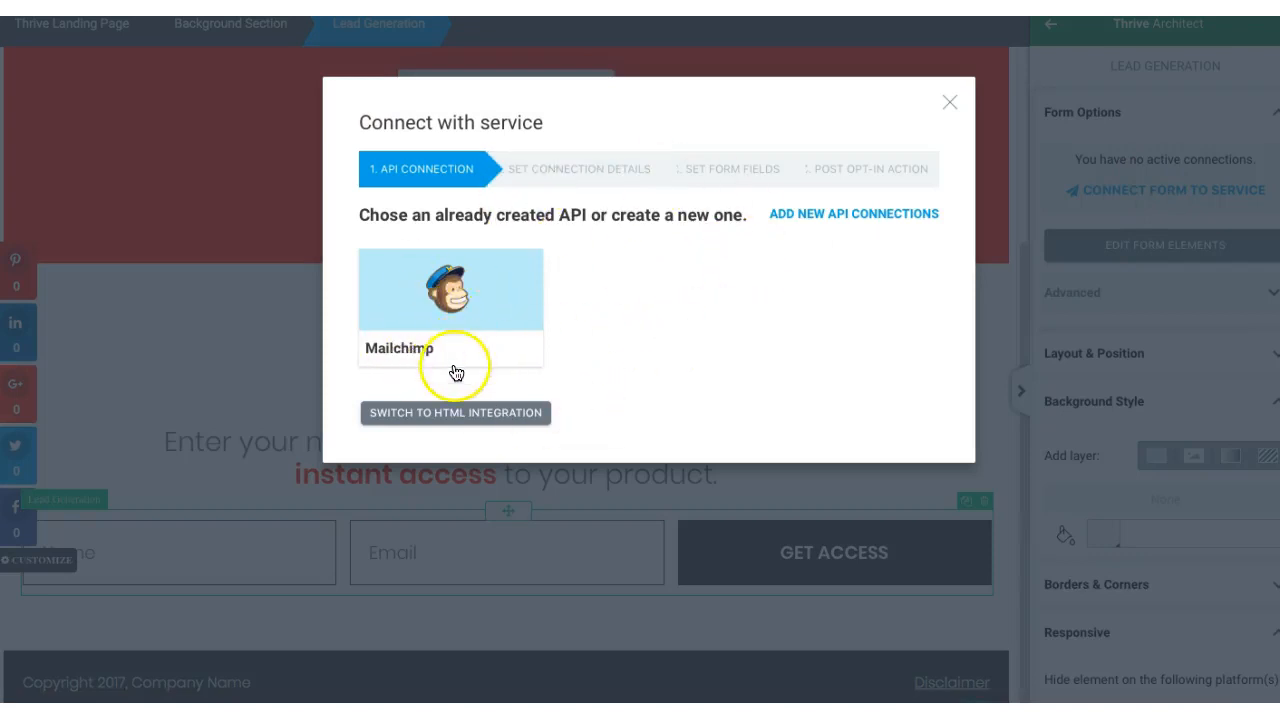
{"action": "left_click", "coordinate": [872, 215]}
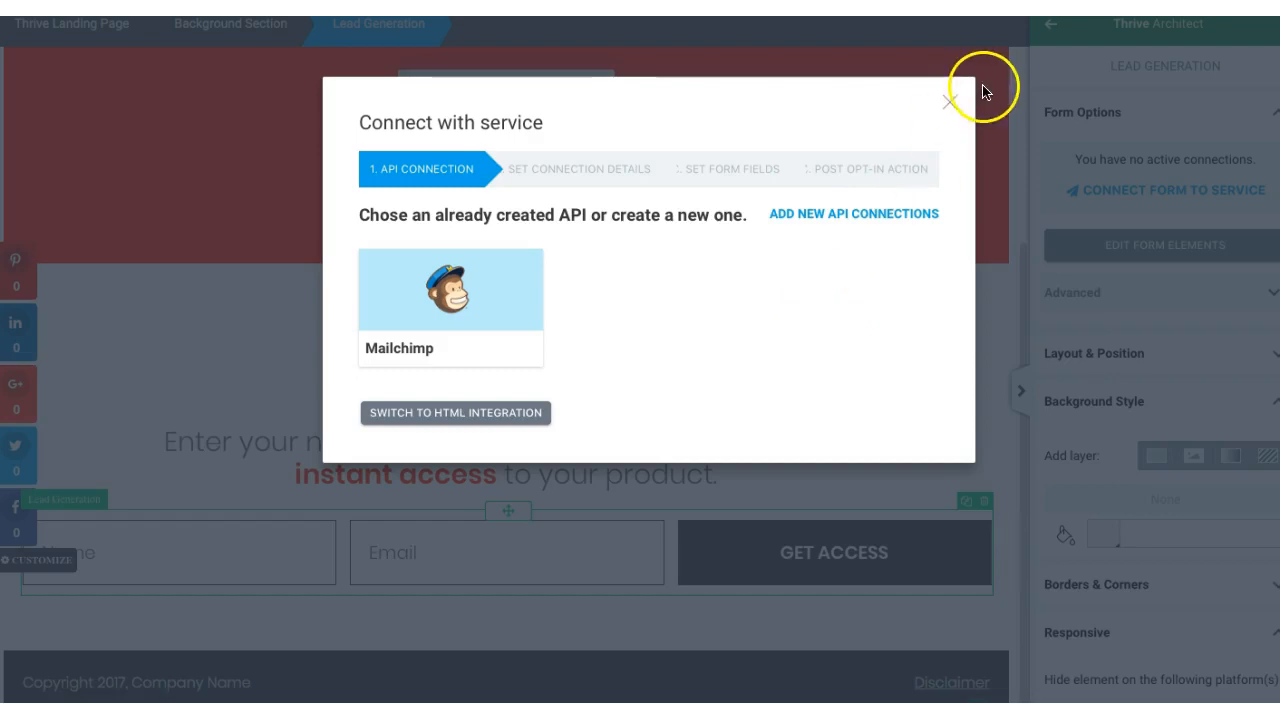
{"action": "left_click", "coordinate": [951, 108]}
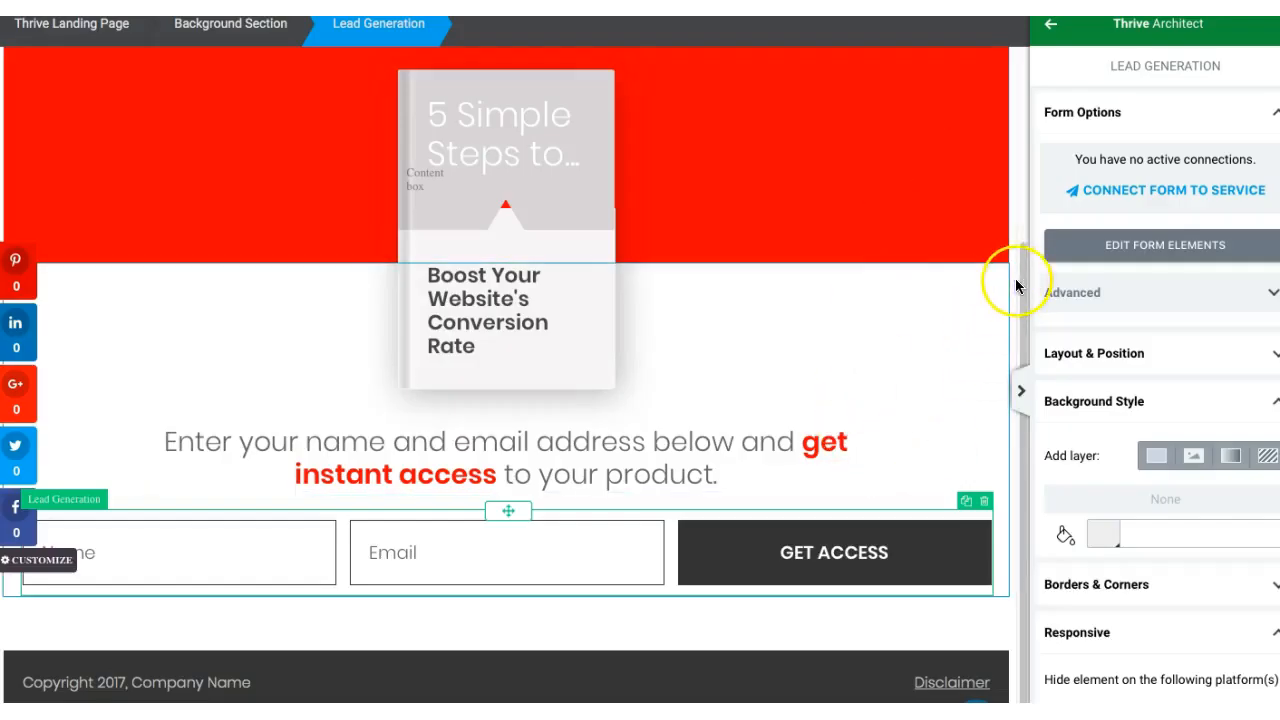
Step: Browse the available building block elements for the landing page, down to the Thrive Integrations group
{"action": "left_click", "coordinate": [1024, 356]}
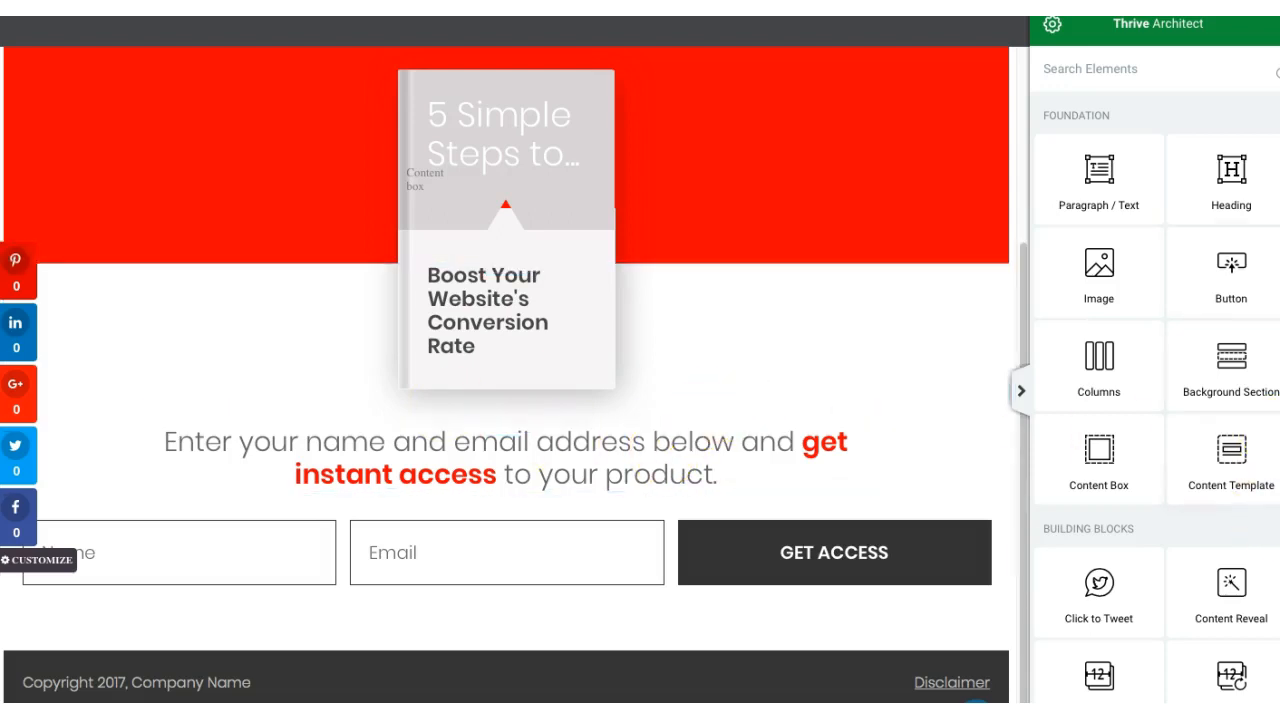
{"action": "scroll", "coordinate": [1155, 380], "scroll_direction": "down", "scroll_amount": 10}
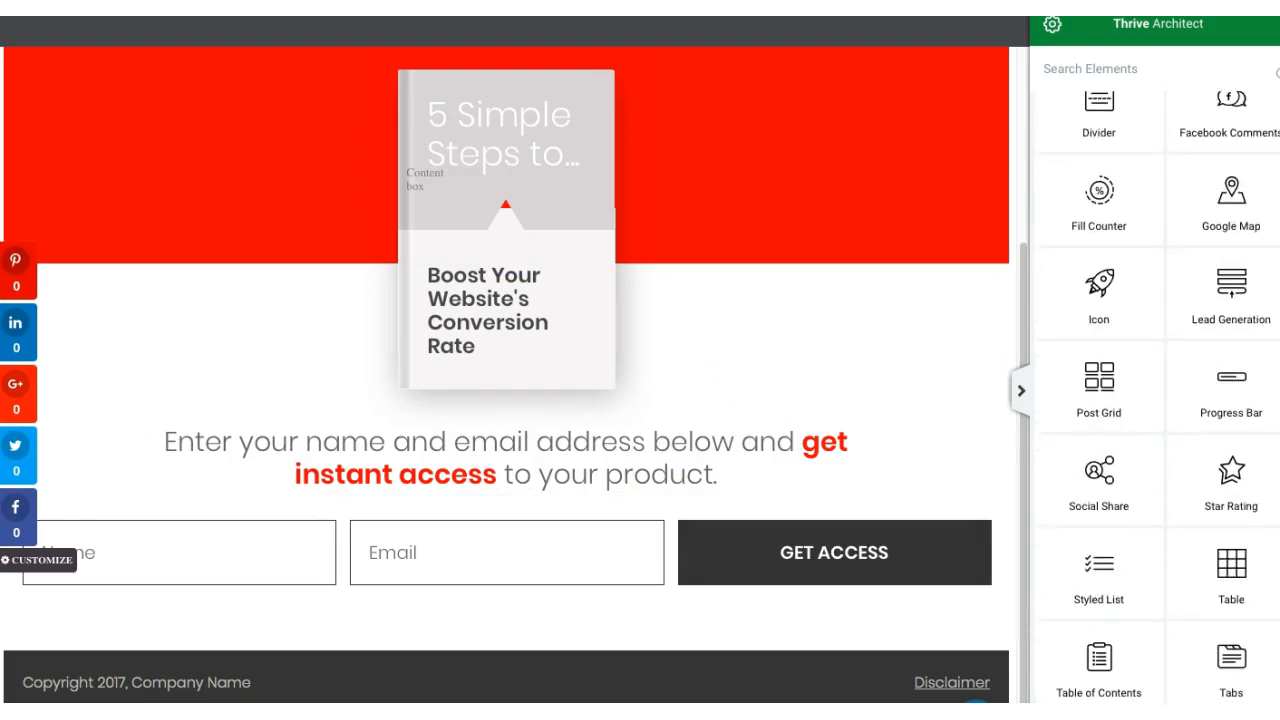
{"action": "scroll", "coordinate": [1155, 380], "scroll_direction": "down", "scroll_amount": 1}
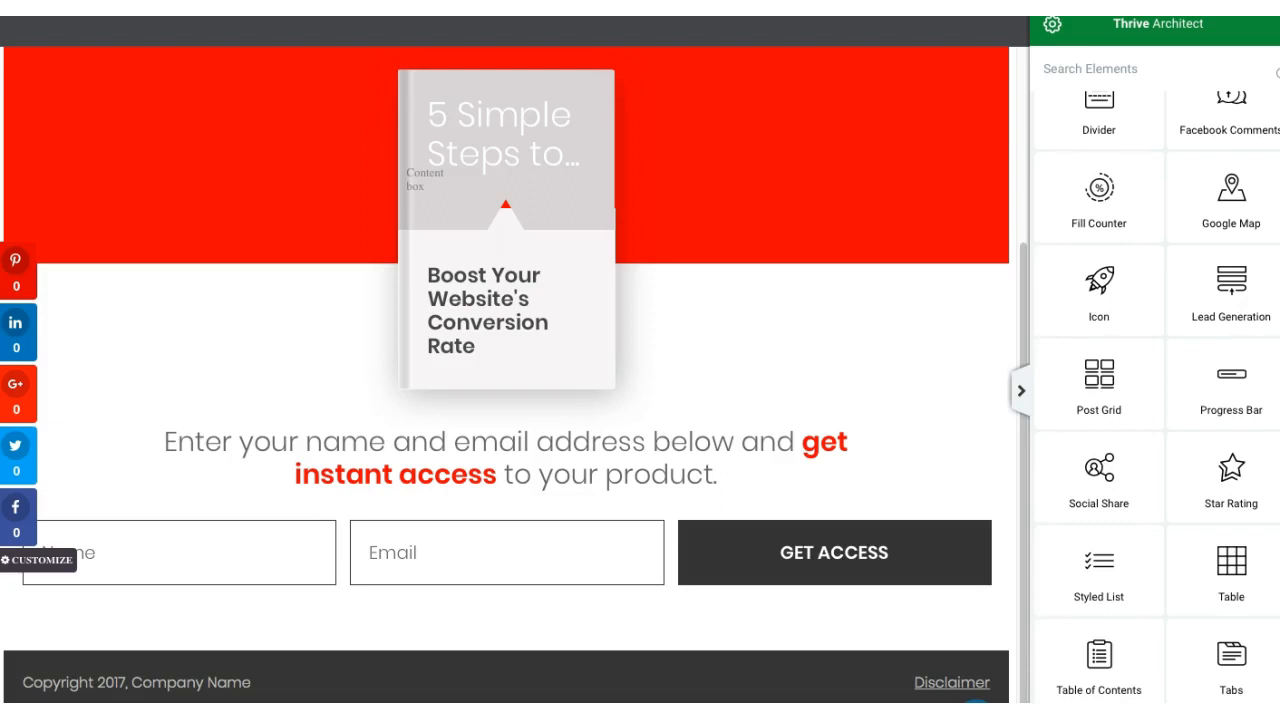
{"action": "scroll", "coordinate": [1155, 380], "scroll_direction": "down", "scroll_amount": 5}
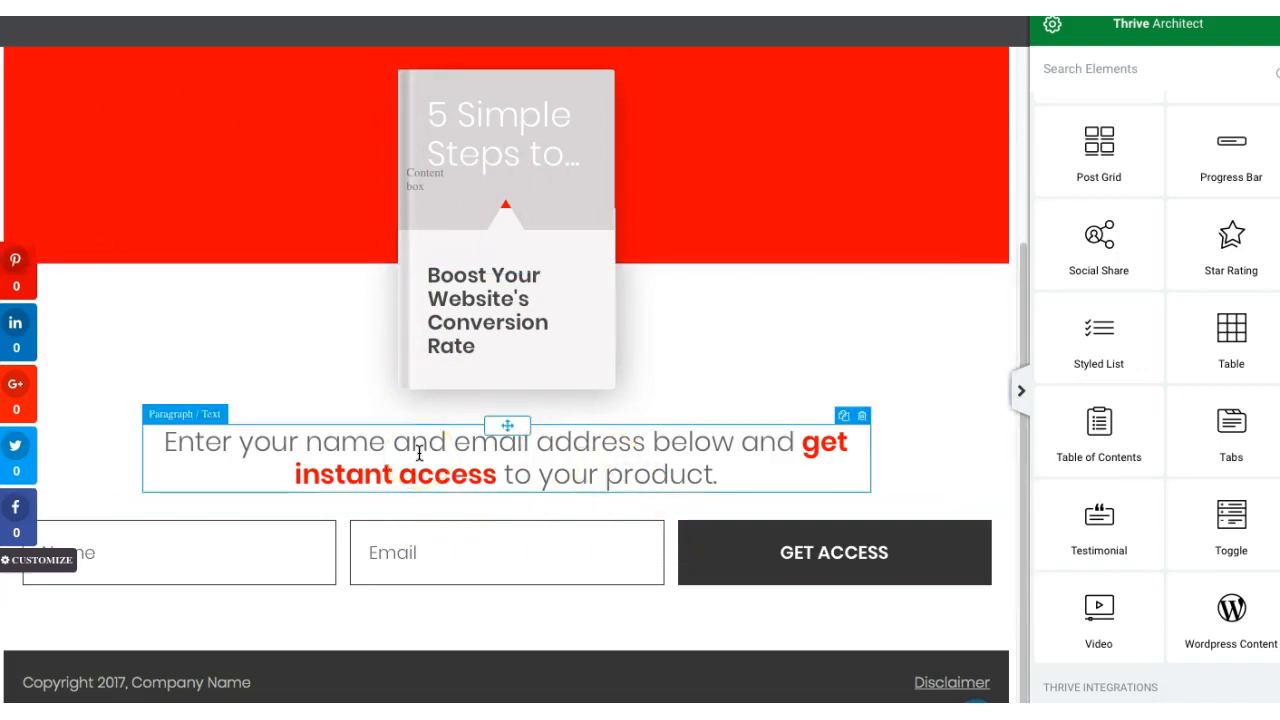
Step: Inspect the editable text elements further down the page, including the footer's copyright line and Disclaimer link
{"action": "left_click", "coordinate": [492, 467]}
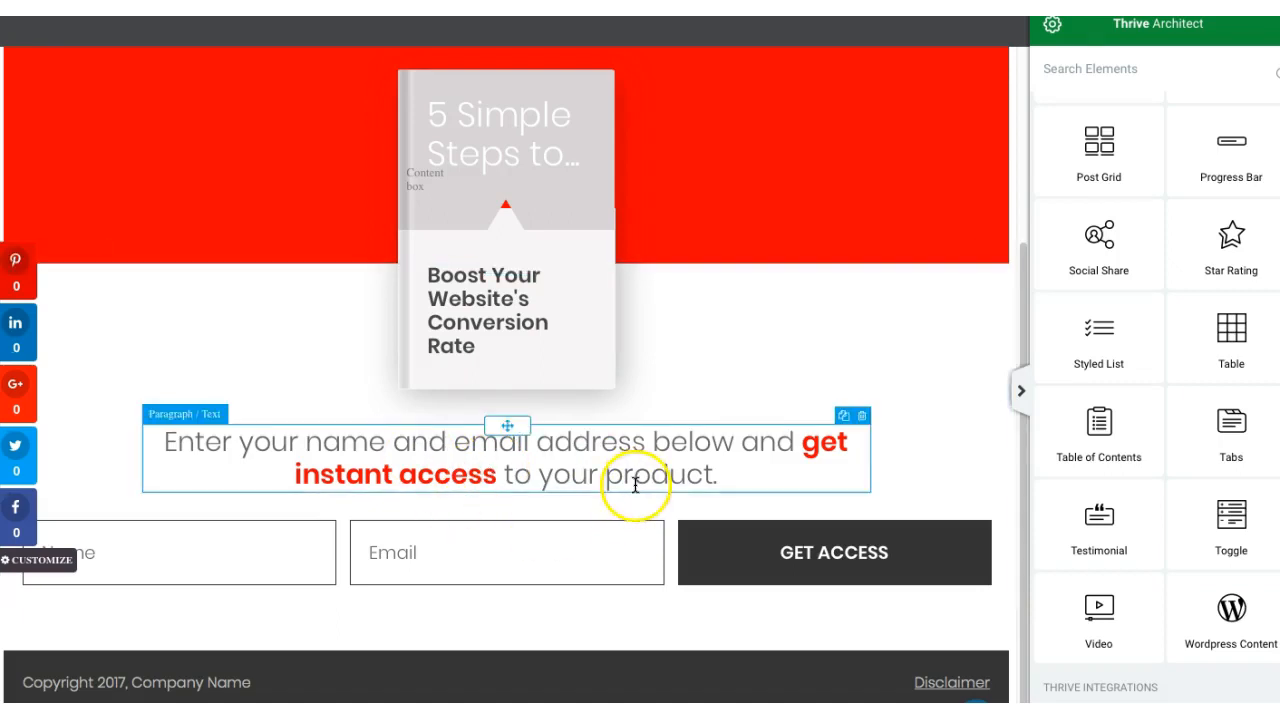
{"action": "left_click", "coordinate": [258, 688]}
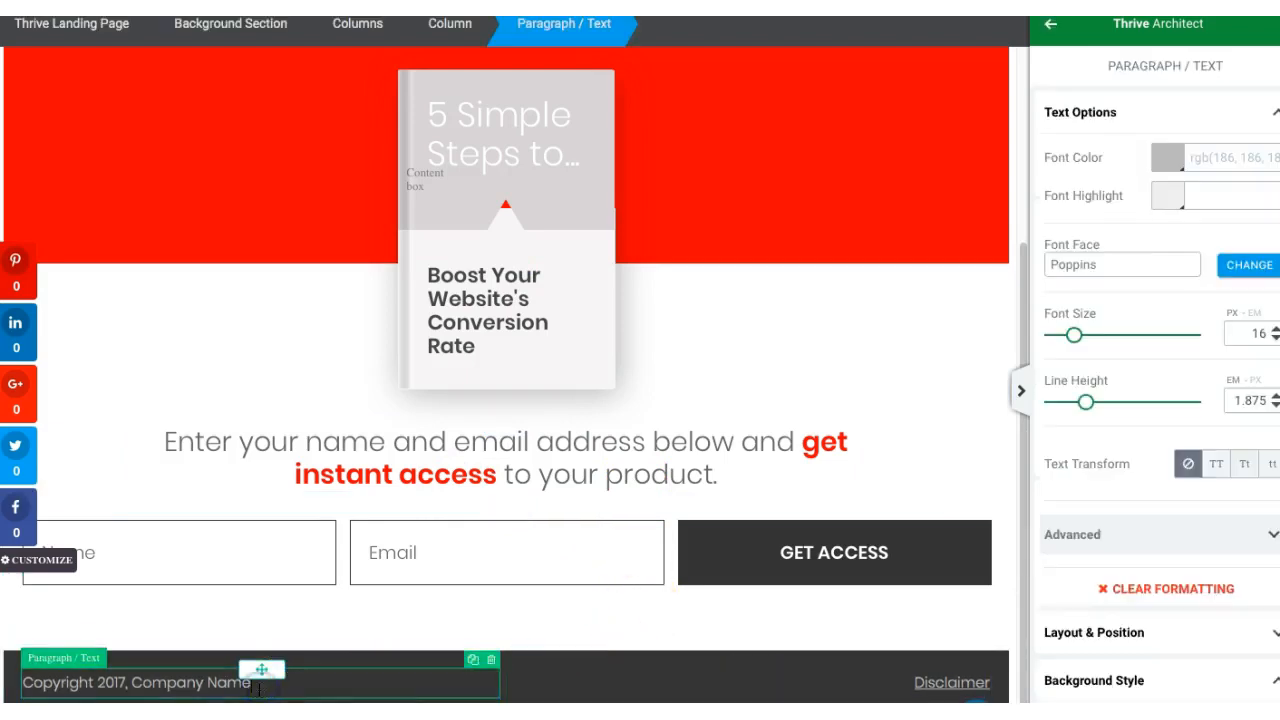
{"action": "left_click", "coordinate": [943, 683]}
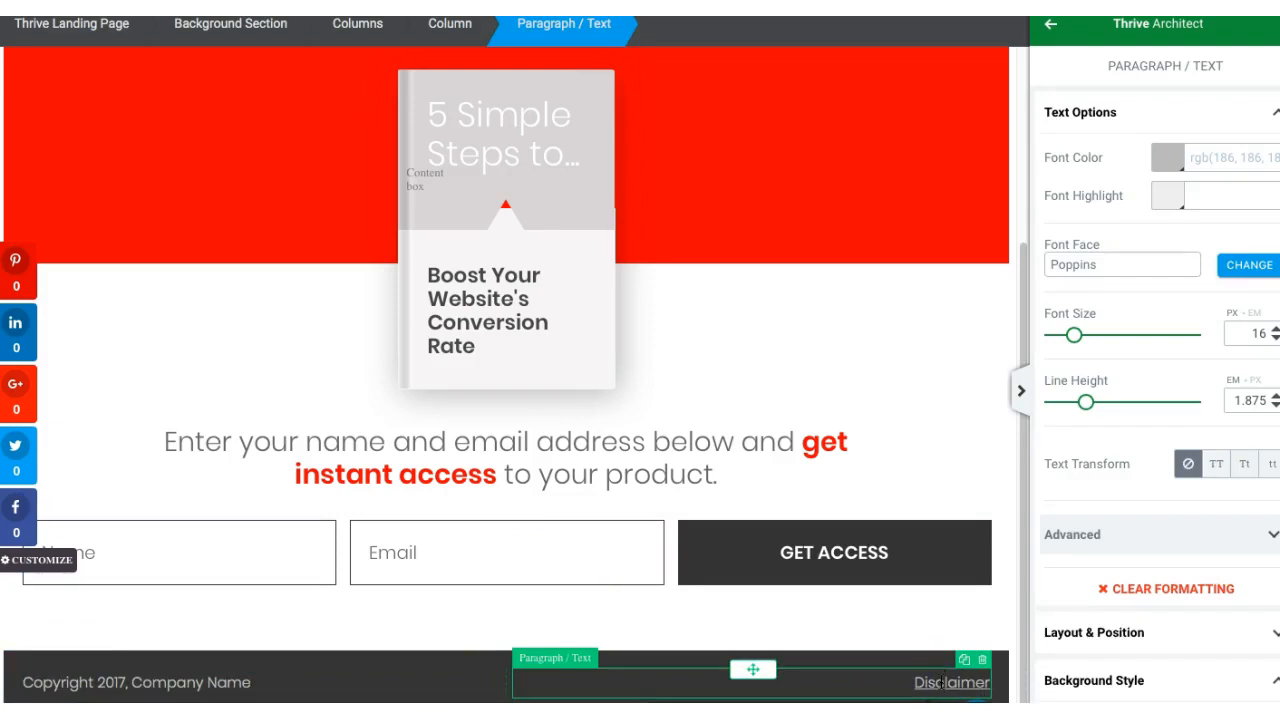